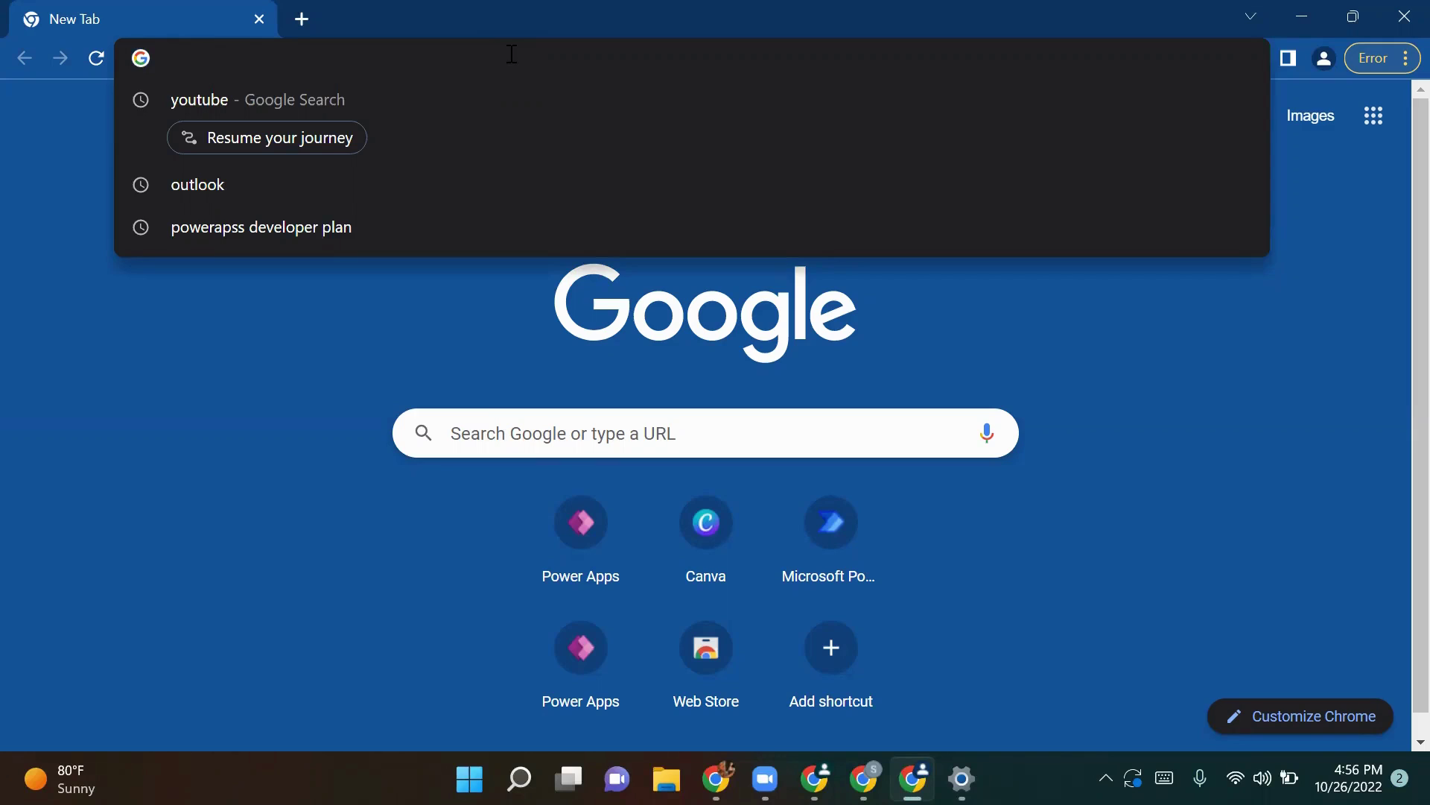
# Step: Search Google for usertesting from the Chrome address bar
pyautogui.write('usertesti')
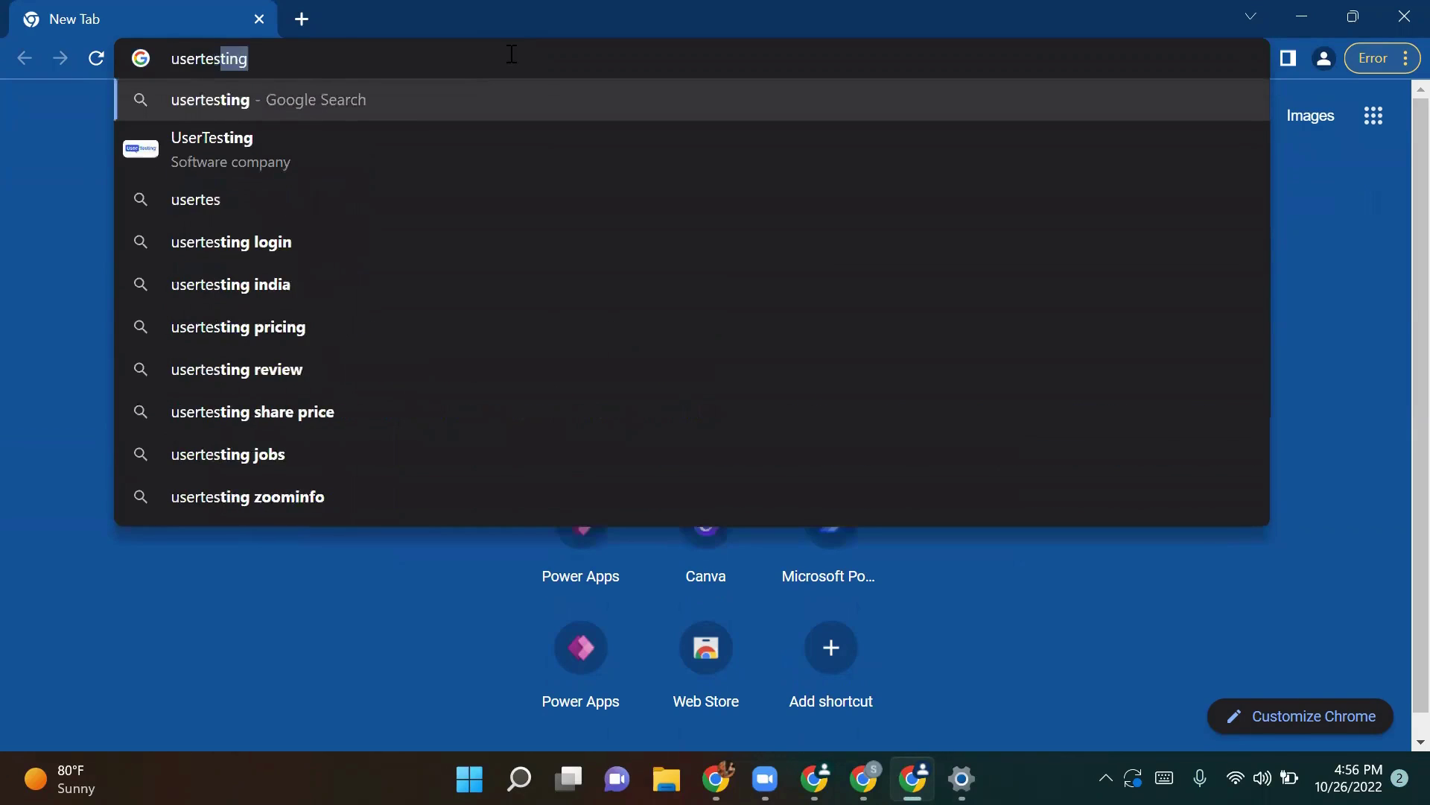
pyautogui.write('ng')
pyautogui.press('Return')
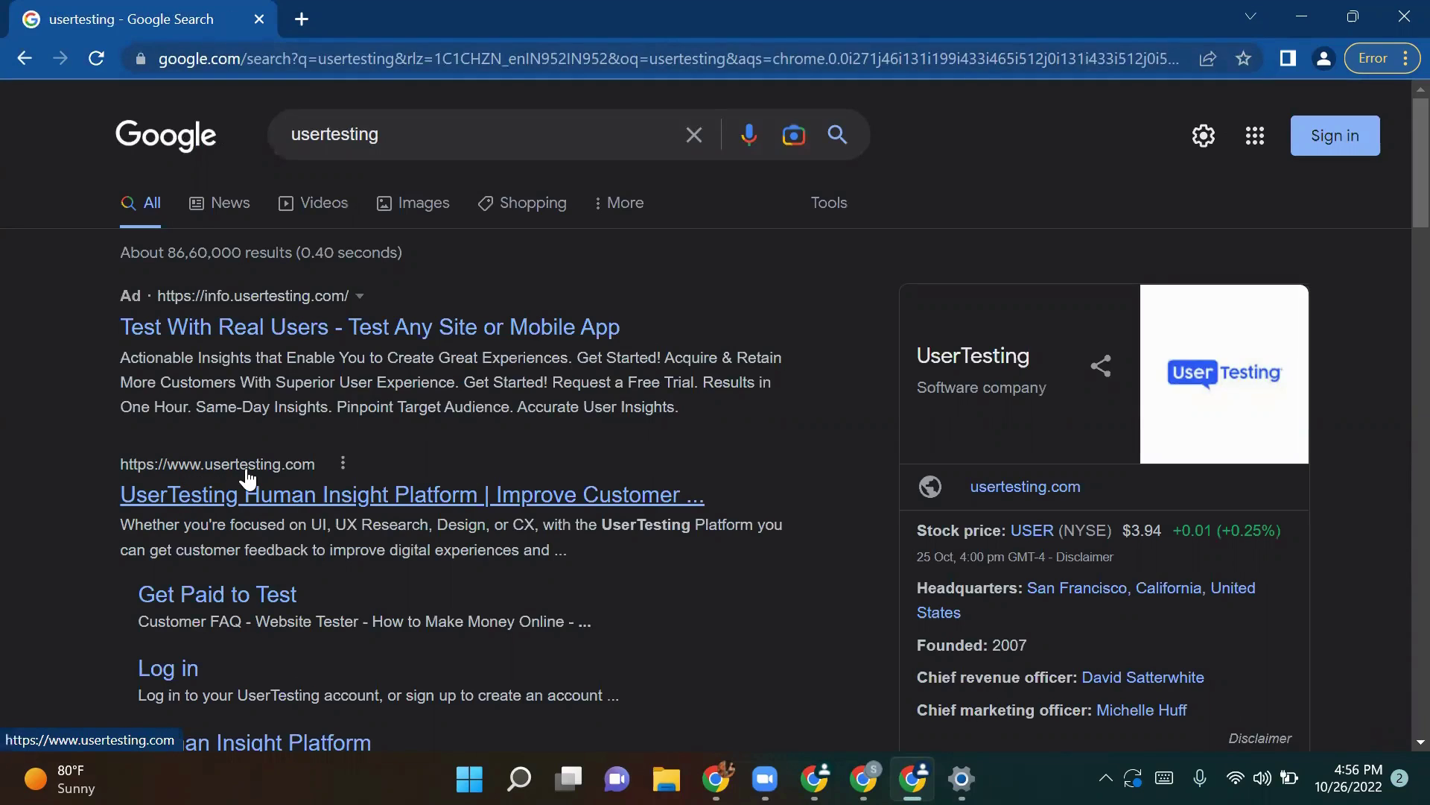
# Step: Open UserTesting's Get paid to test page, enter the sign-up e-mail address, and accept the terms
pyautogui.click(311, 493)
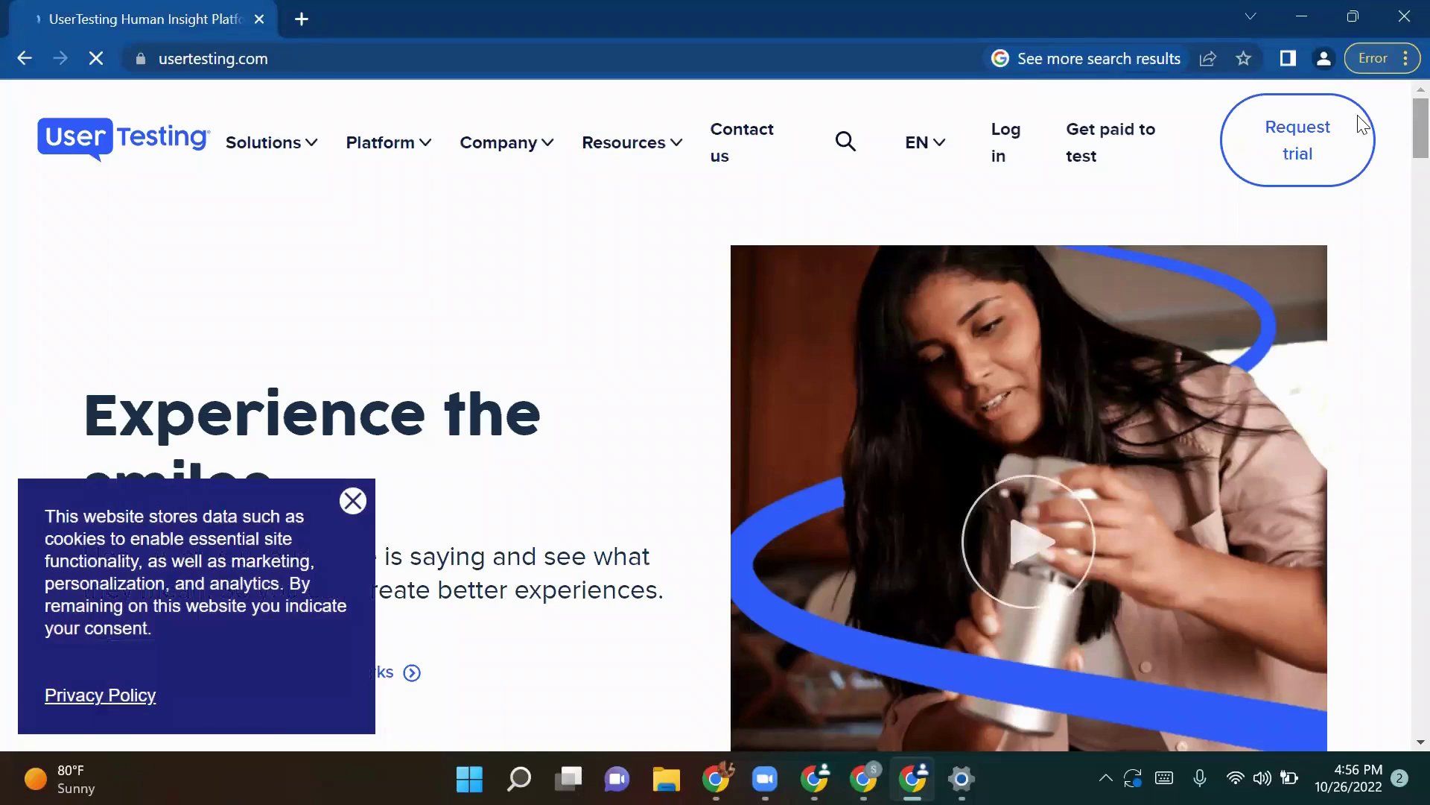
pyautogui.click(1124, 136)
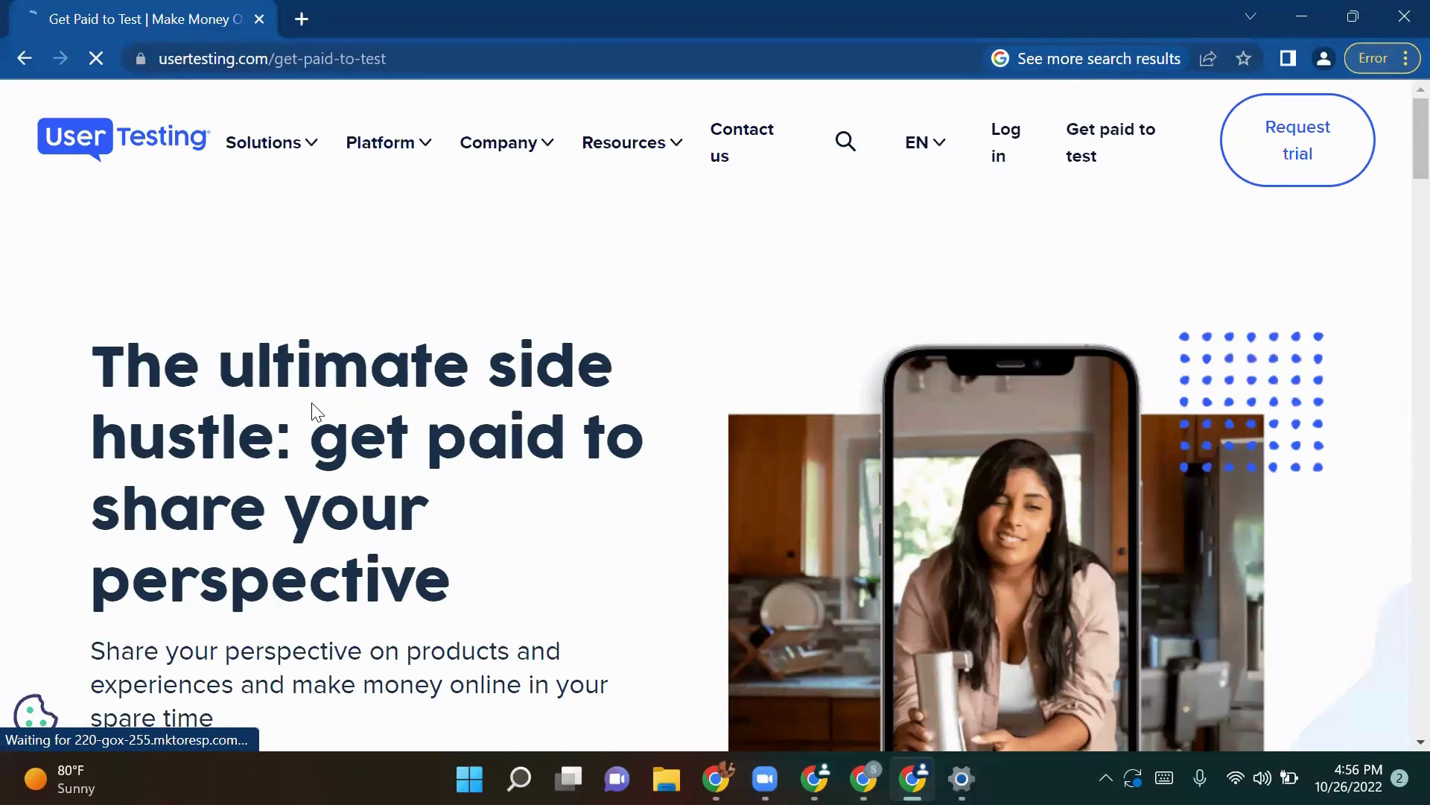
pyautogui.scroll(-5, 652, 273)
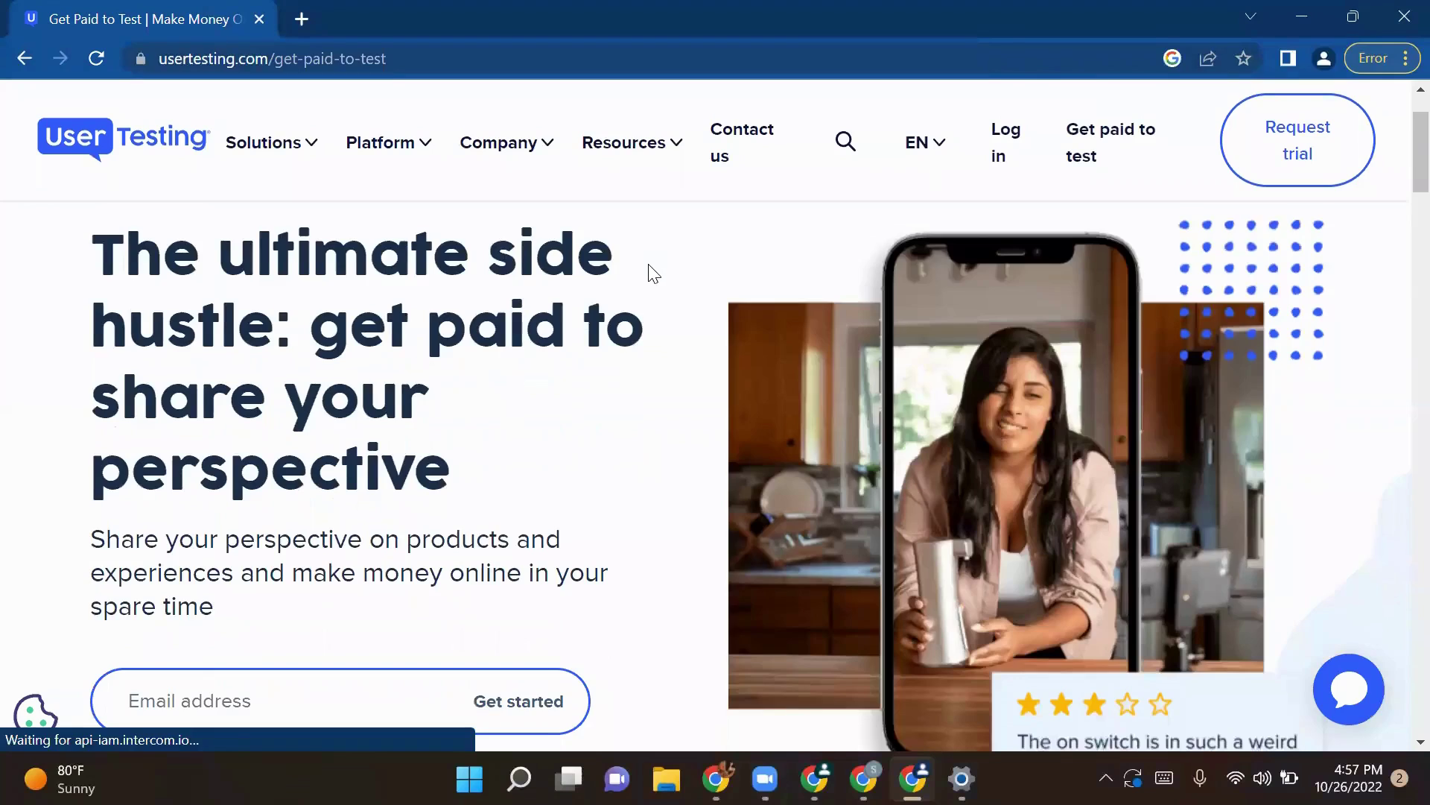
pyautogui.click(310, 488)
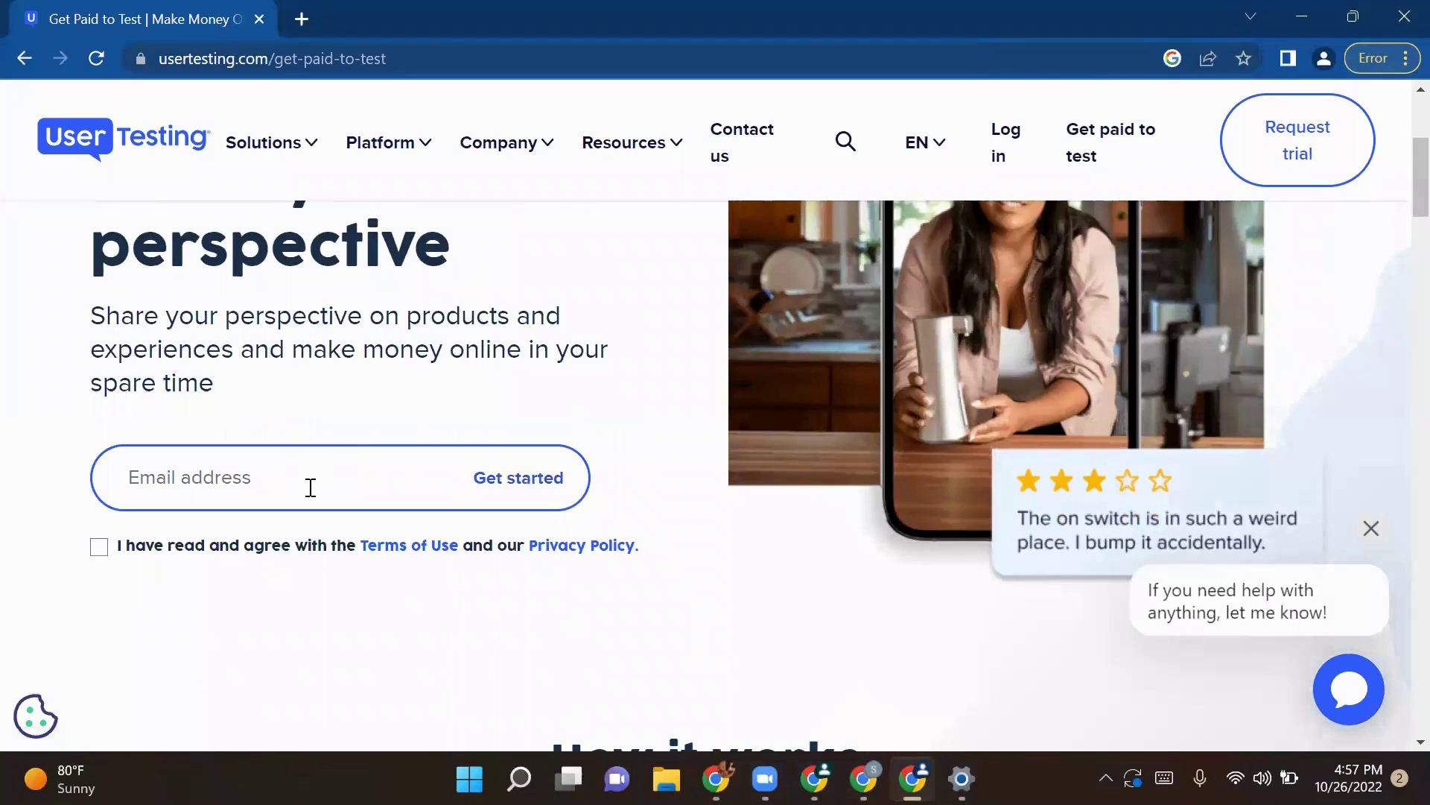
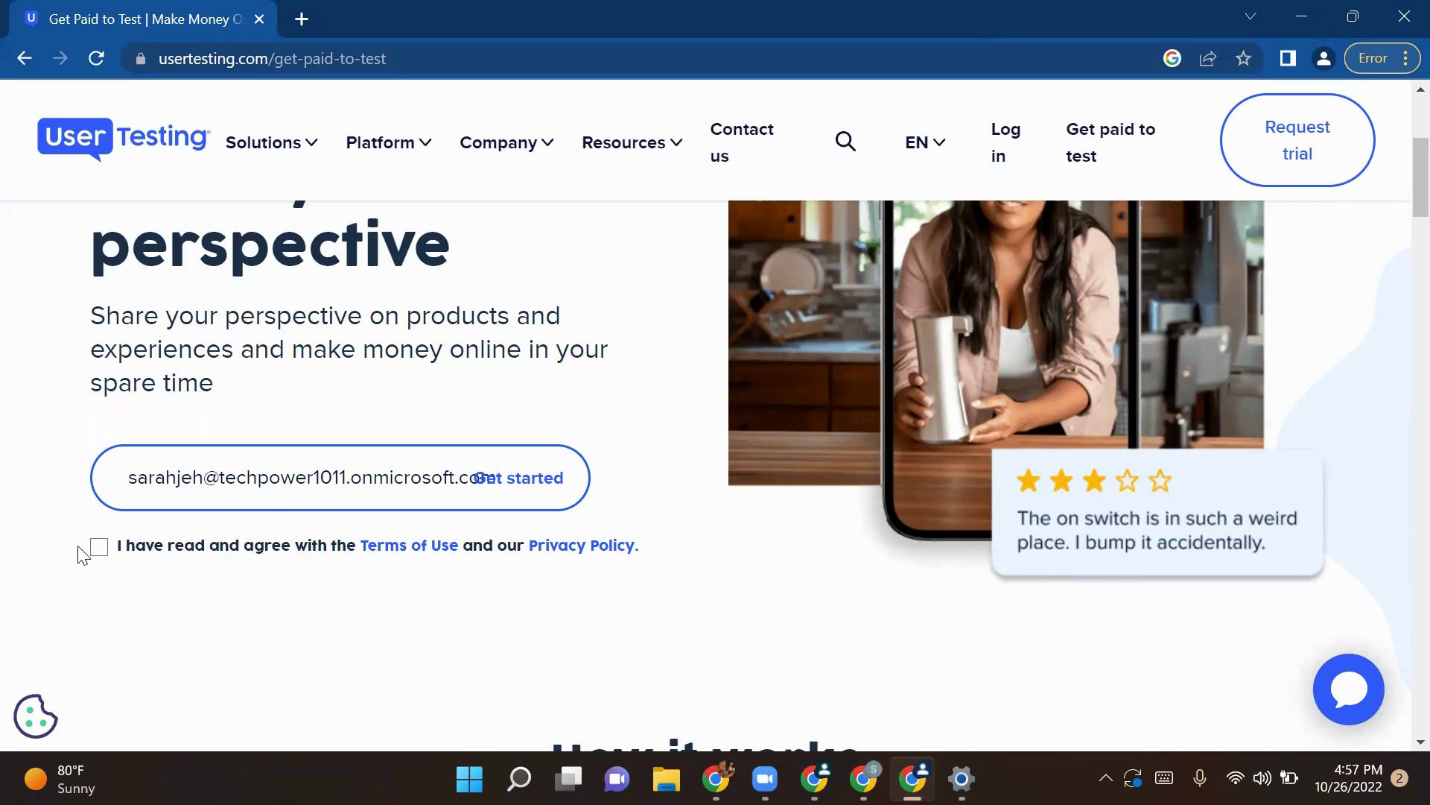
pyautogui.click(99, 548)
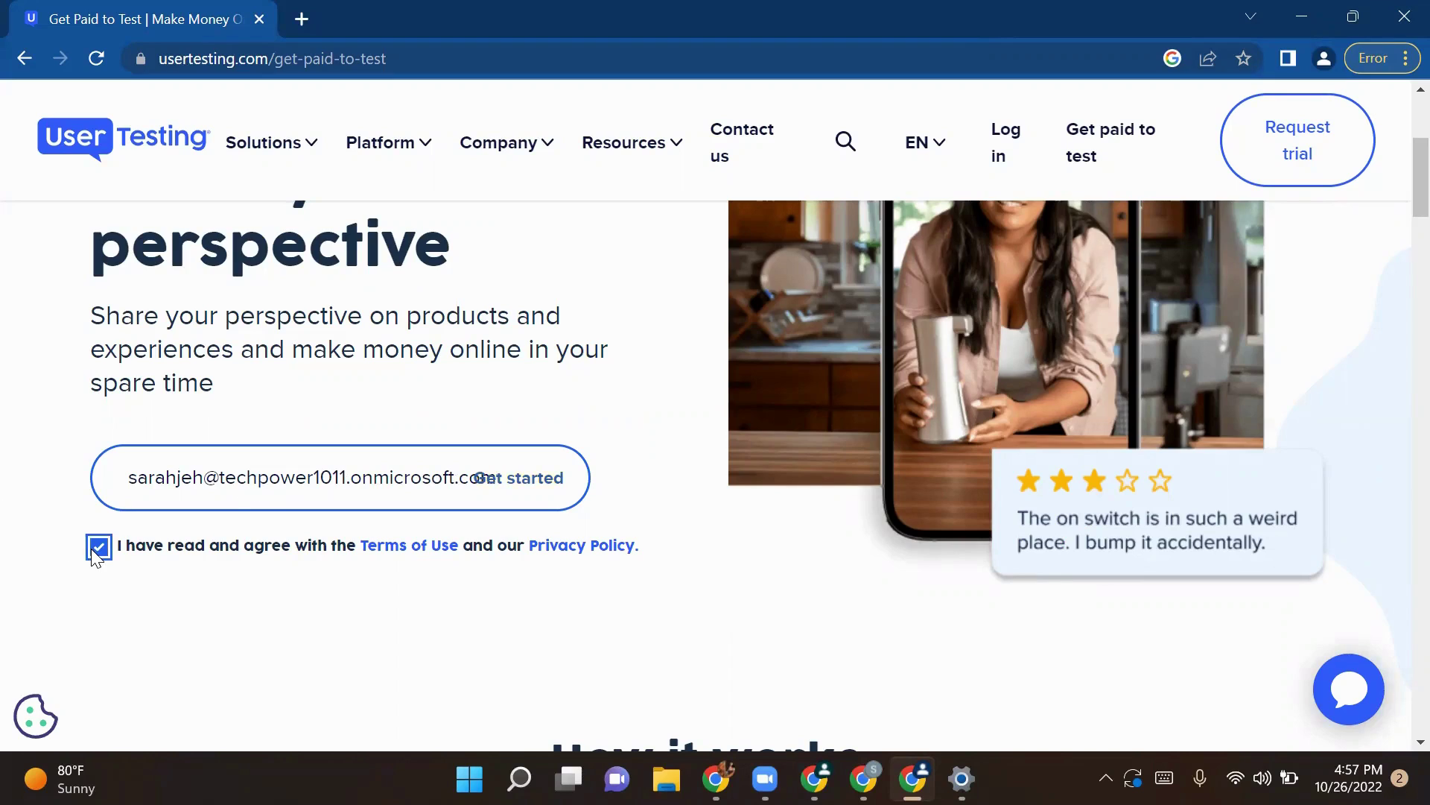
# Step: Submit the e-mail with Get started and continue to the personal details form
pyautogui.click(549, 481)
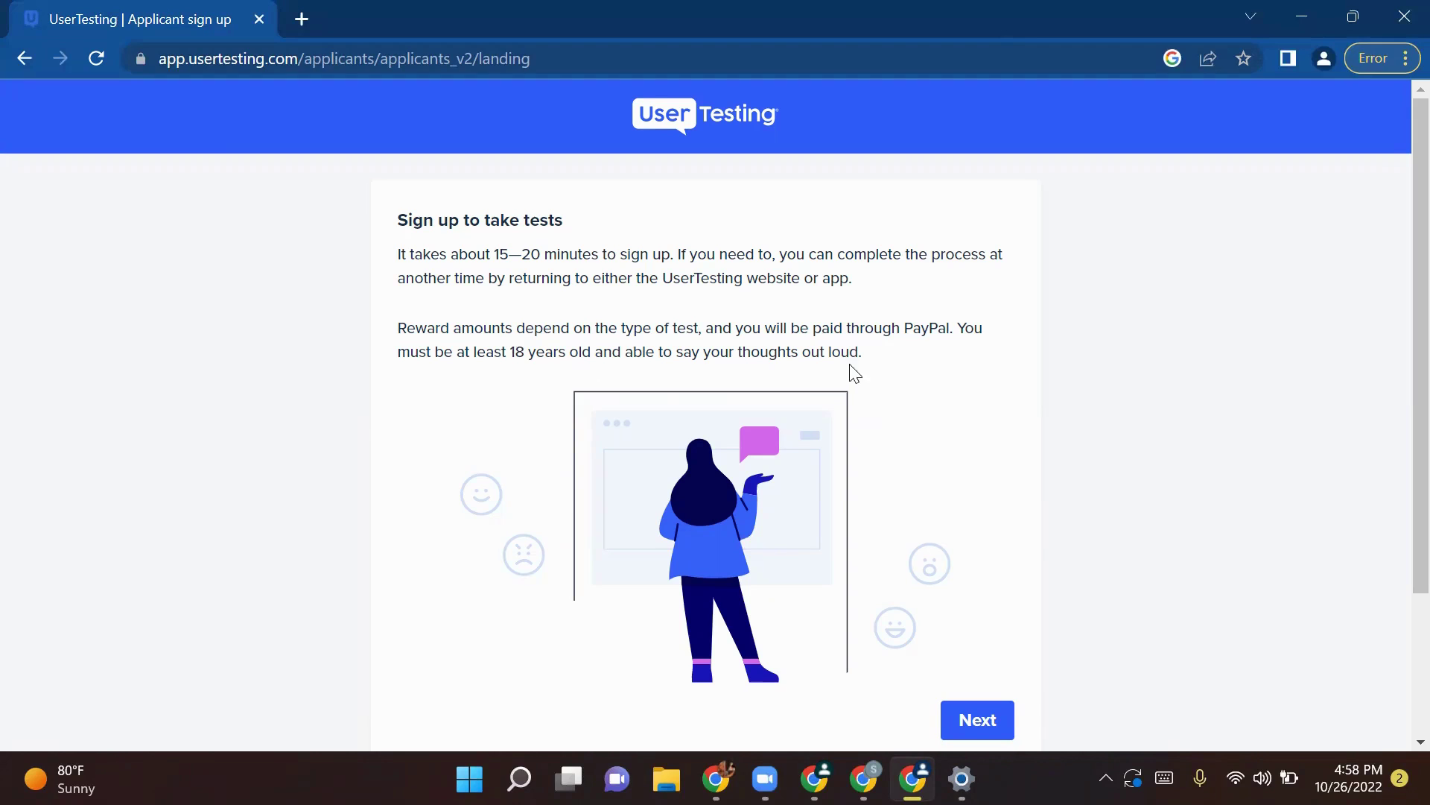
pyautogui.click(982, 717)
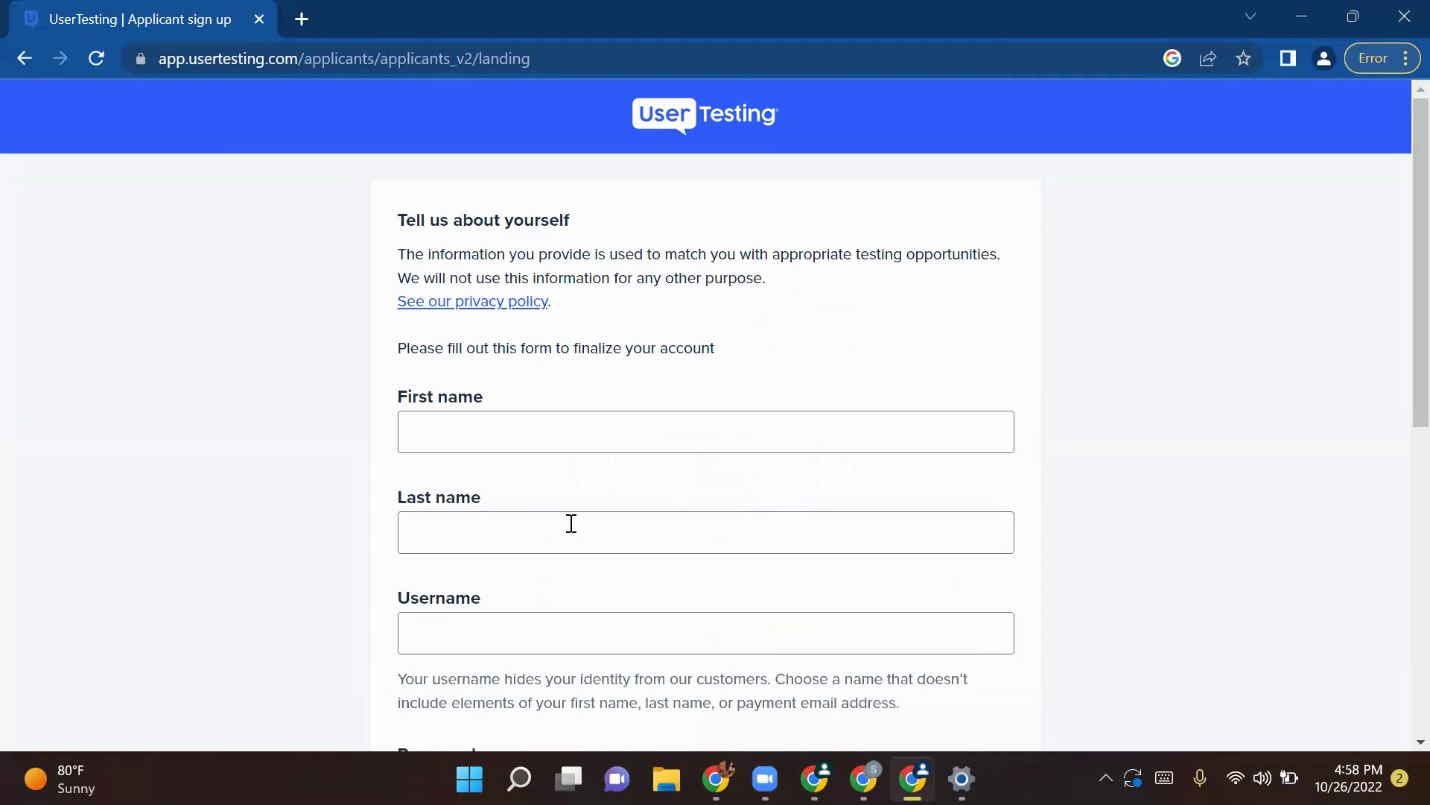
# Step: Enter the applicant's first name, last name and a username
pyautogui.click(533, 436)
pyautogui.click(480, 522)
pyautogui.write('Jeg')
pyautogui.press('BackSpace')
pyautogui.write('h')
pyautogui.click(500, 628)
pyautogui.write('Sarah')
# Step: Enter the account password and ZIP code, then try submitting the form
pyautogui.scroll(-4, 500, 628)
pyautogui.click(528, 462)
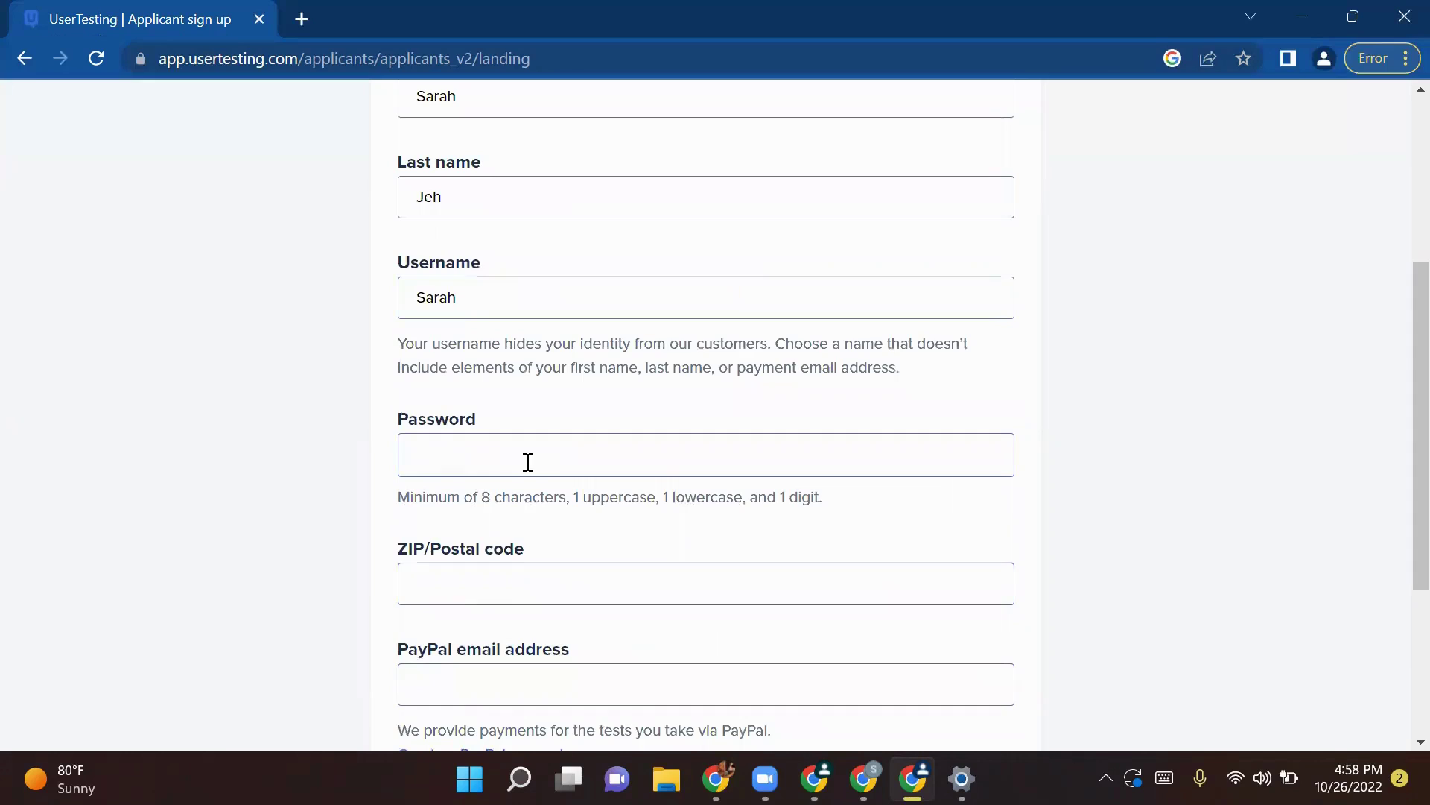
pyautogui.write('••••••••••••')
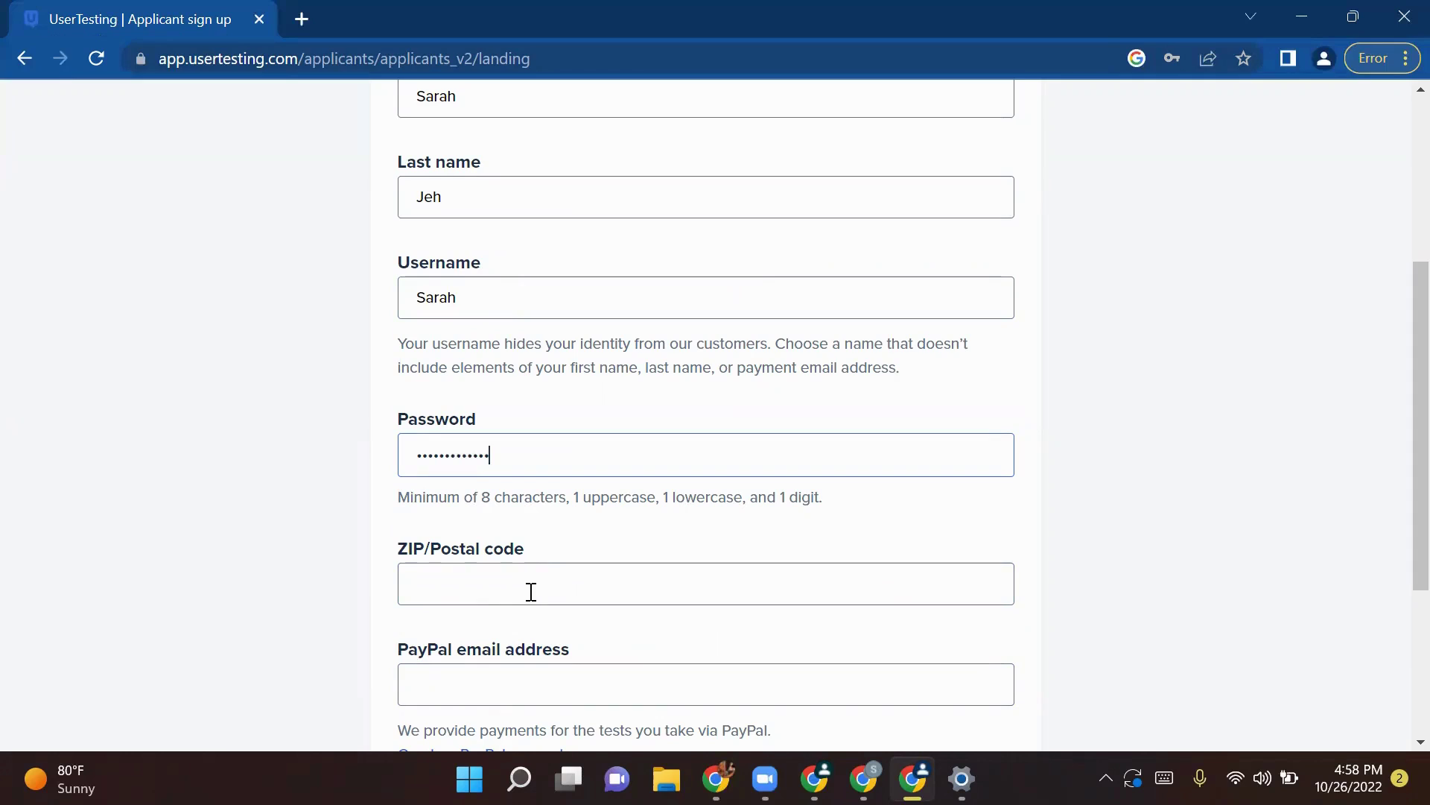
pyautogui.click(531, 591)
pyautogui.write('56')
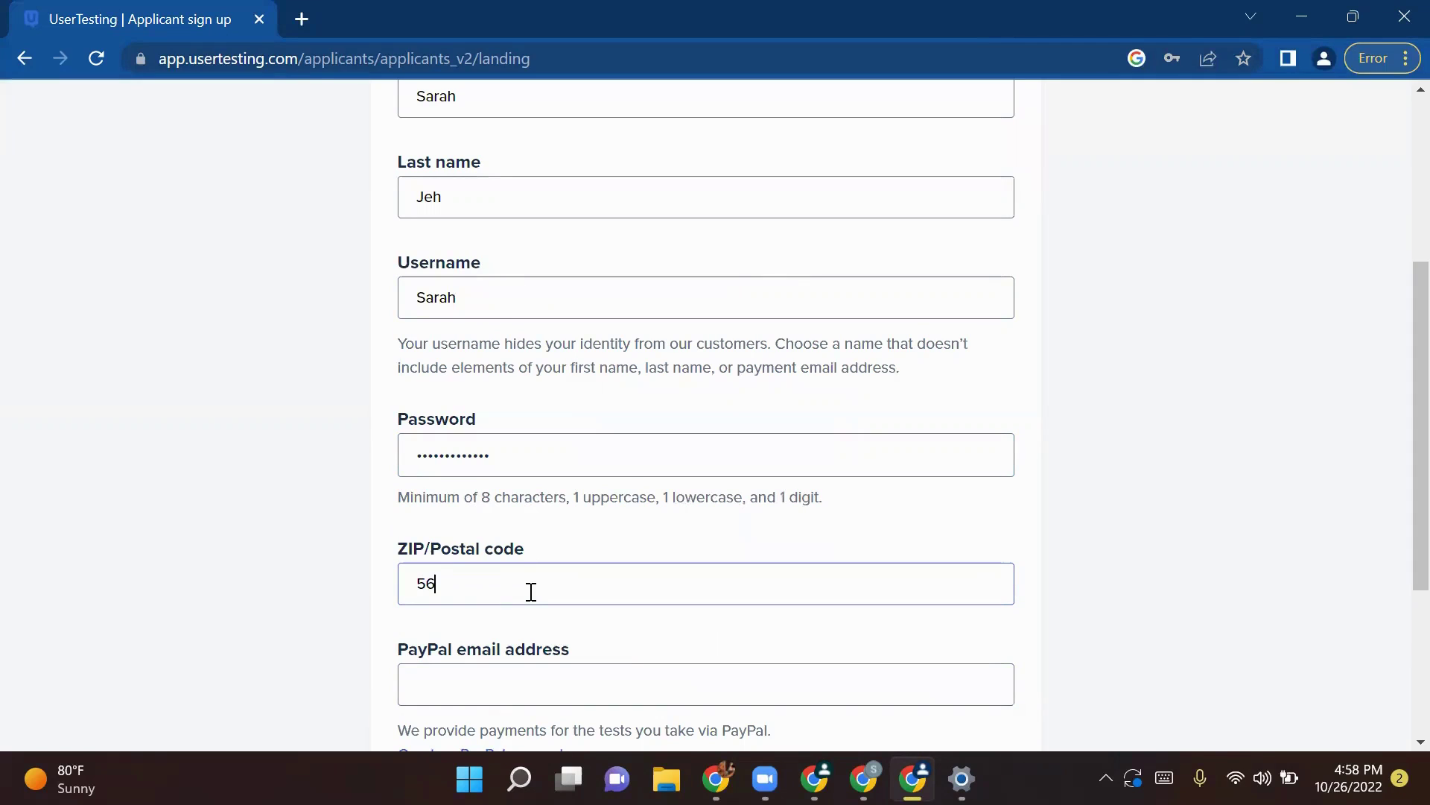
pyautogui.write('0029')
pyautogui.scroll(-3, 531, 591)
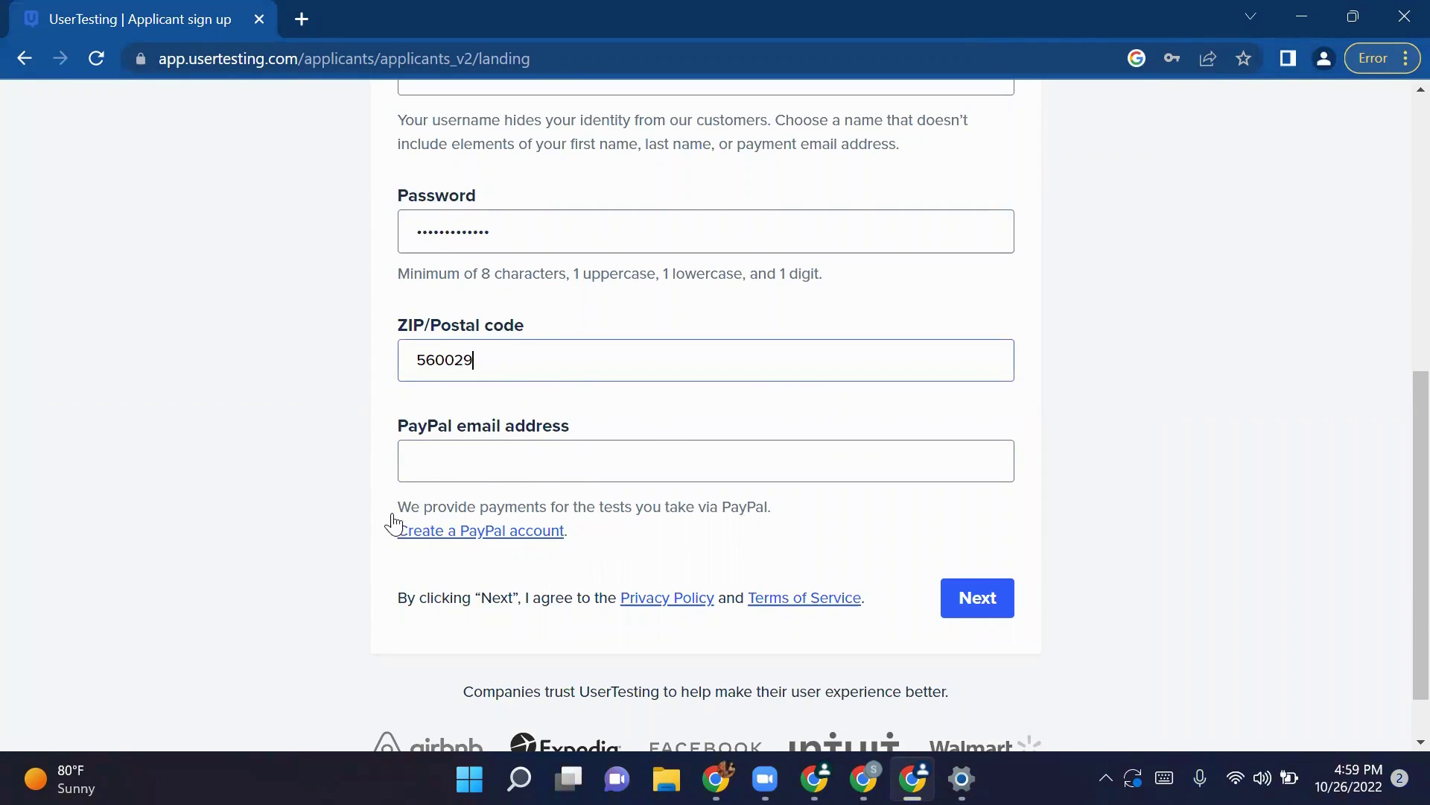
pyautogui.scroll(-1, 916, 559)
pyautogui.click(988, 551)
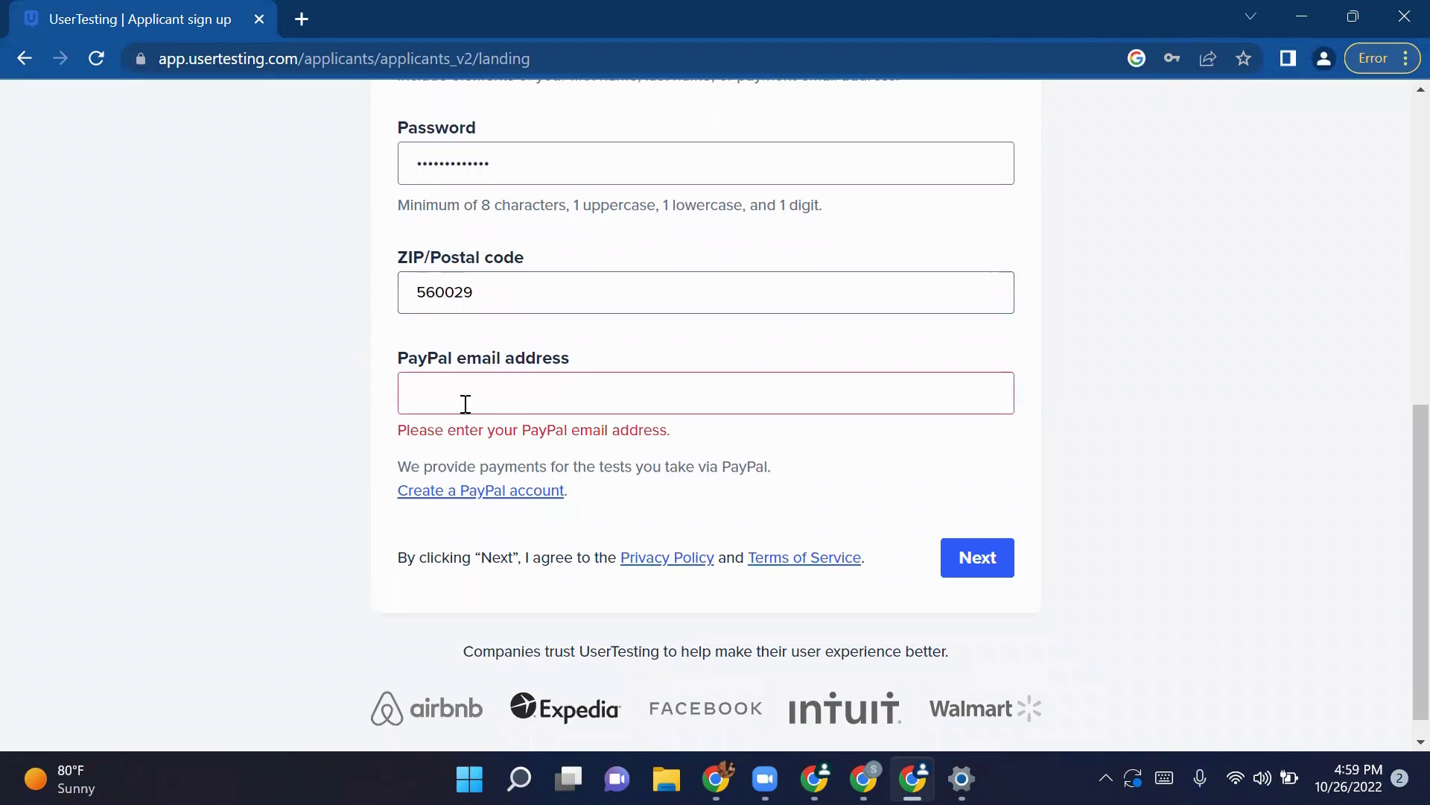
# Step: Fill in the PayPal e-mail and open Create a PayPal account in a new tab
pyautogui.scroll(2, 428, 383)
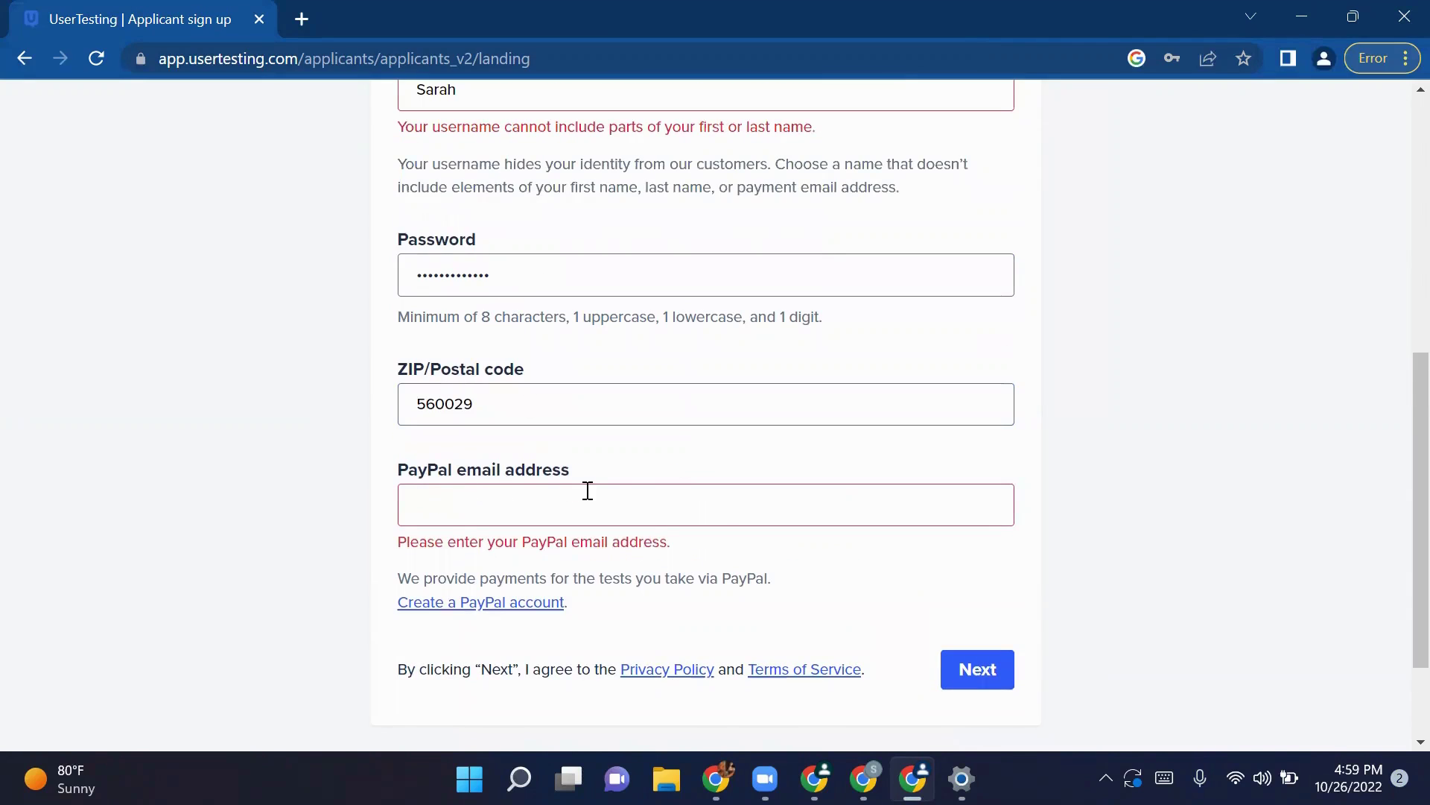
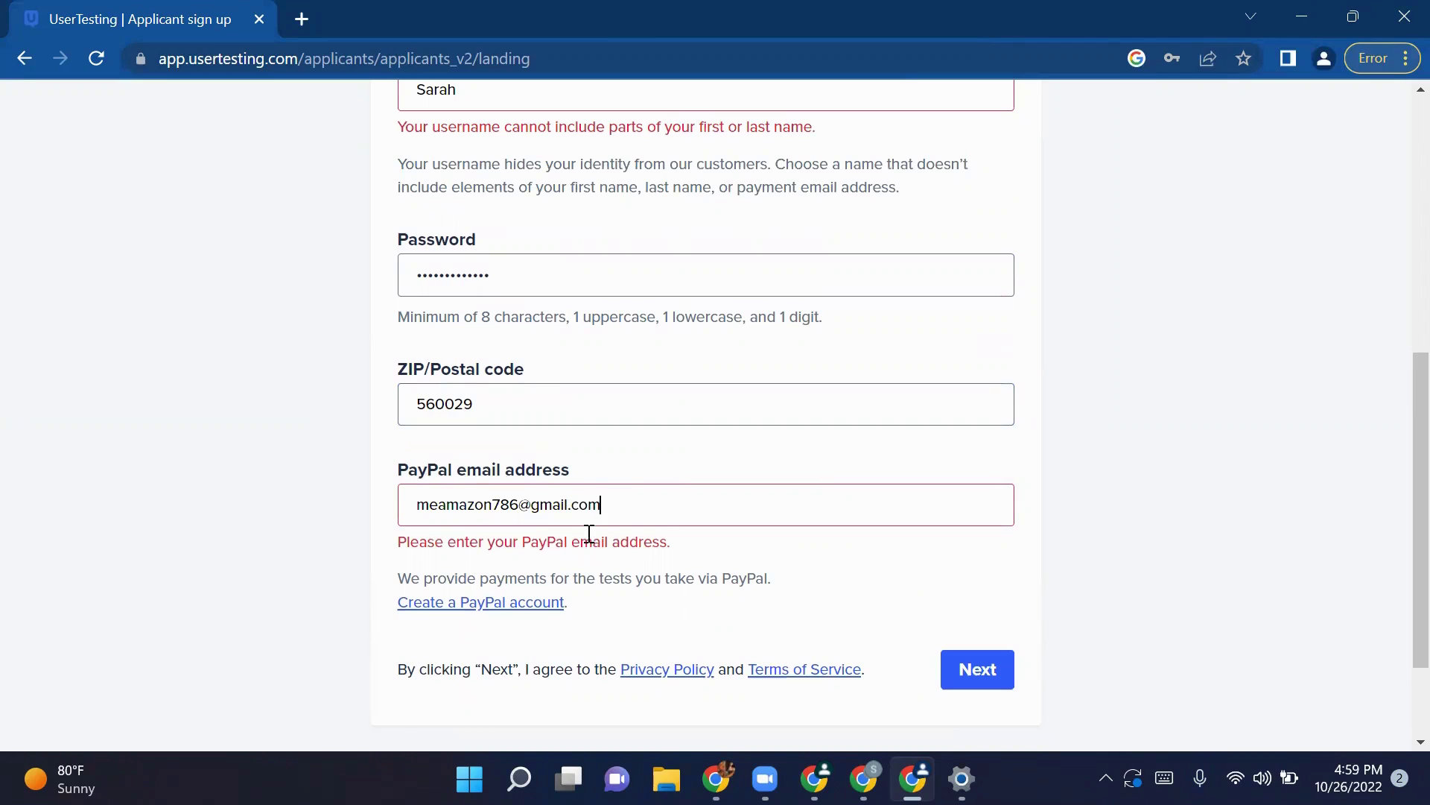
pyautogui.rightClick(438, 614)
pyautogui.click(520, 409)
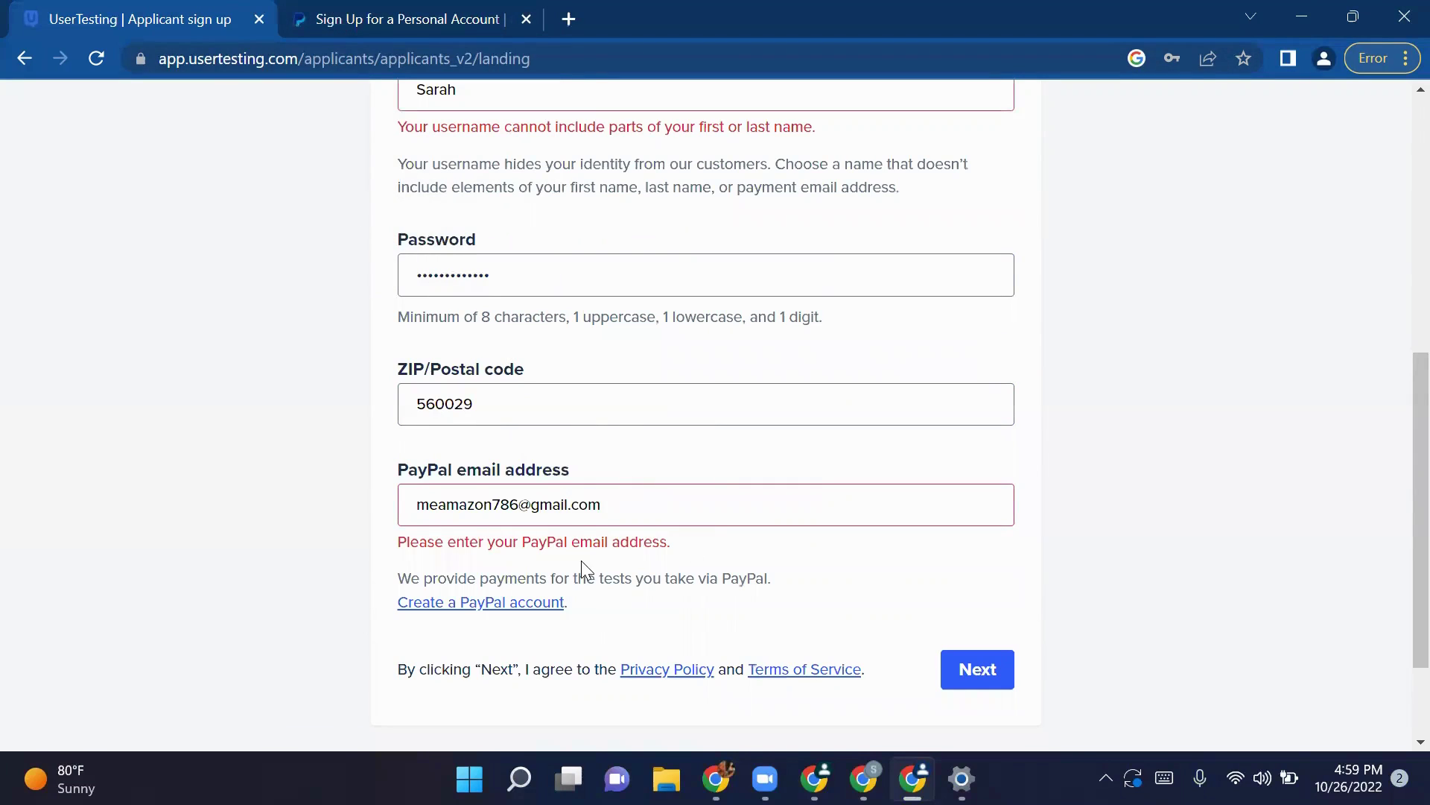
# Step: Replace the rejected username with a new one that avoids the applicant's name
pyautogui.click(982, 663)
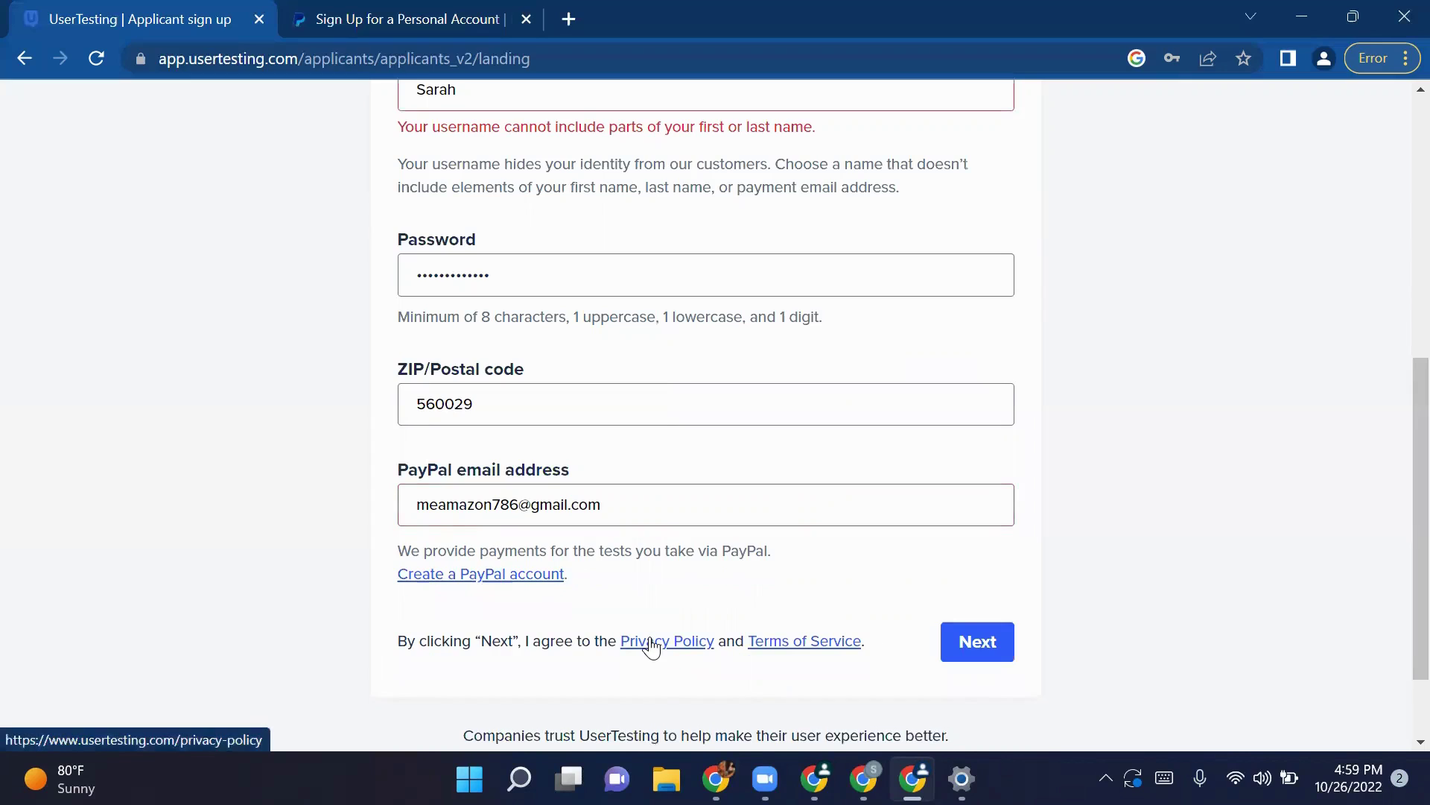
pyautogui.scroll(3, 444, 377)
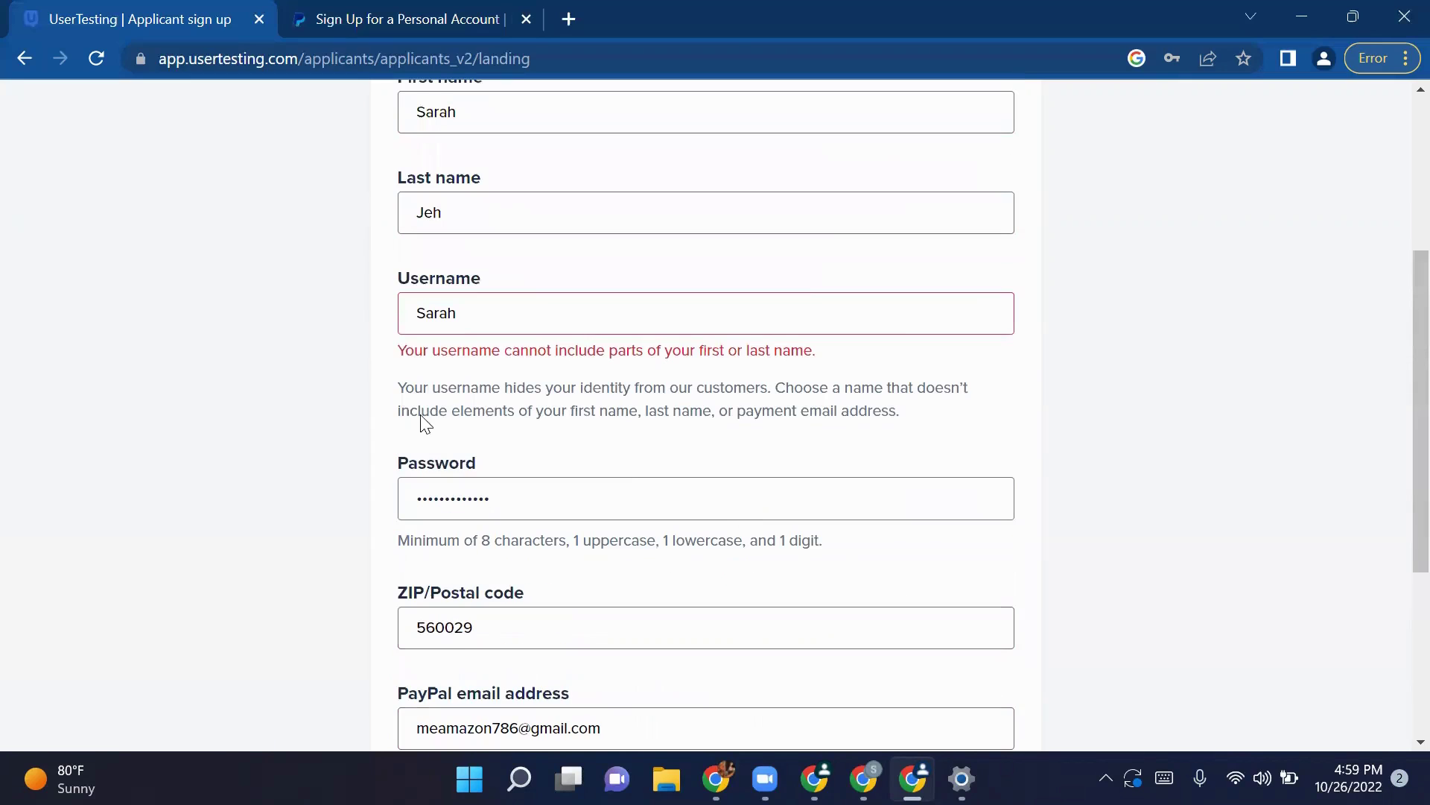
pyautogui.click(502, 325)
pyautogui.write('_Jeh1011')
pyautogui.doubleClick(423, 318)
pyautogui.press('BackSpace')
pyautogui.write('Me')
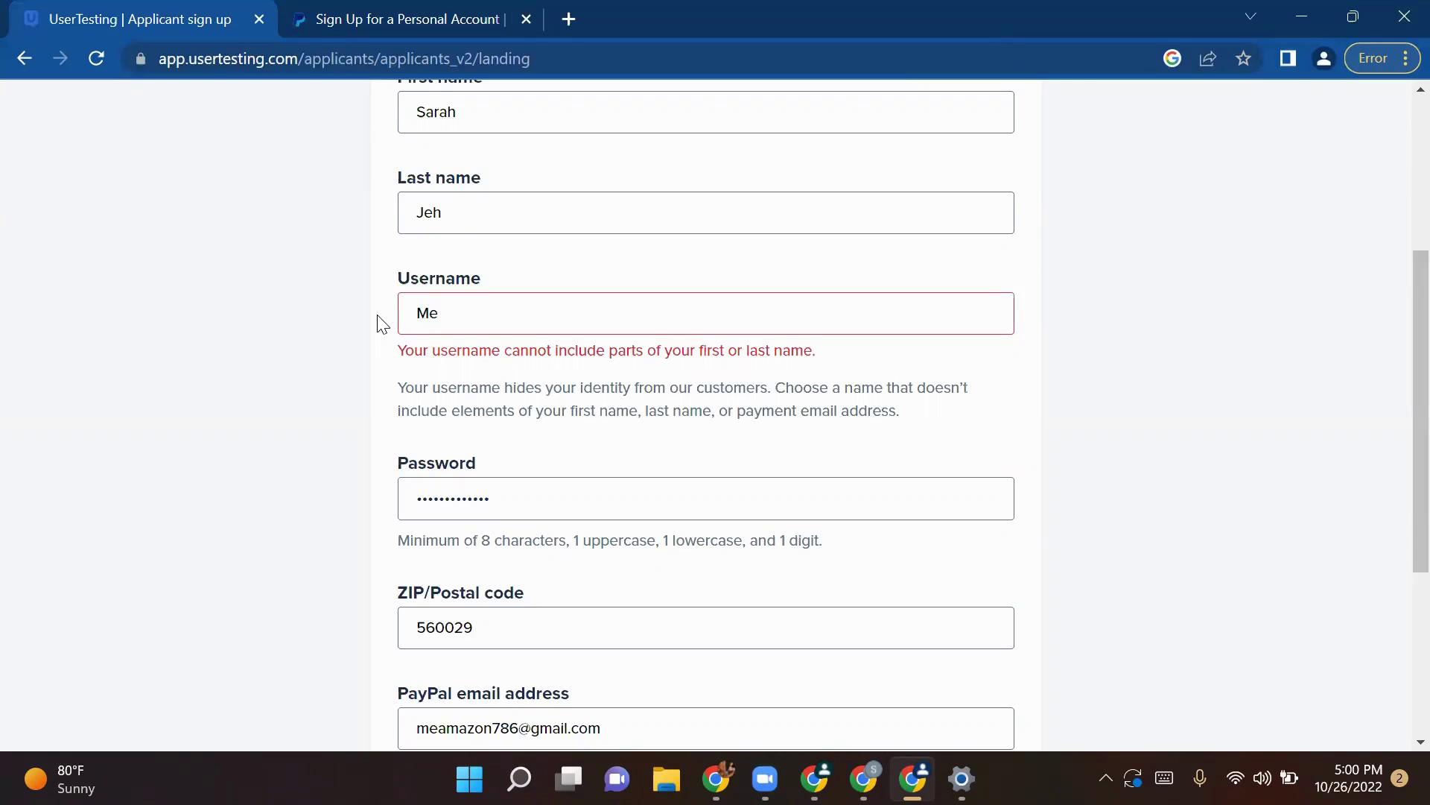
pyautogui.write('$')
pyautogui.write('HK')
# Step: Submit the sign-up, decline saving the password, and accept the updated privacy terms
pyautogui.scroll(-3, 511, 374)
pyautogui.click(961, 530)
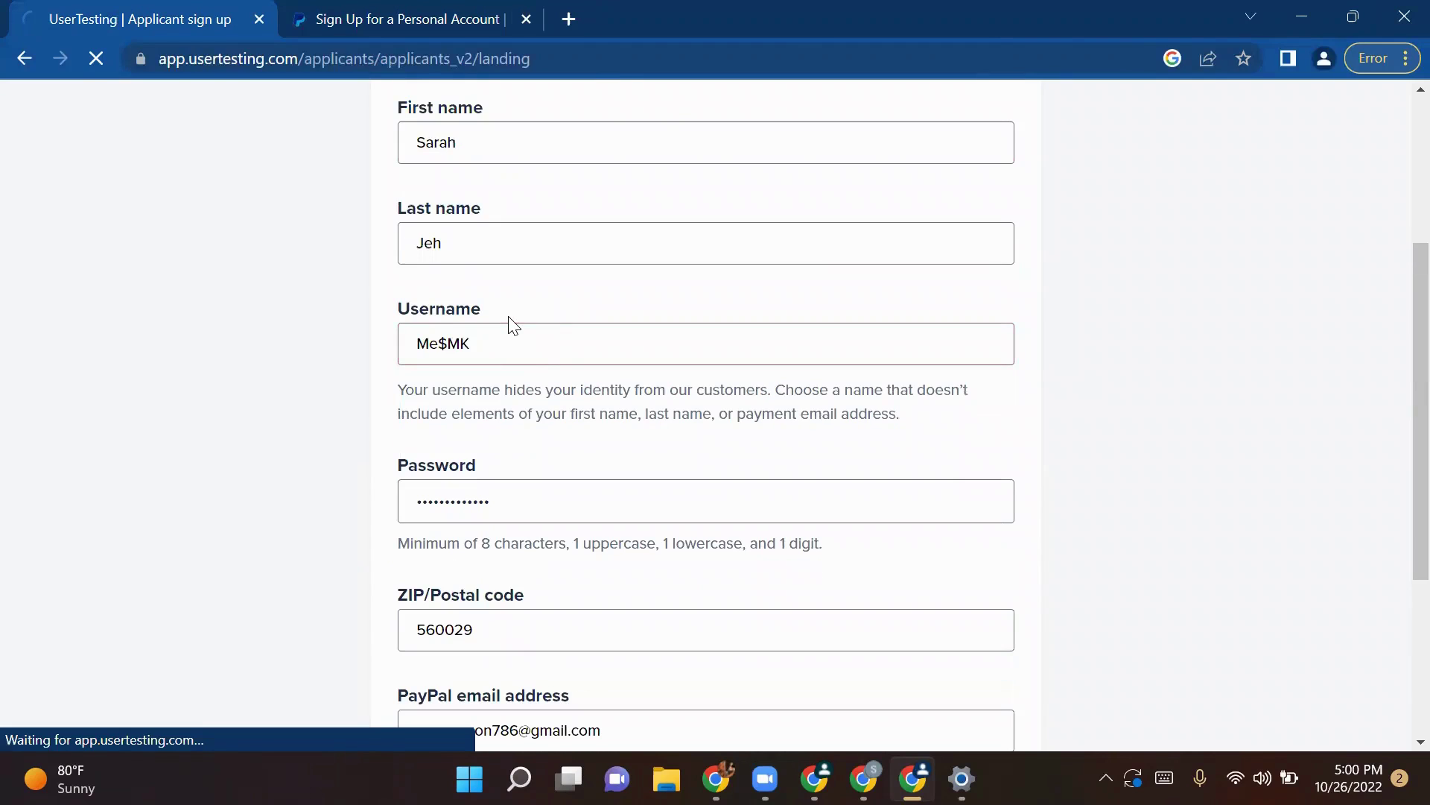
pyautogui.scroll(-3, 820, 441)
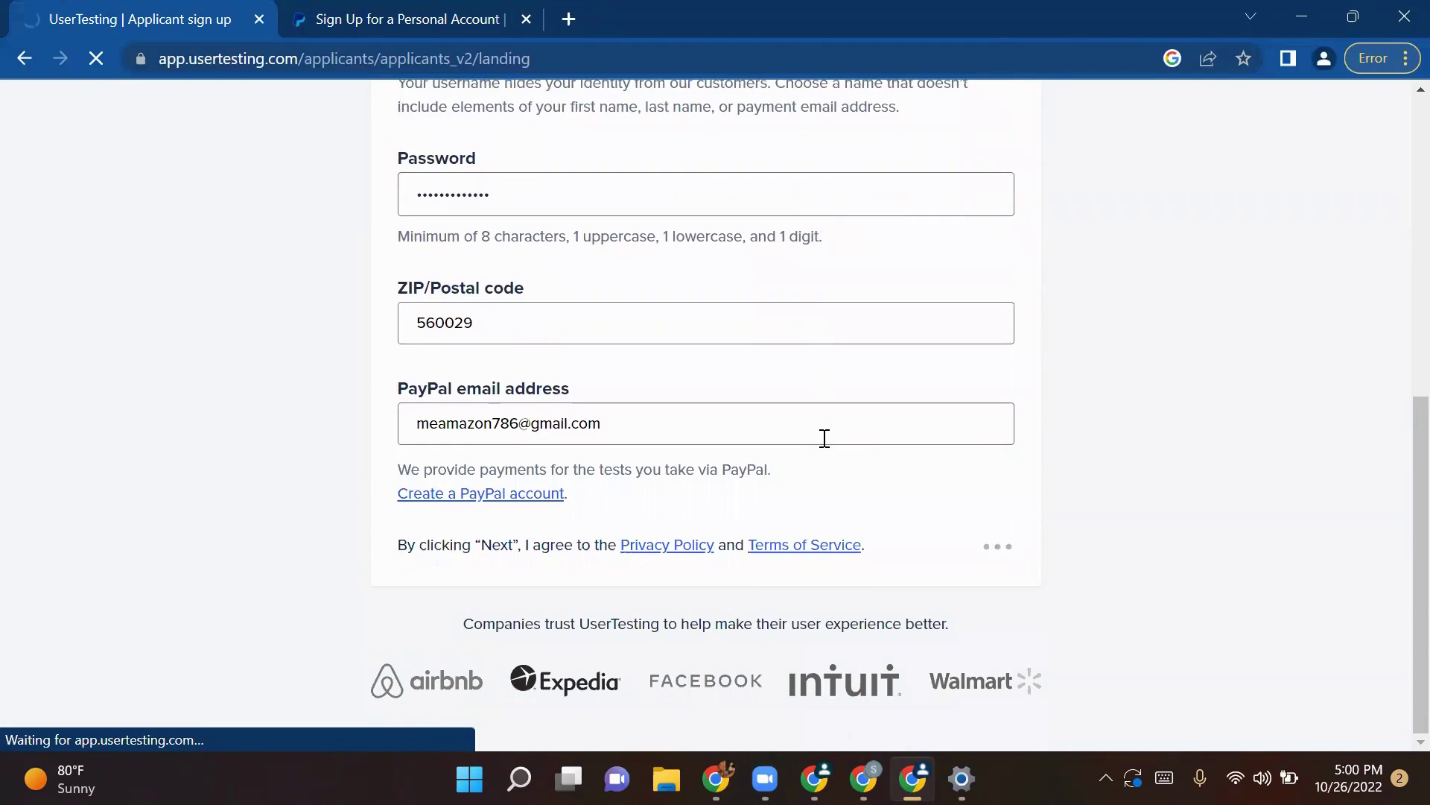
pyautogui.scroll(3, 782, 445)
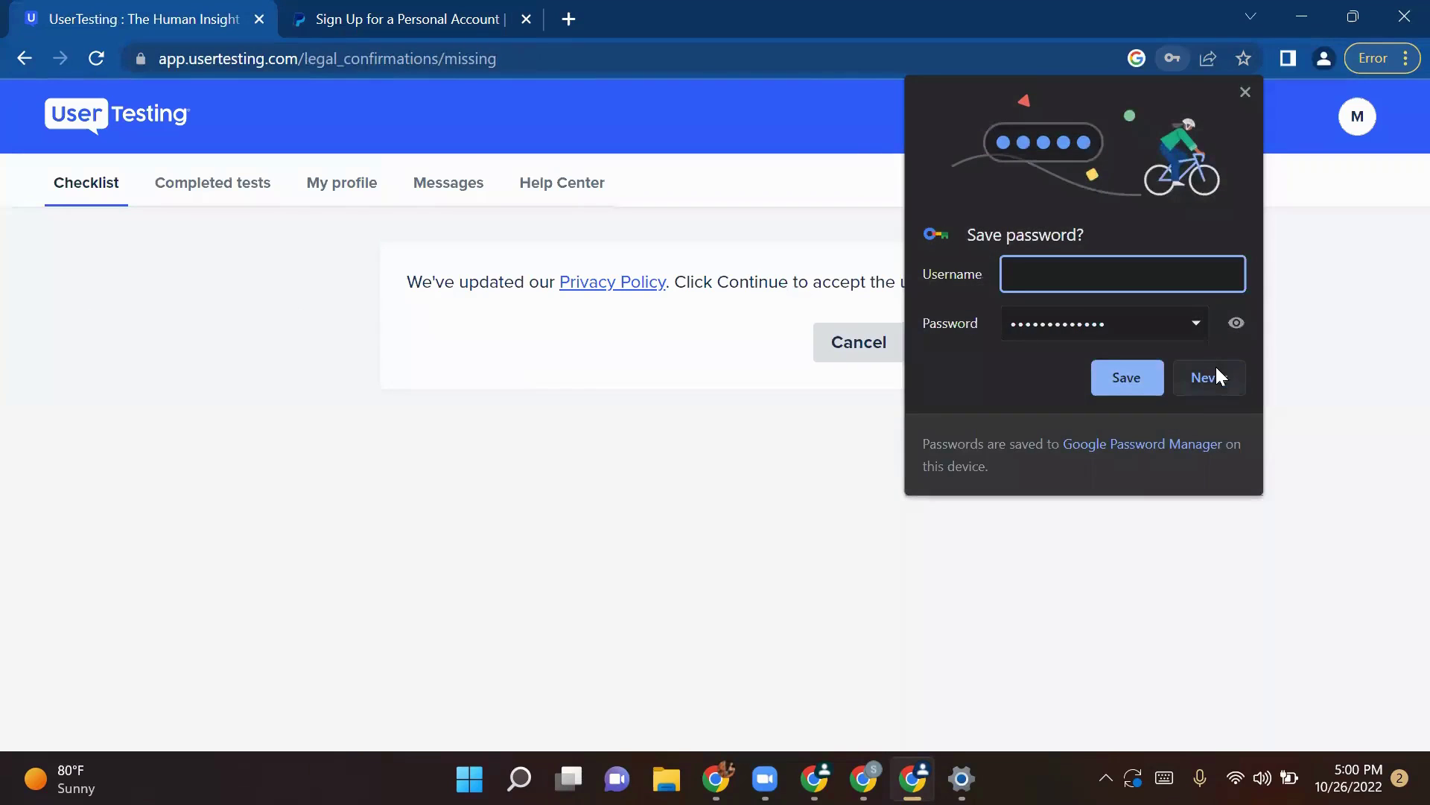
pyautogui.click(1216, 374)
pyautogui.click(927, 345)
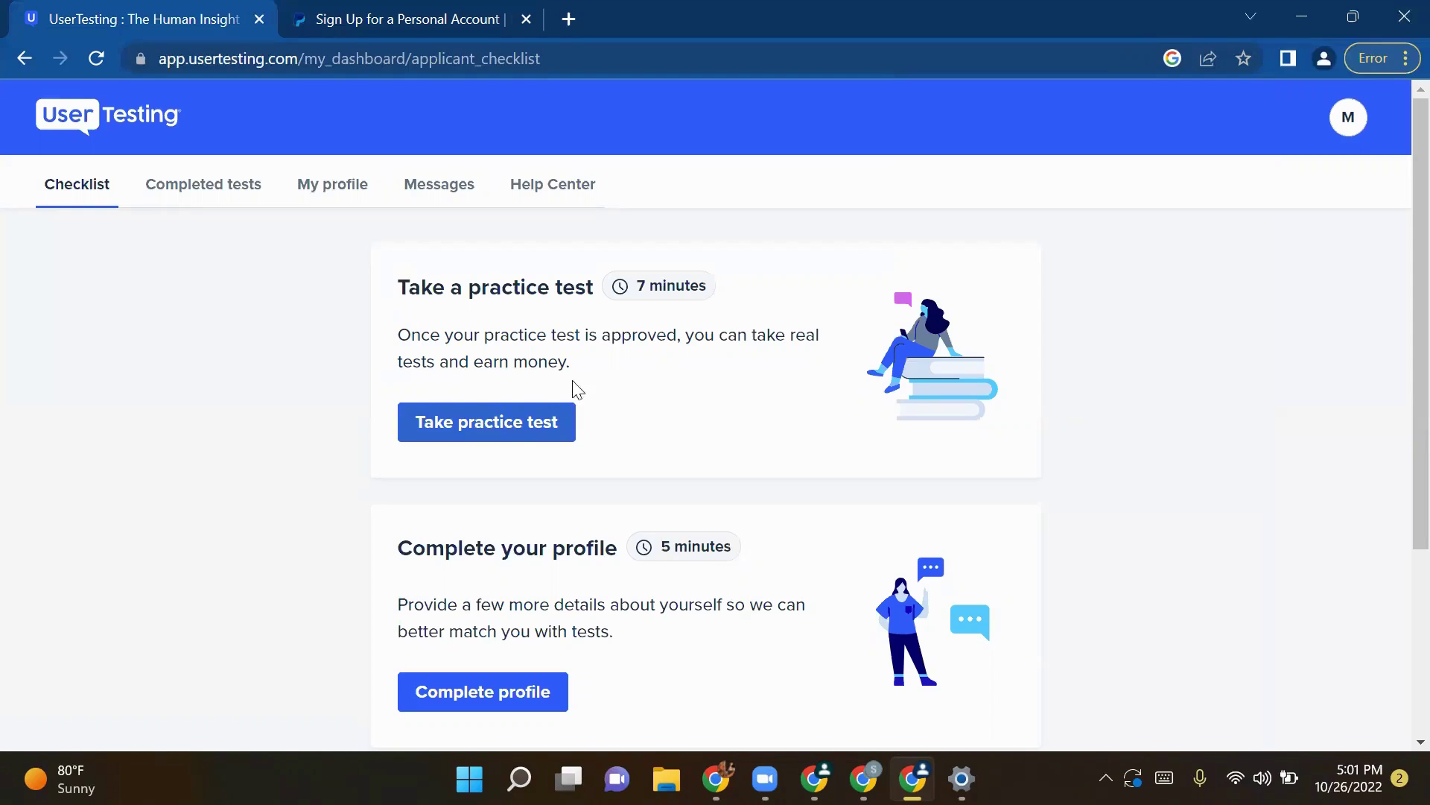
# Step: Scroll through the applicant checklist showing the practice test and profile tasks
pyautogui.scroll(-1, 686, 464)
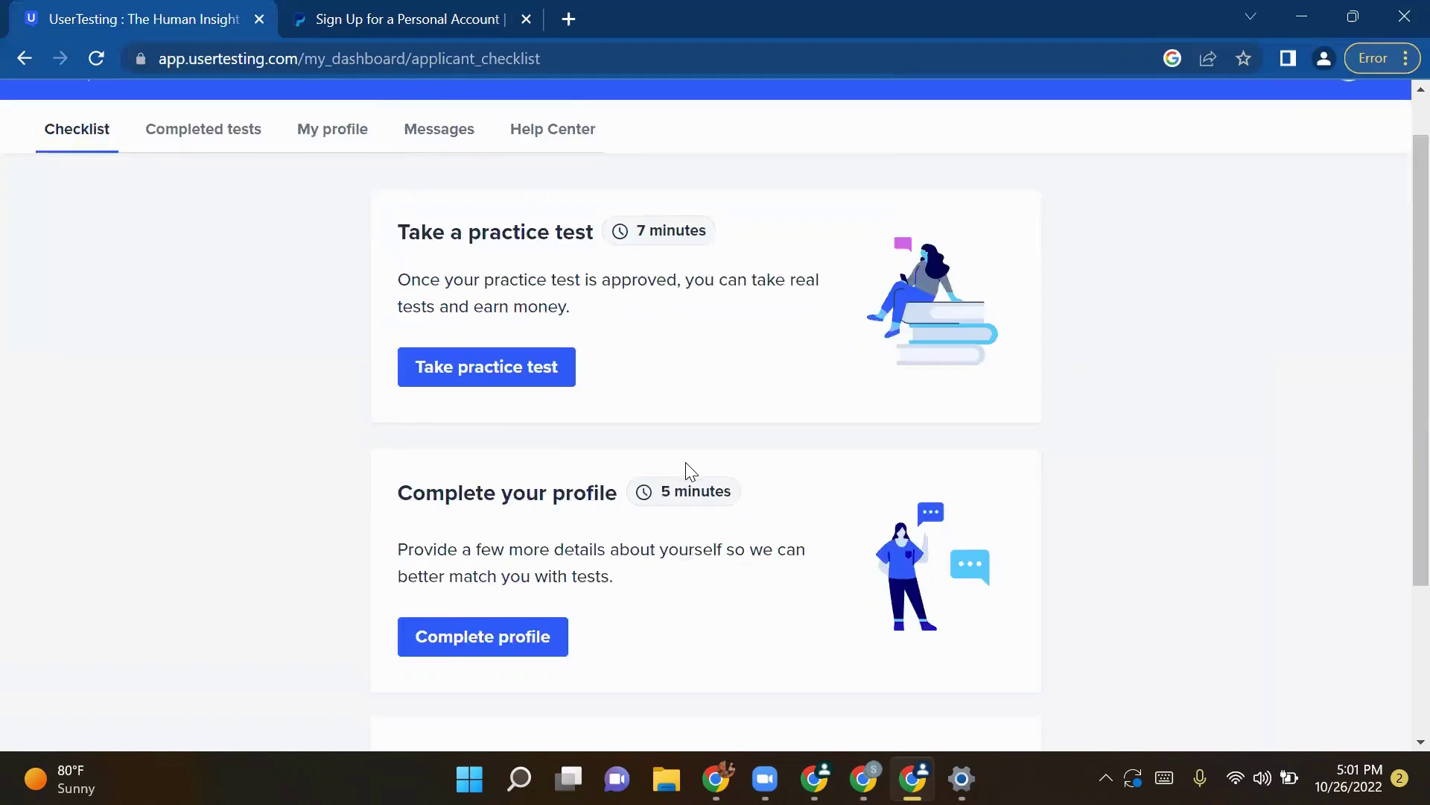
pyautogui.scroll(-2, 686, 464)
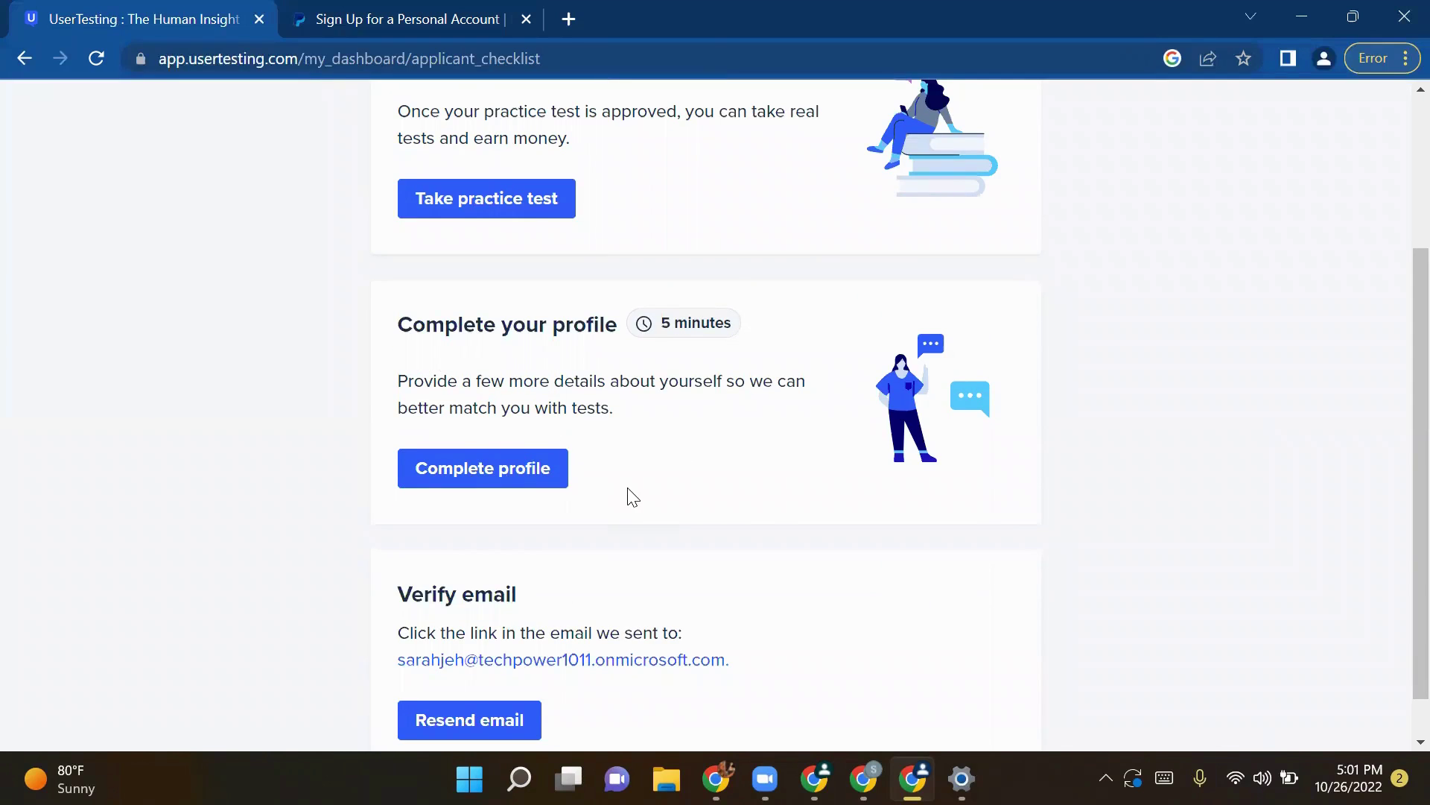
pyautogui.scroll(3, 722, 593)
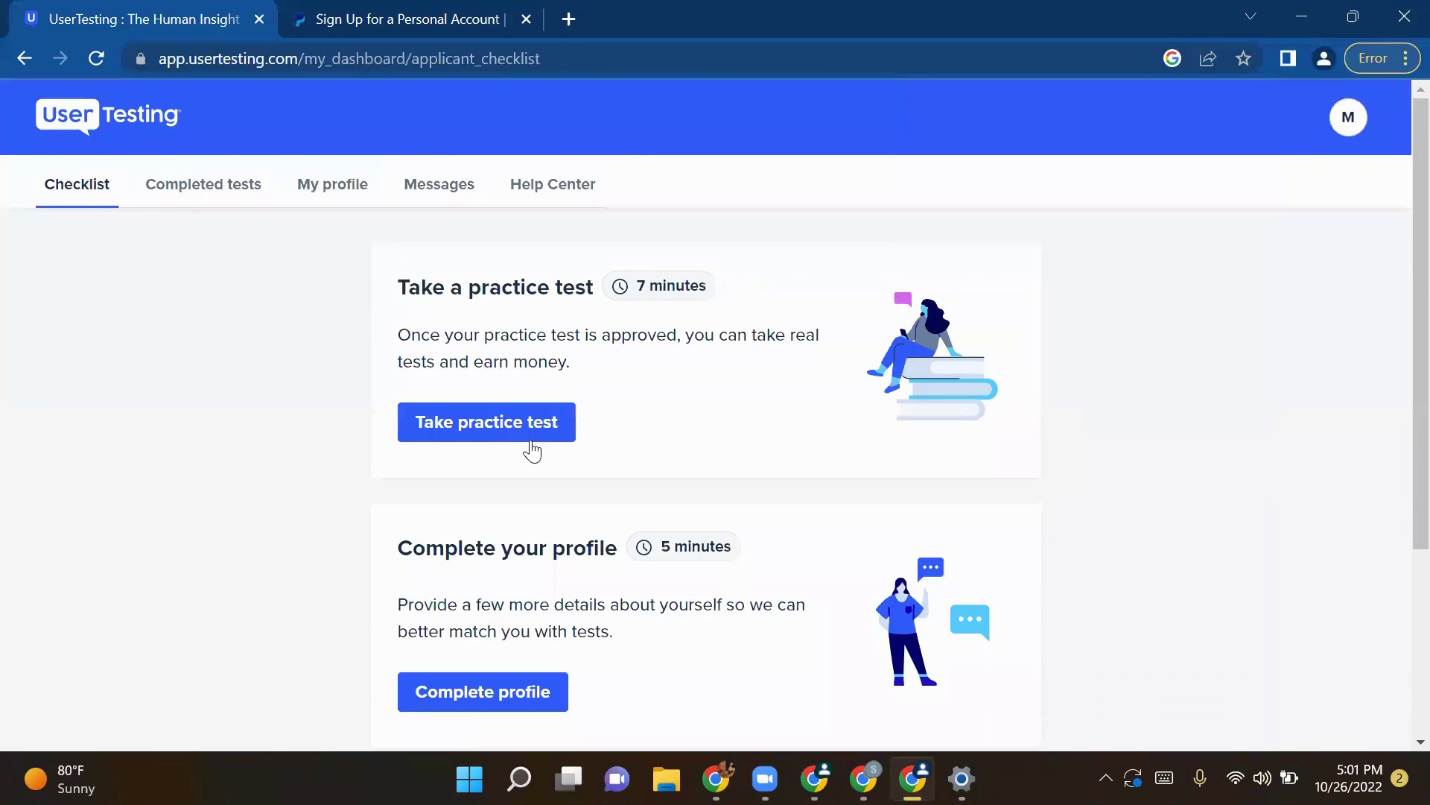
# Step: Start the practice test and scroll down the recording tips page
pyautogui.click(462, 420)
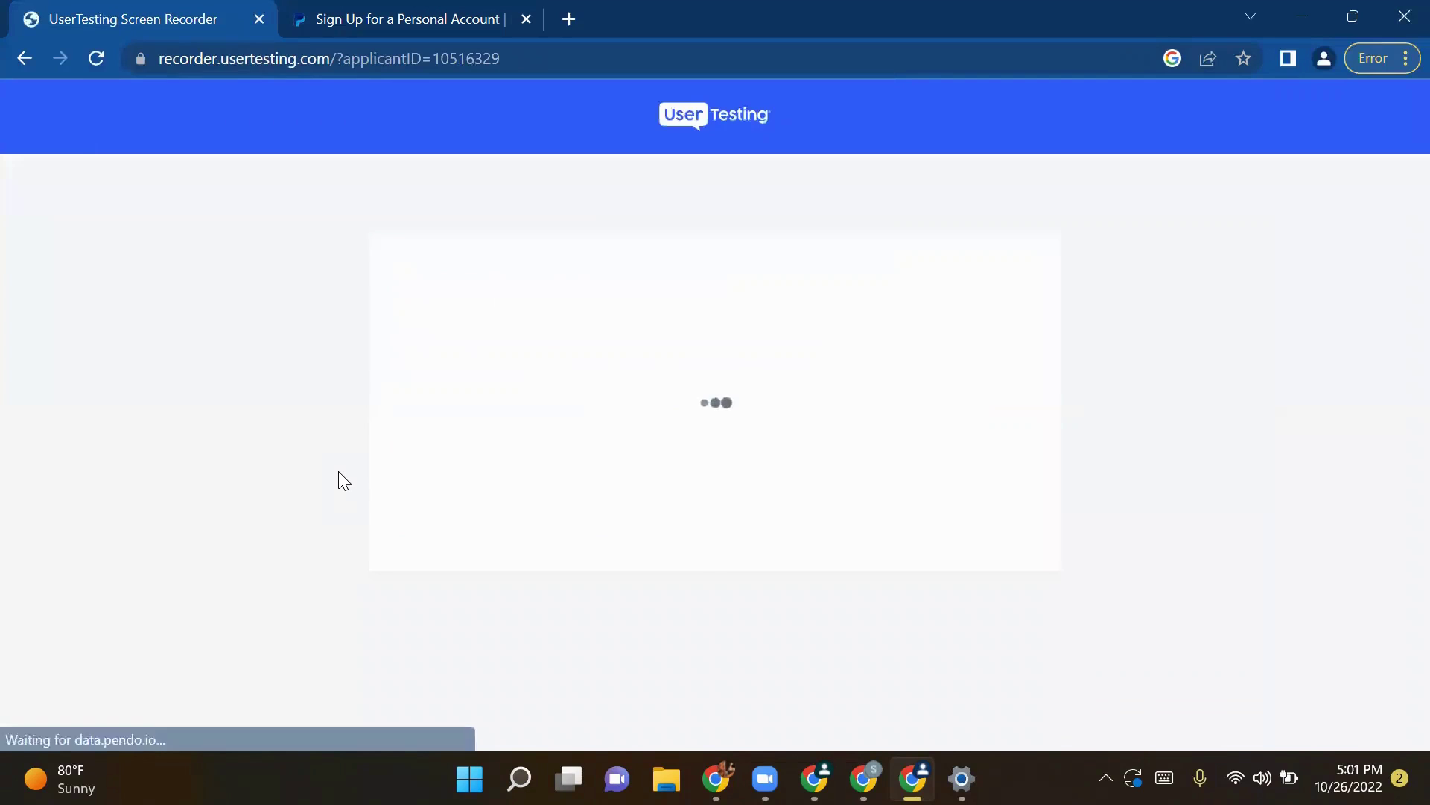
pyautogui.scroll(-3, 612, 456)
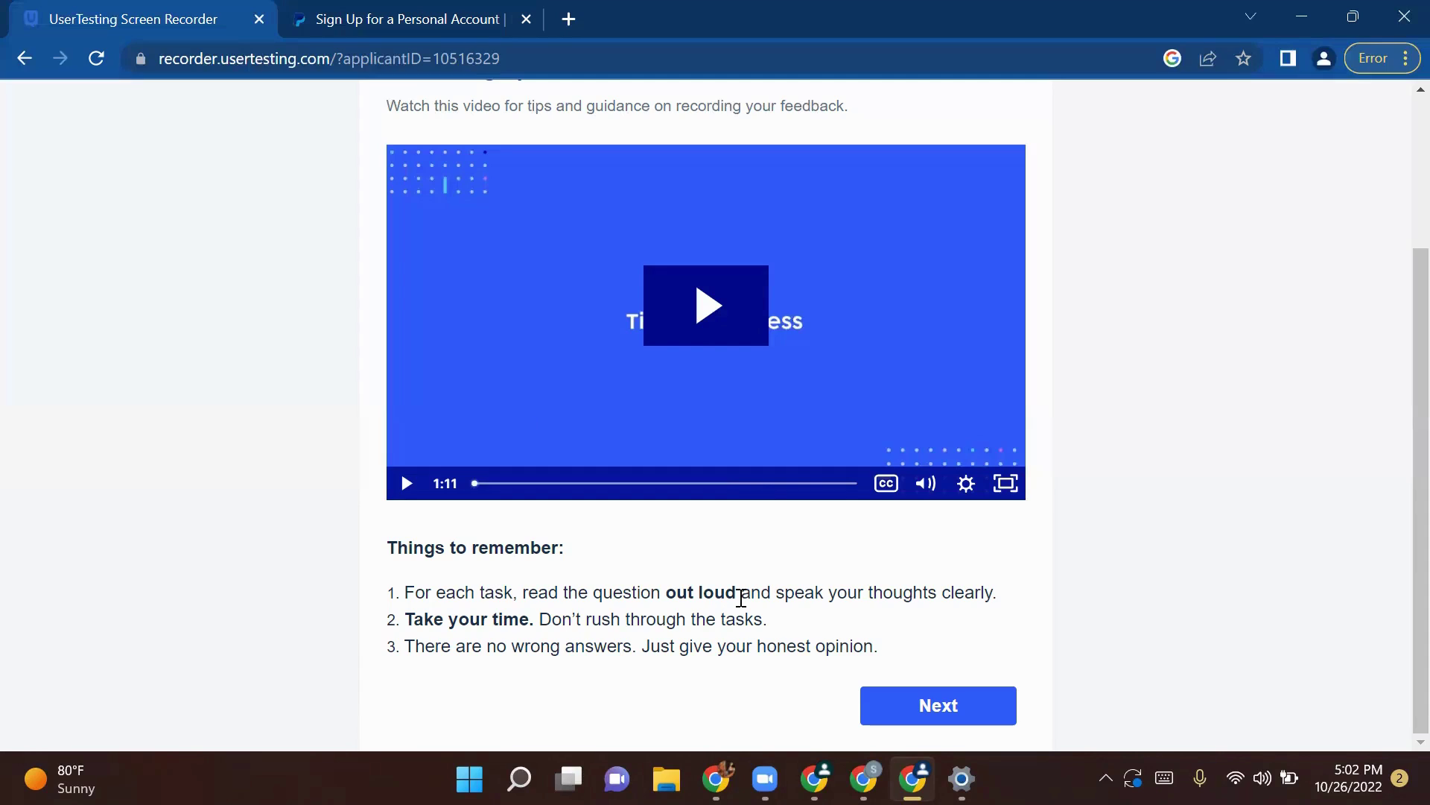
pyautogui.moveTo(761, 620); pyautogui.dragTo(553, 622)
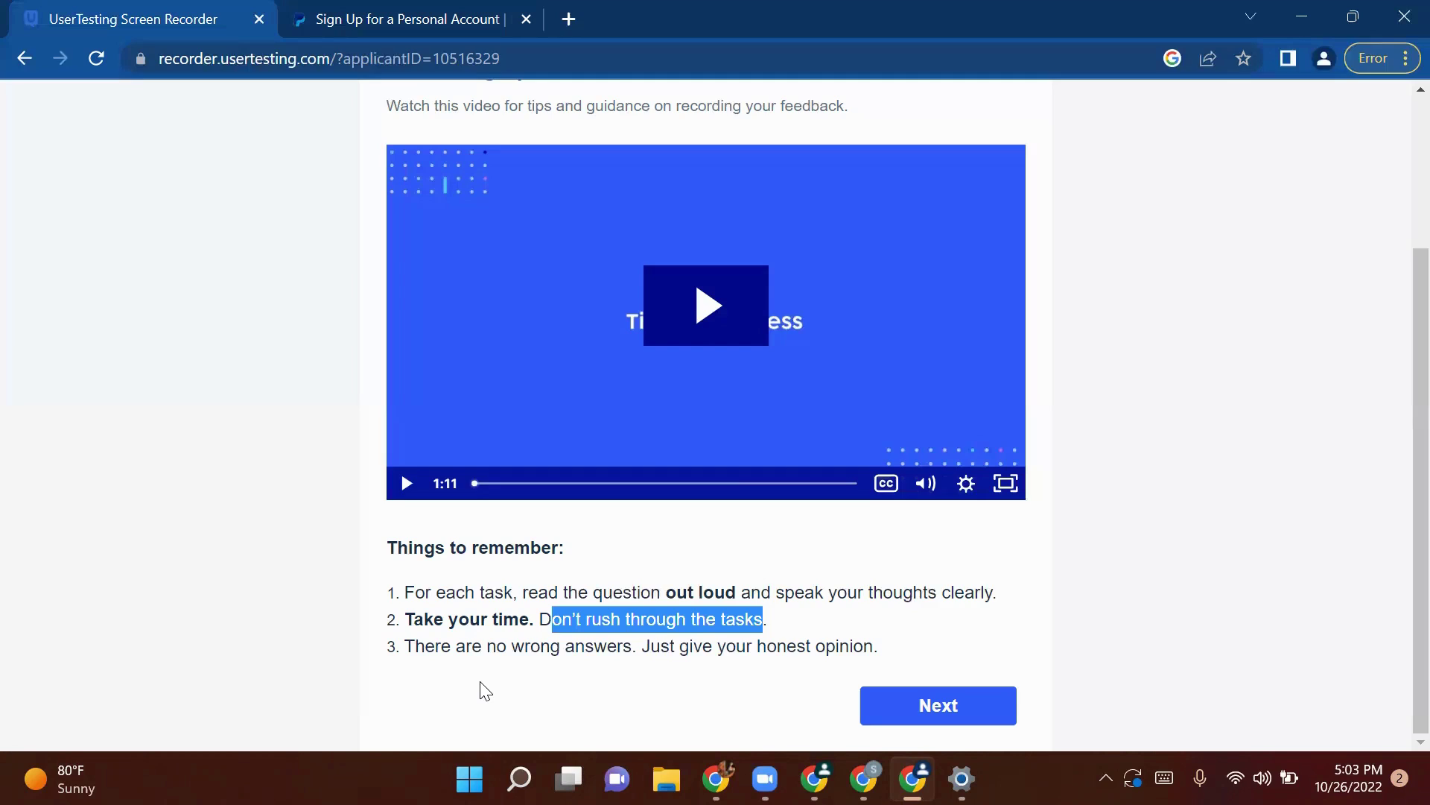
# Step: Continue past the tips, allow microphone access, and share the entire screen
pyautogui.click(978, 701)
pyautogui.scroll(-3, 886, 648)
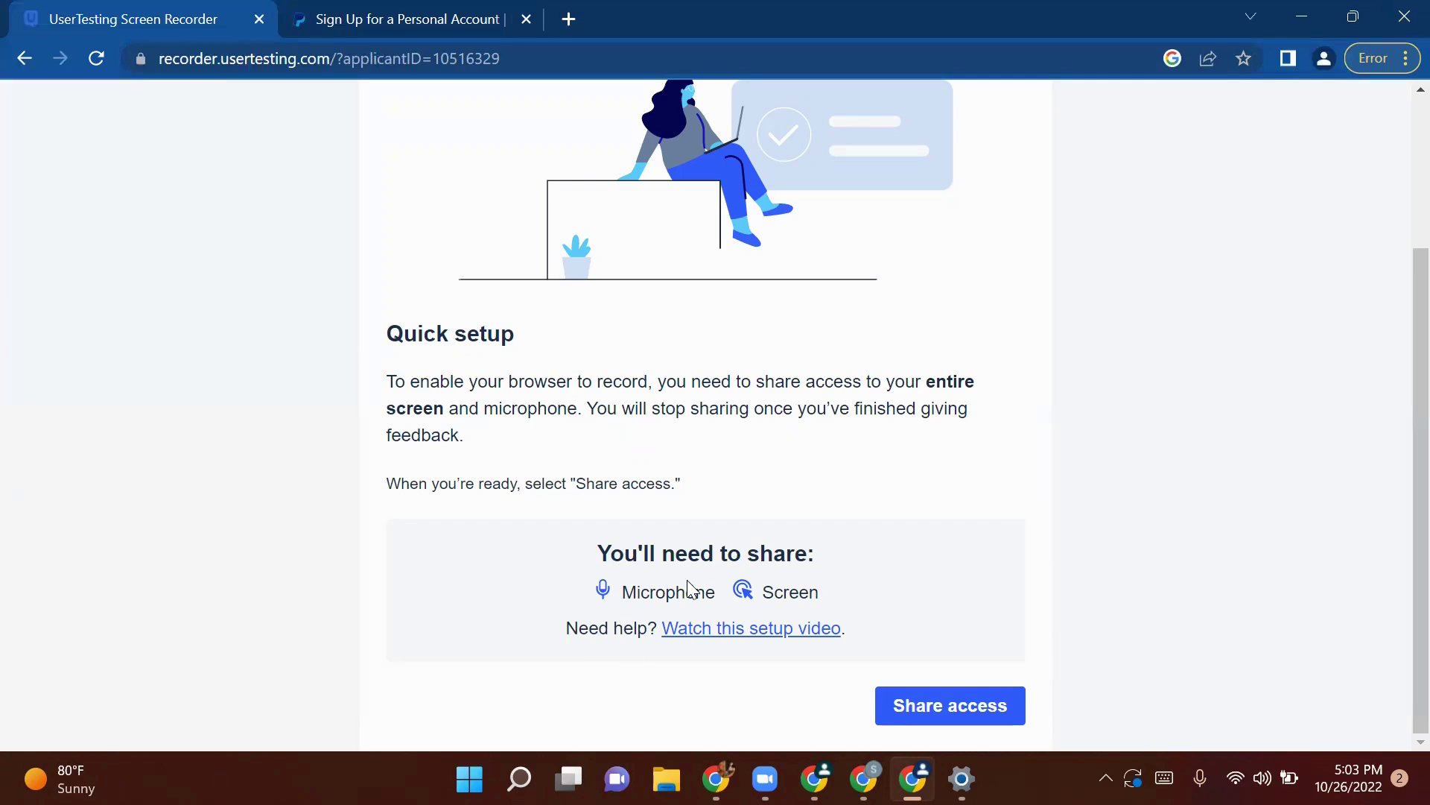
pyautogui.click(948, 712)
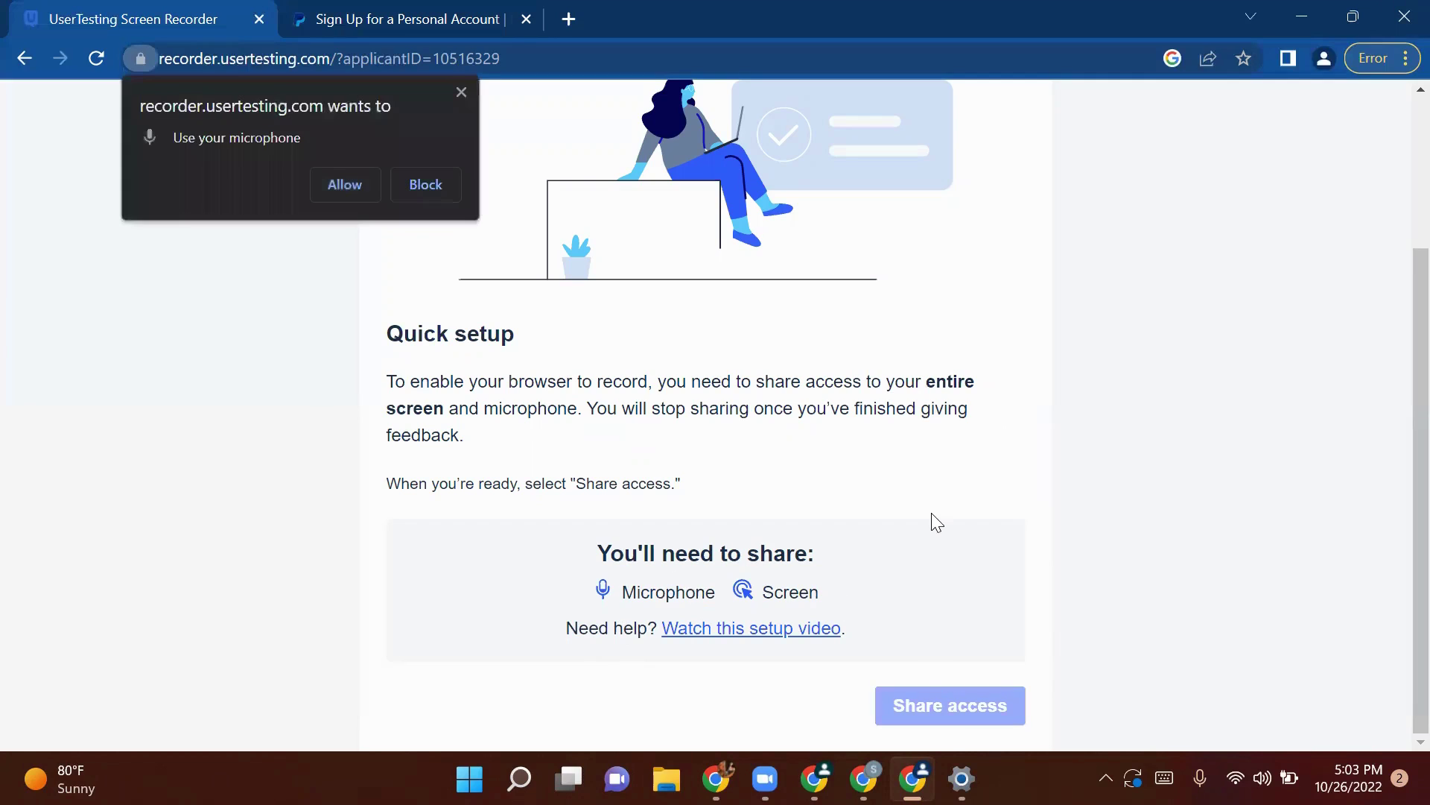
pyautogui.click(356, 193)
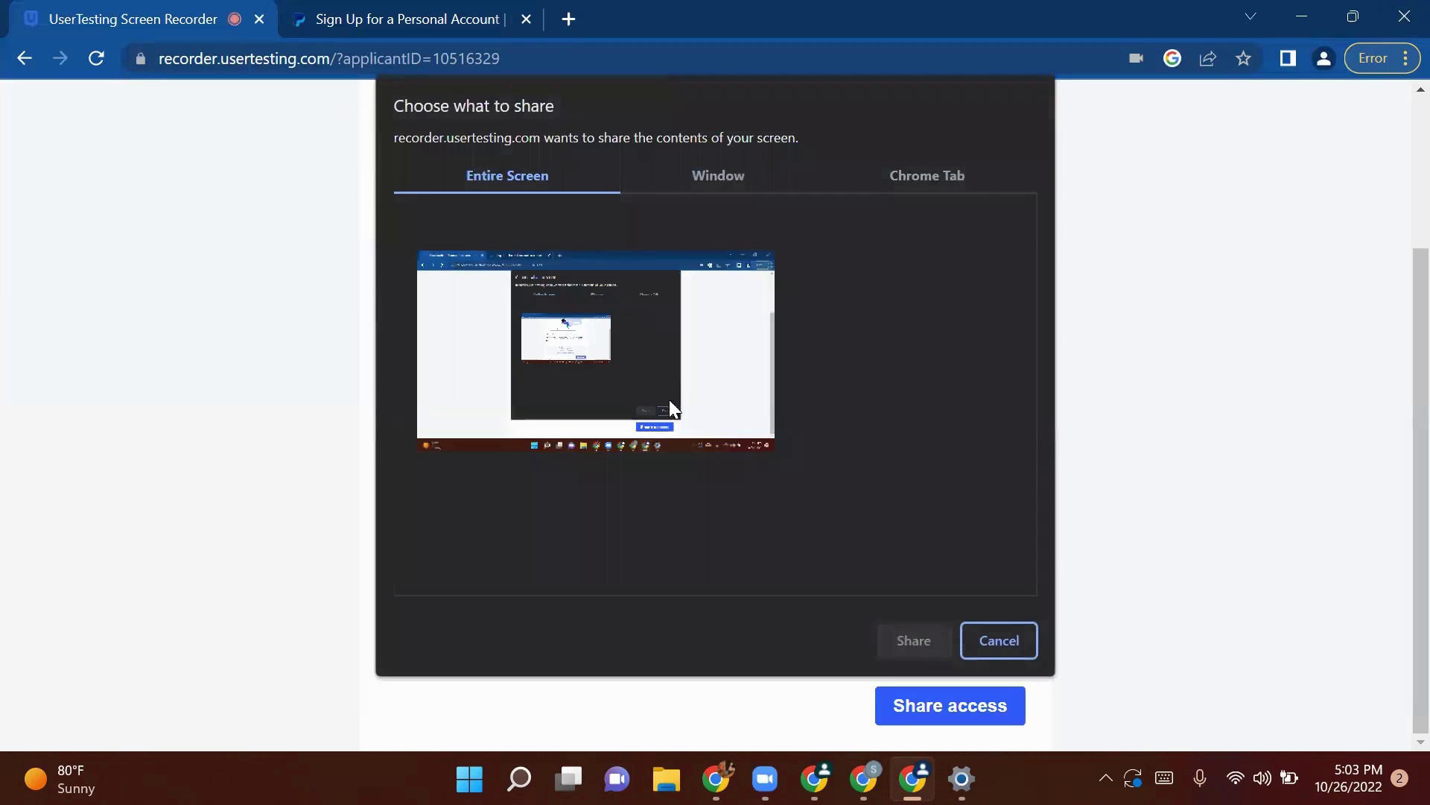
pyautogui.click(642, 377)
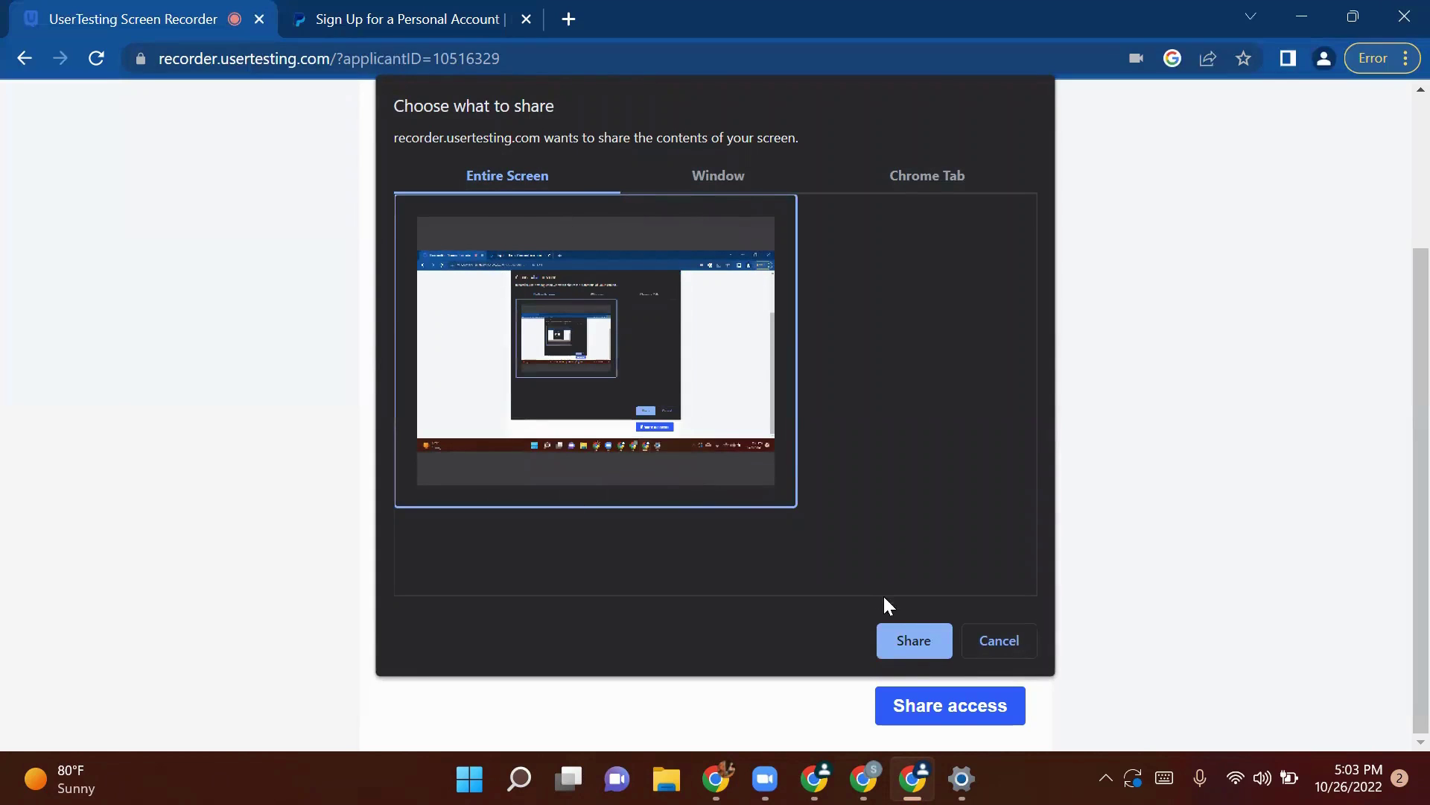
pyautogui.click(915, 645)
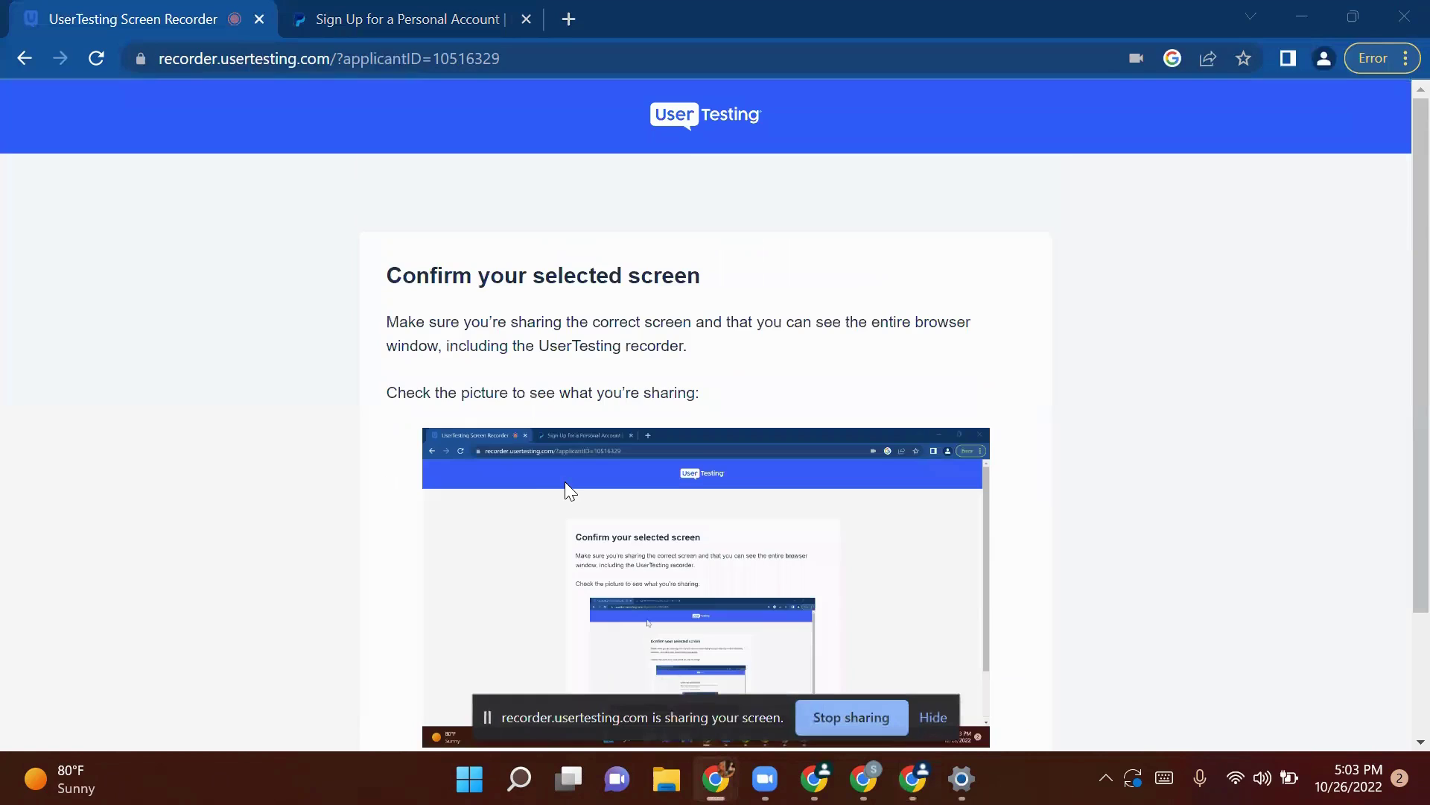
pyautogui.scroll(-1, 565, 481)
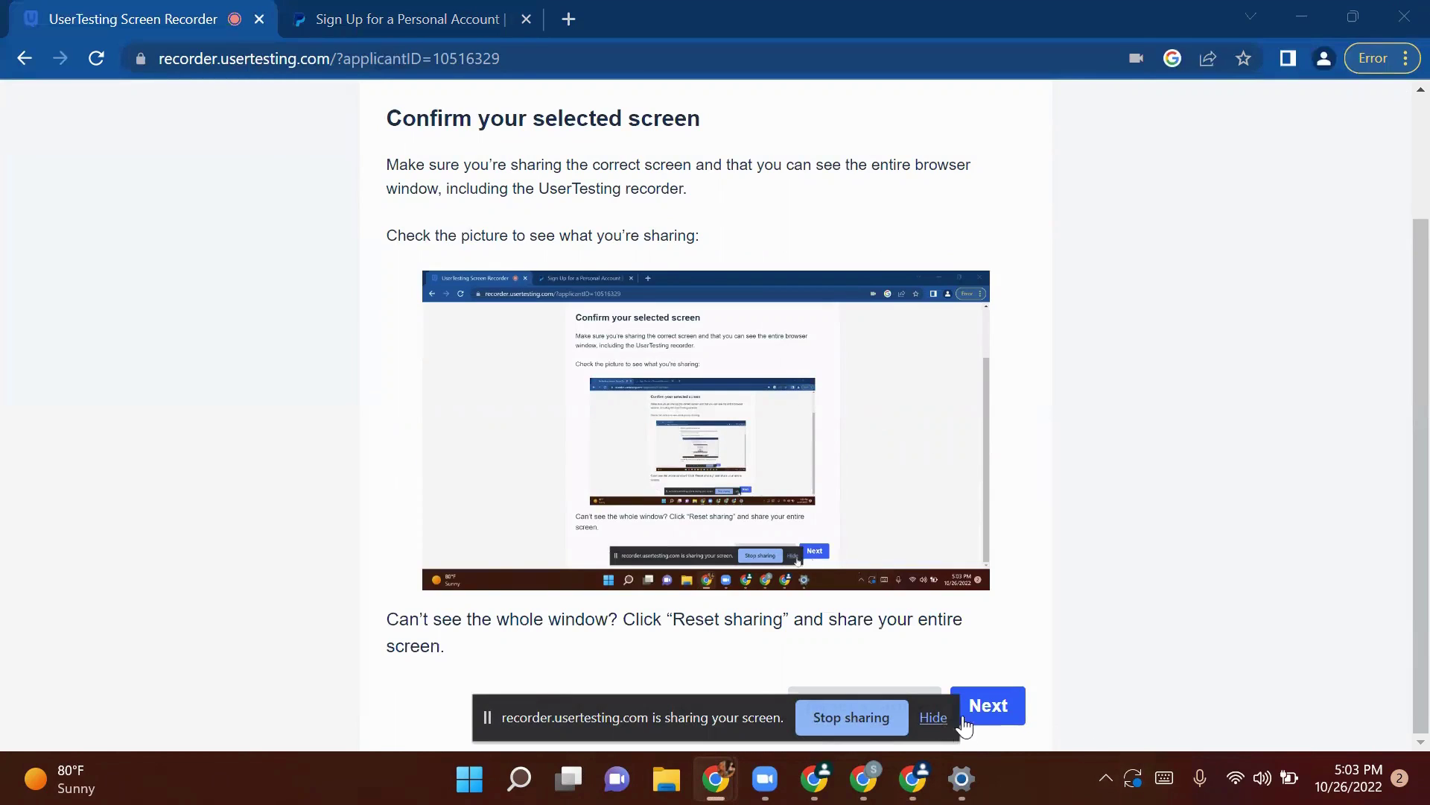
# Step: Hide the screen-sharing notice and continue to the microphone check
pyautogui.click(934, 718)
pyautogui.click(998, 705)
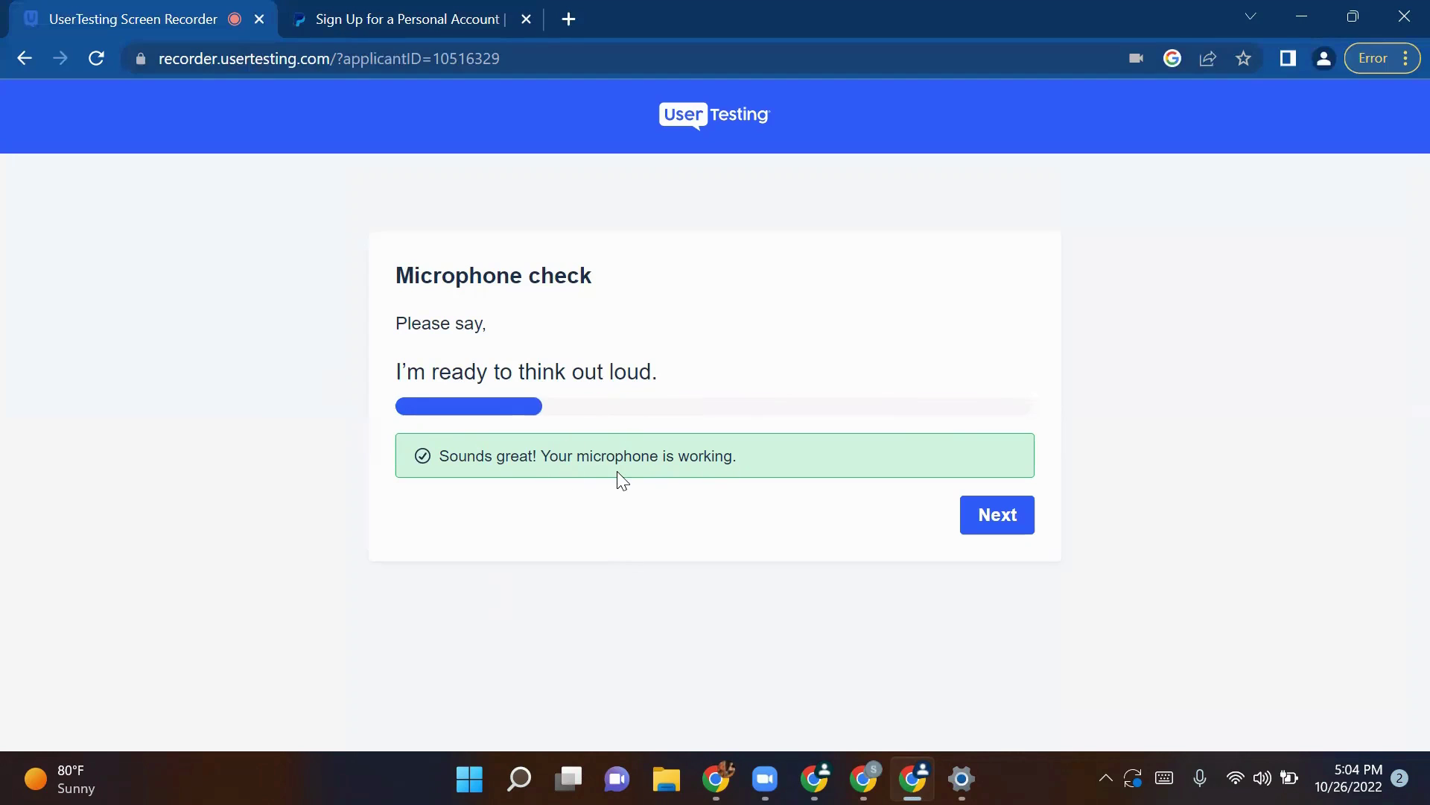
# Step: Pass the microphone check and get through the keep-two-tabs-open animation to the reminders
pyautogui.click(1011, 523)
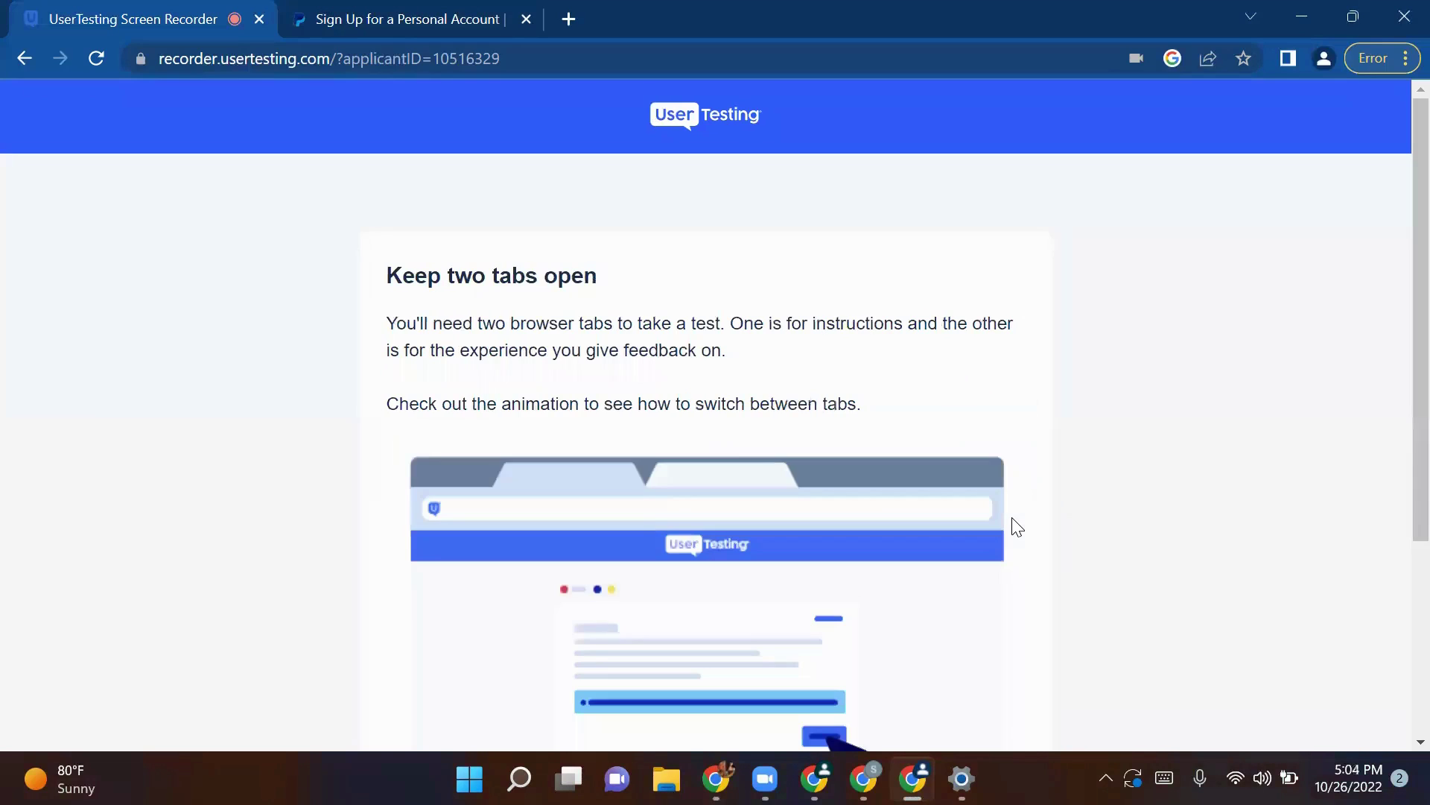
pyautogui.scroll(-2, 737, 495)
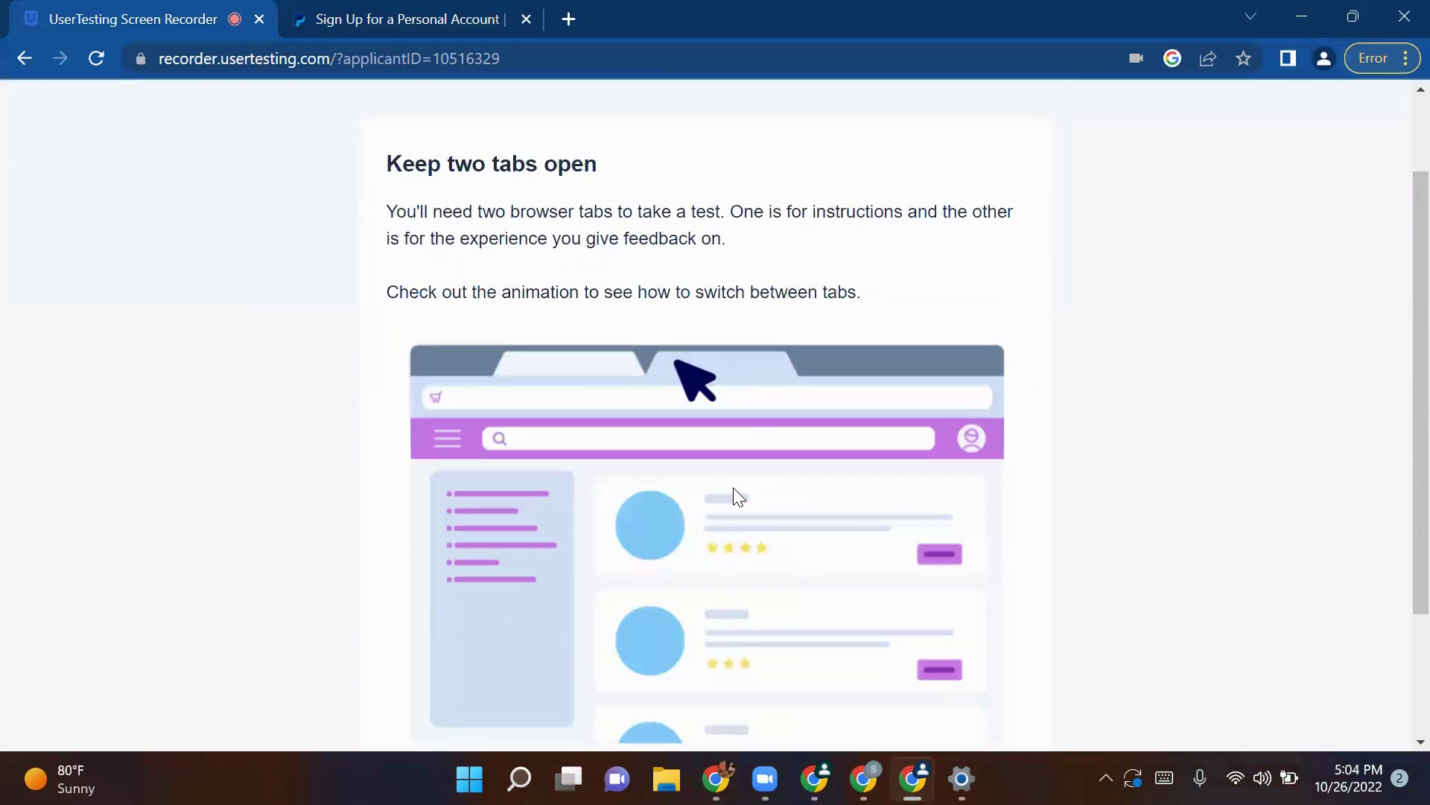
pyautogui.scroll(-2, 733, 487)
pyautogui.scroll(-1, 733, 488)
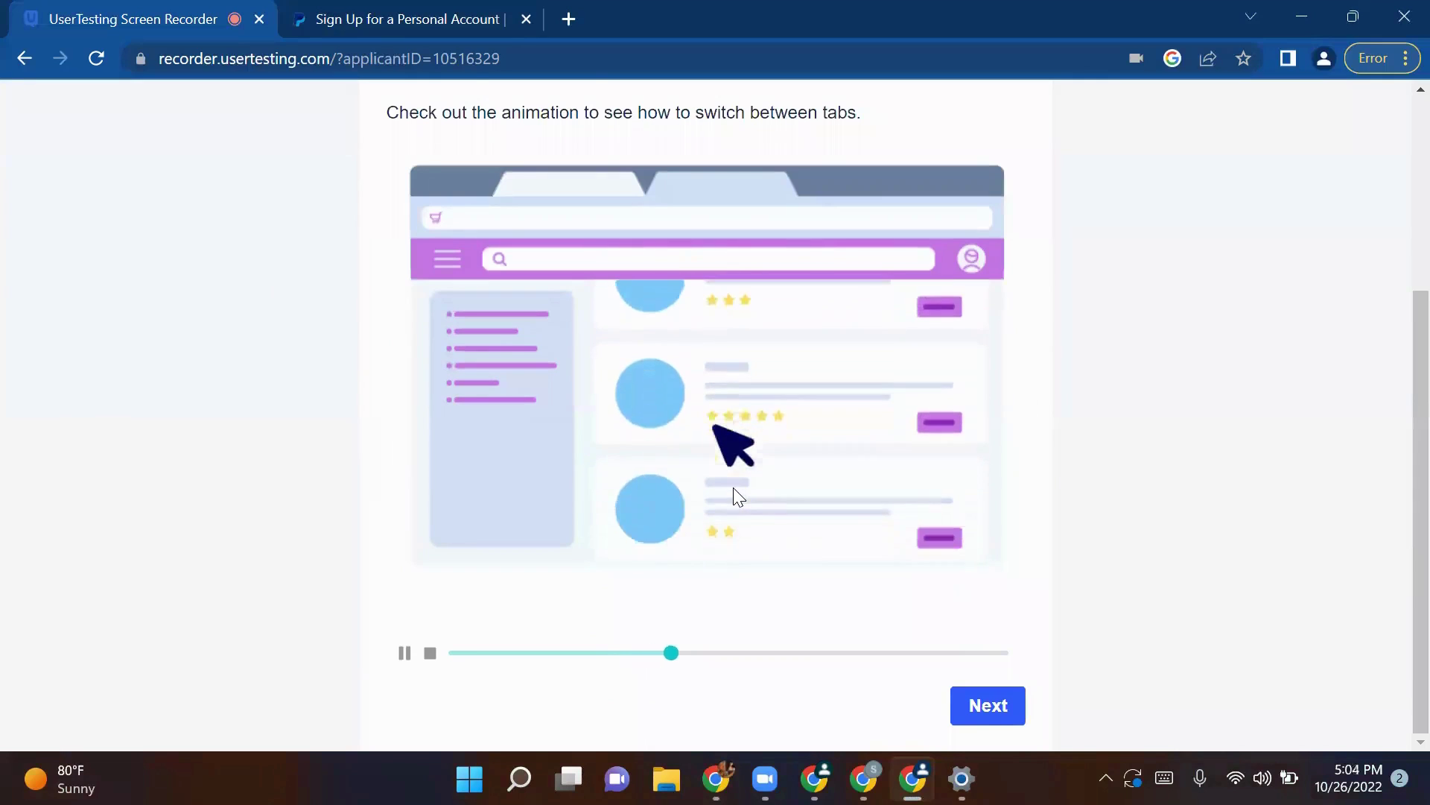
pyautogui.scroll(3, 733, 497)
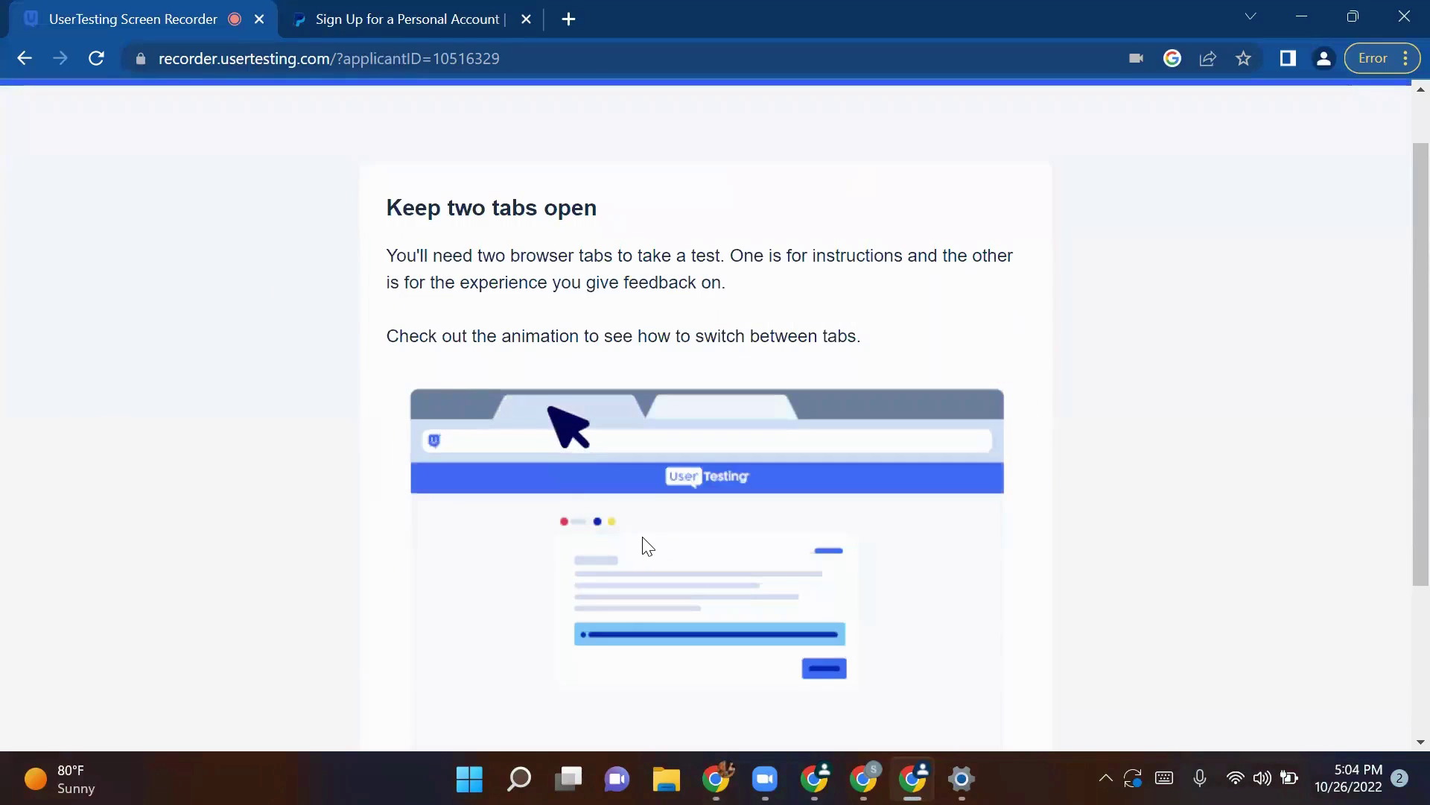
pyautogui.scroll(-3, 642, 546)
pyautogui.scroll(3, 642, 546)
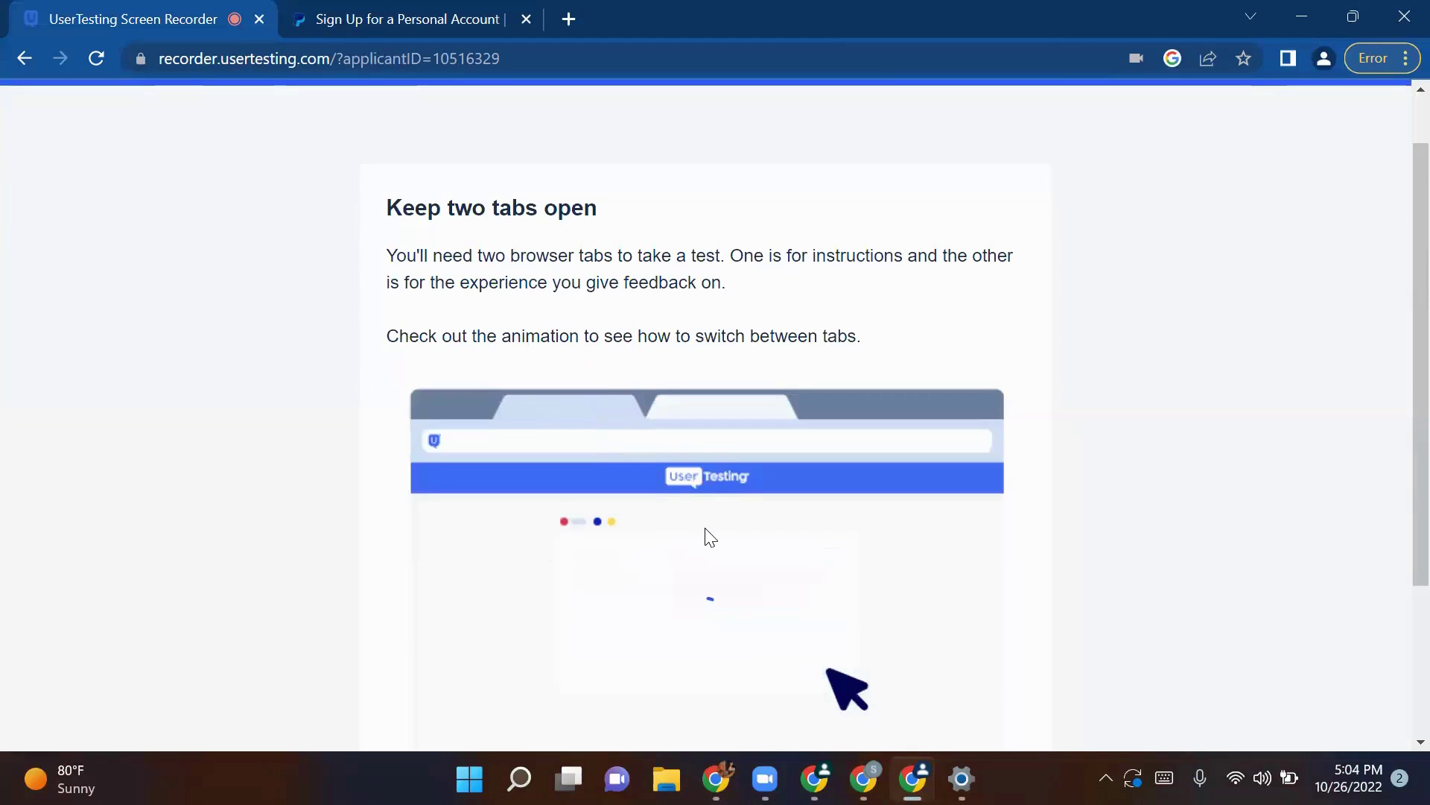
pyautogui.scroll(-2, 710, 537)
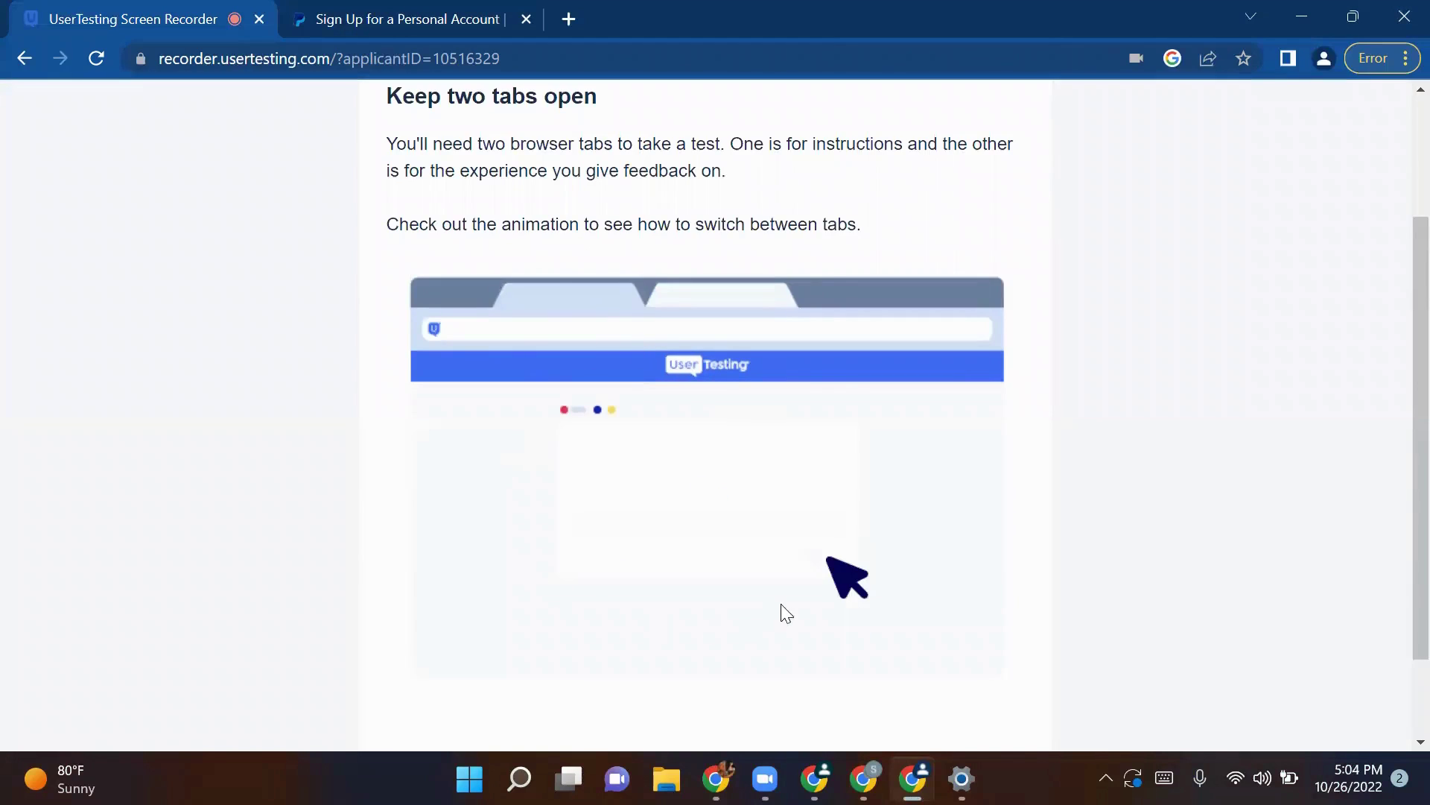
pyautogui.scroll(-2, 788, 603)
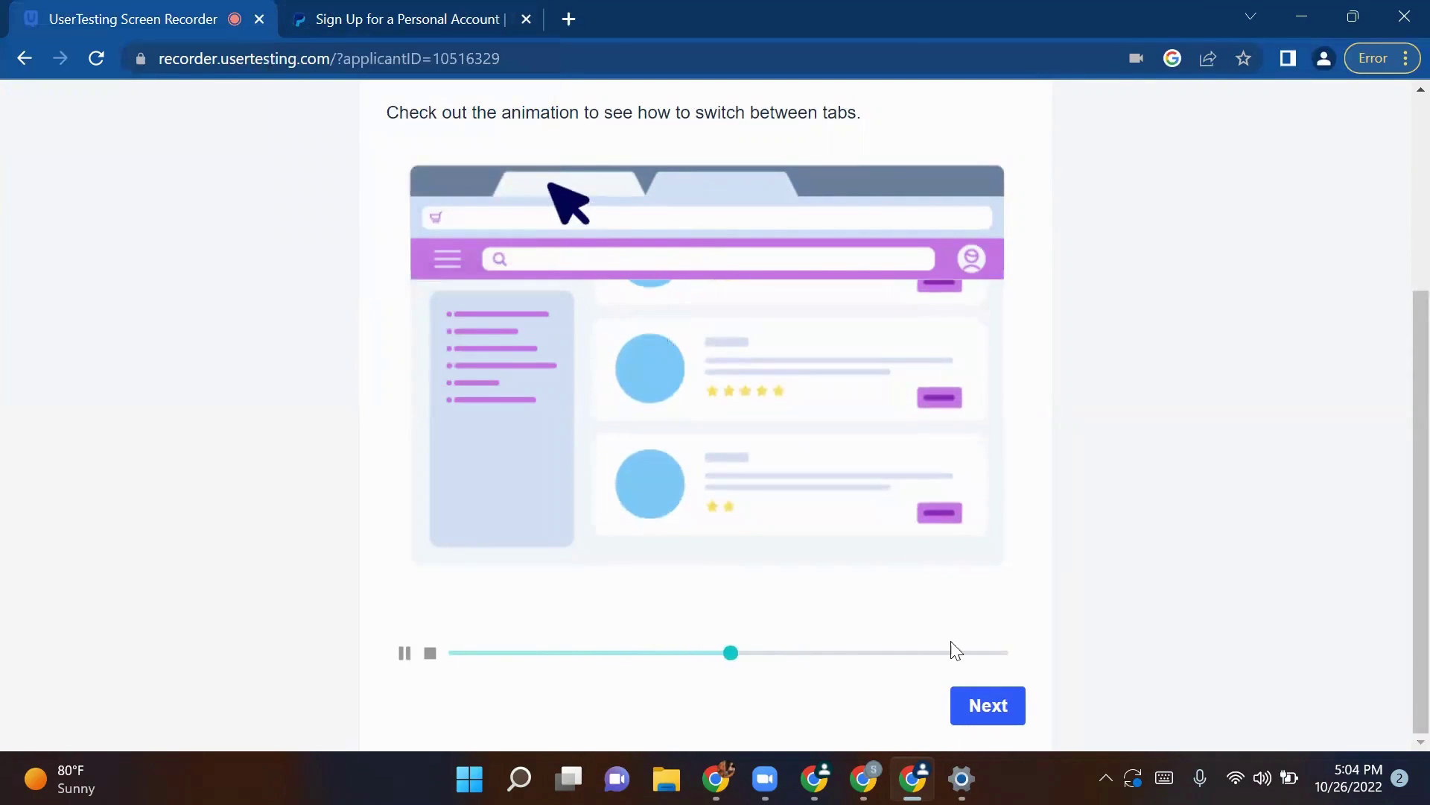
pyautogui.click(994, 701)
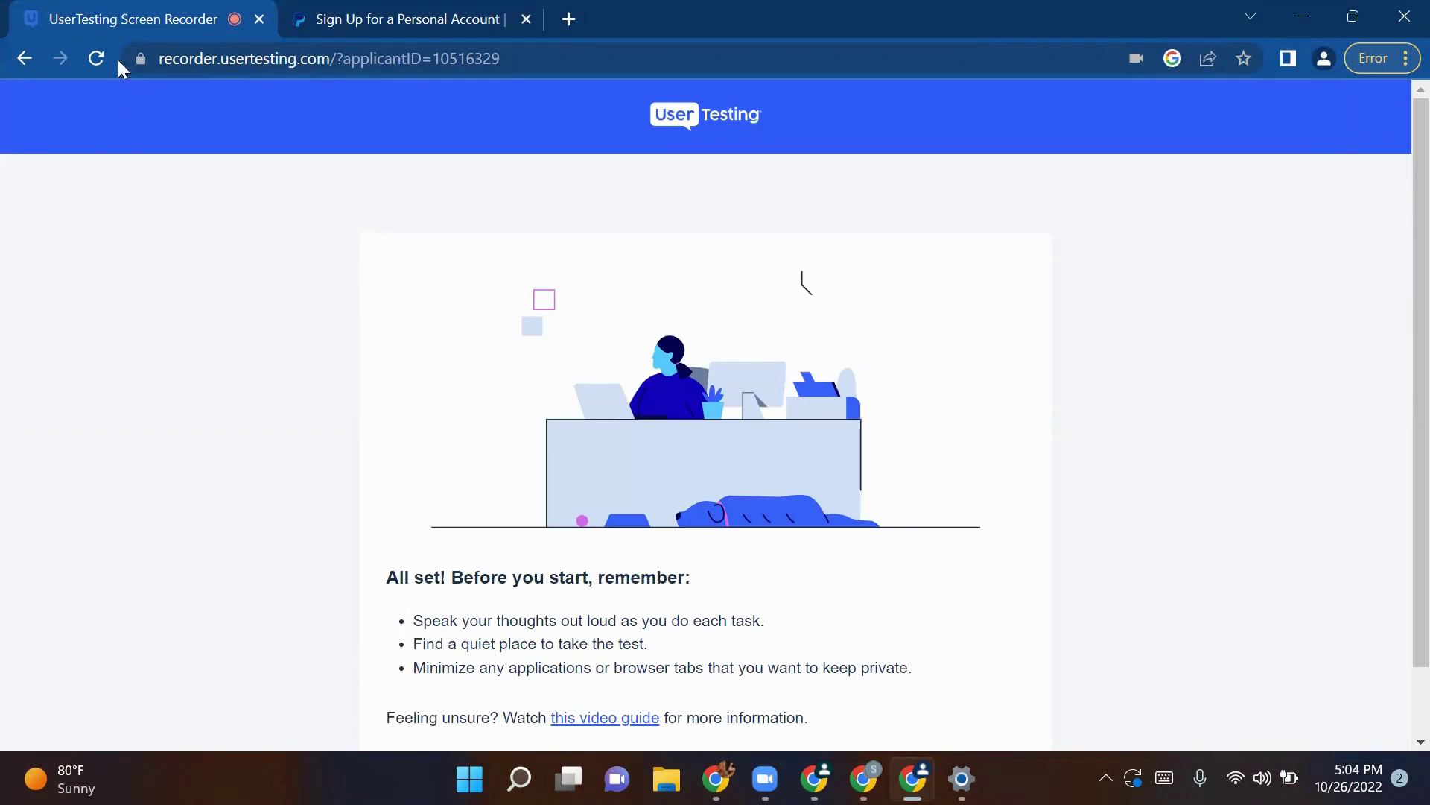
# Step: Read the quiet-place reminder on the All set page and start the practice test recording
pyautogui.scroll(-1, 424, 329)
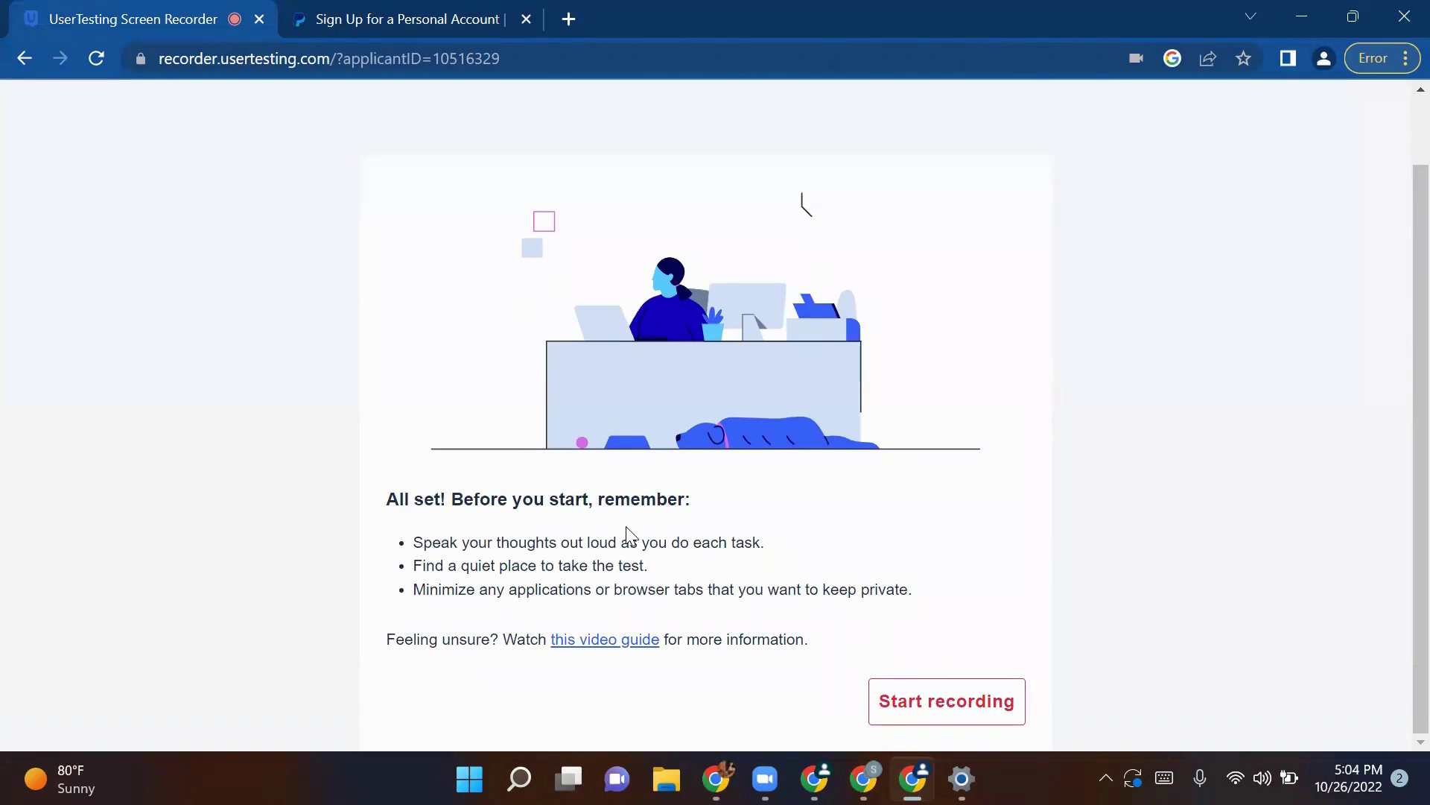
pyautogui.moveTo(675, 570); pyautogui.dragTo(445, 570)
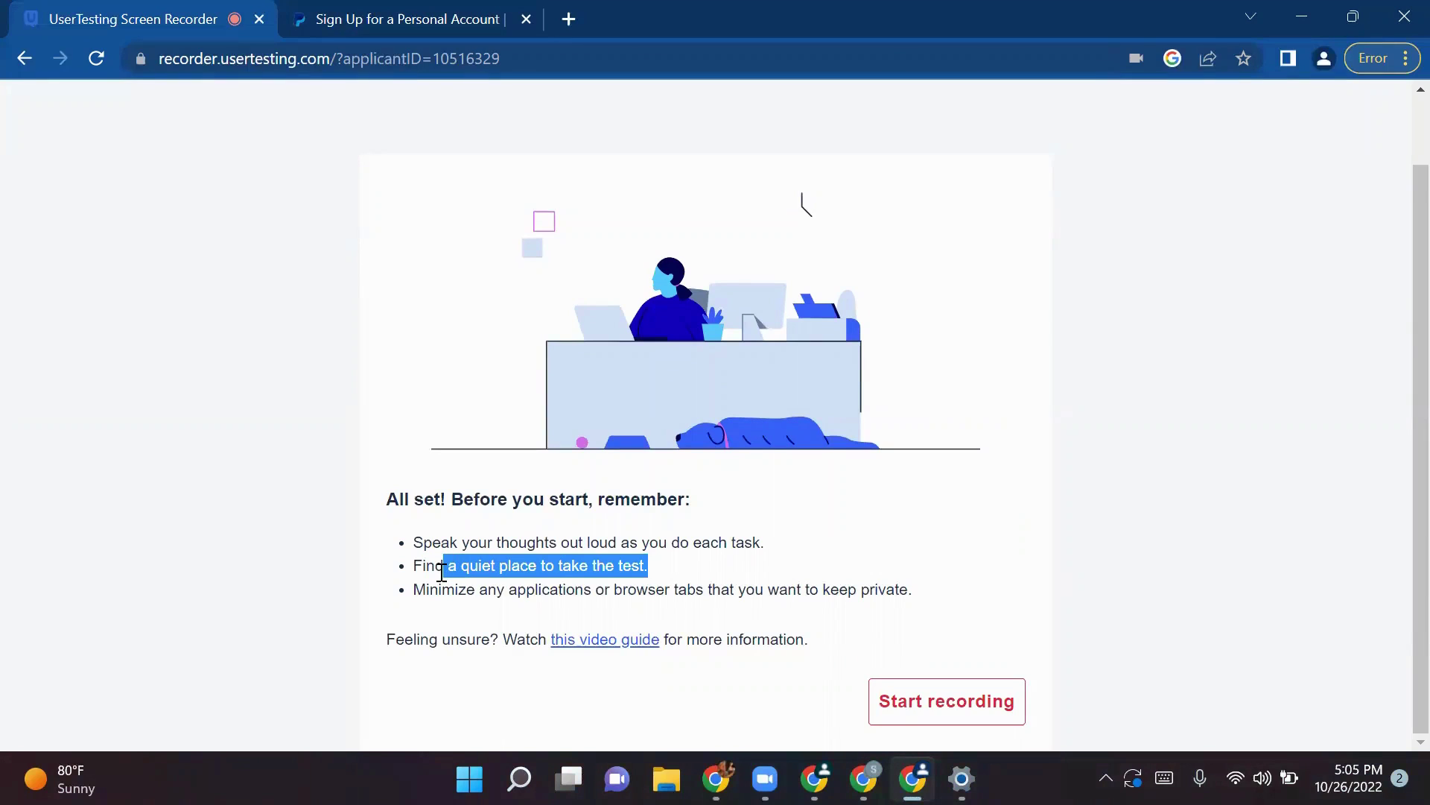
pyautogui.click(905, 707)
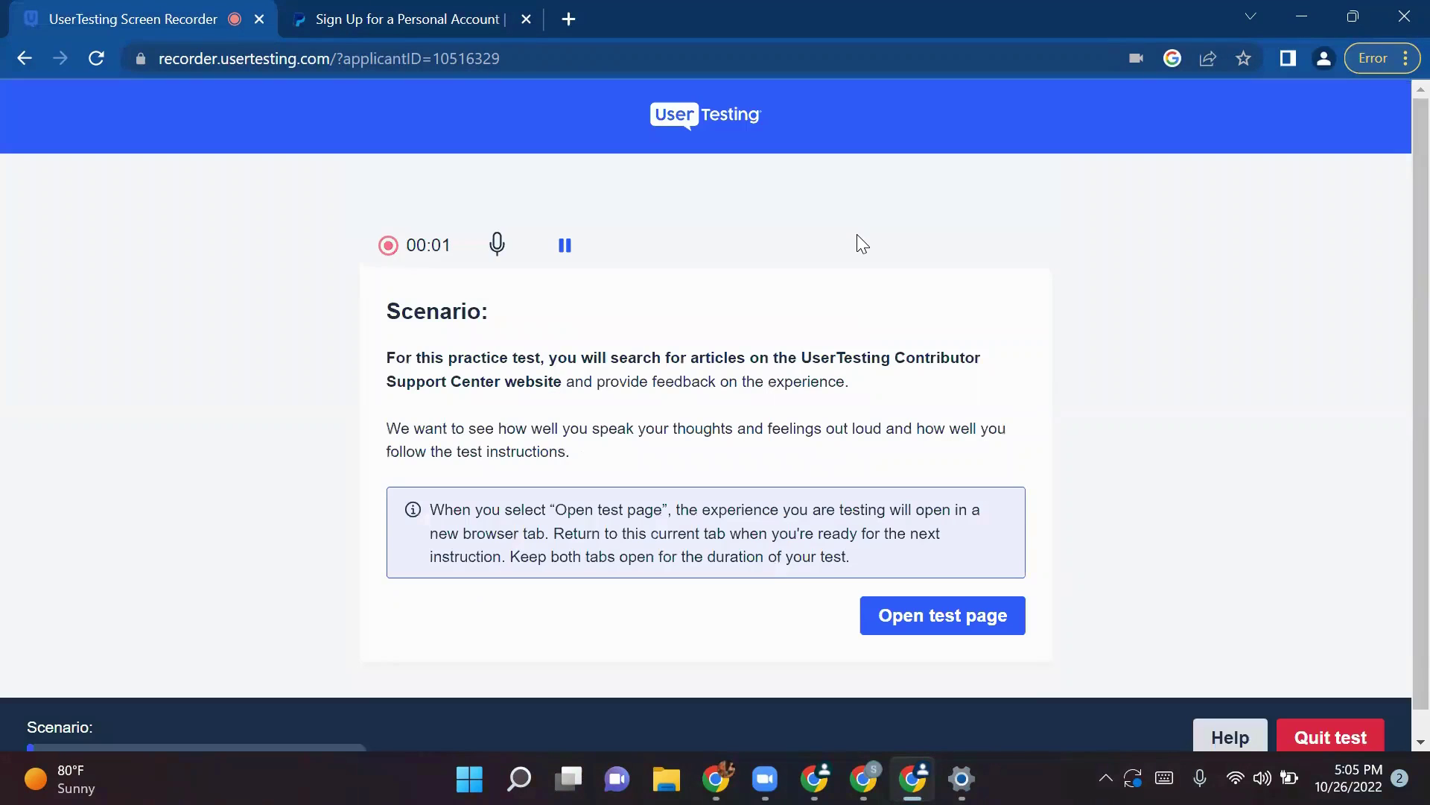
# Step: Read the Contributor Support Center scenario and the note about keeping both tabs open
pyautogui.moveTo(588, 472); pyautogui.dragTo(381, 353)
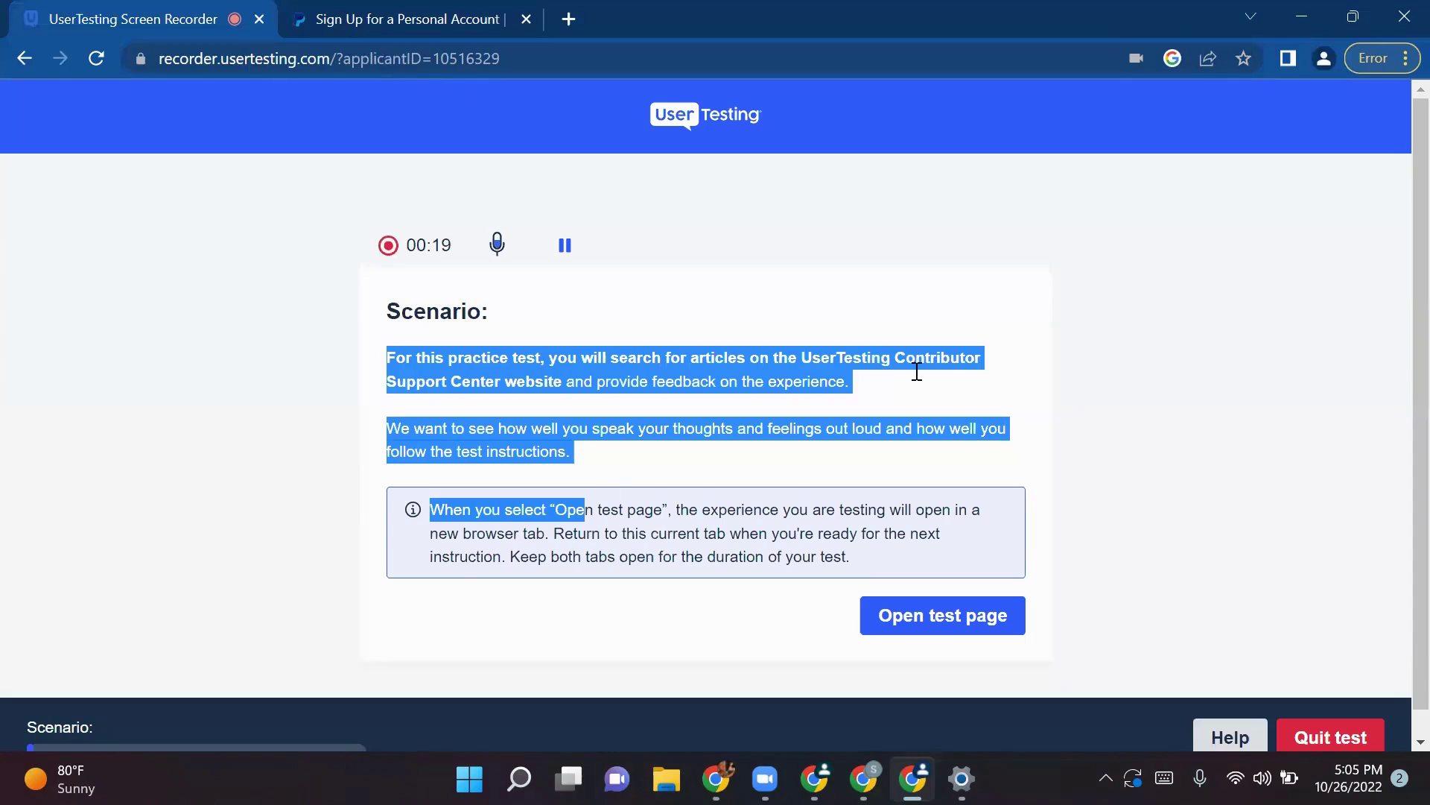
pyautogui.moveTo(851, 562); pyautogui.dragTo(772, 533)
pyautogui.moveTo(543, 453); pyautogui.dragTo(388, 358)
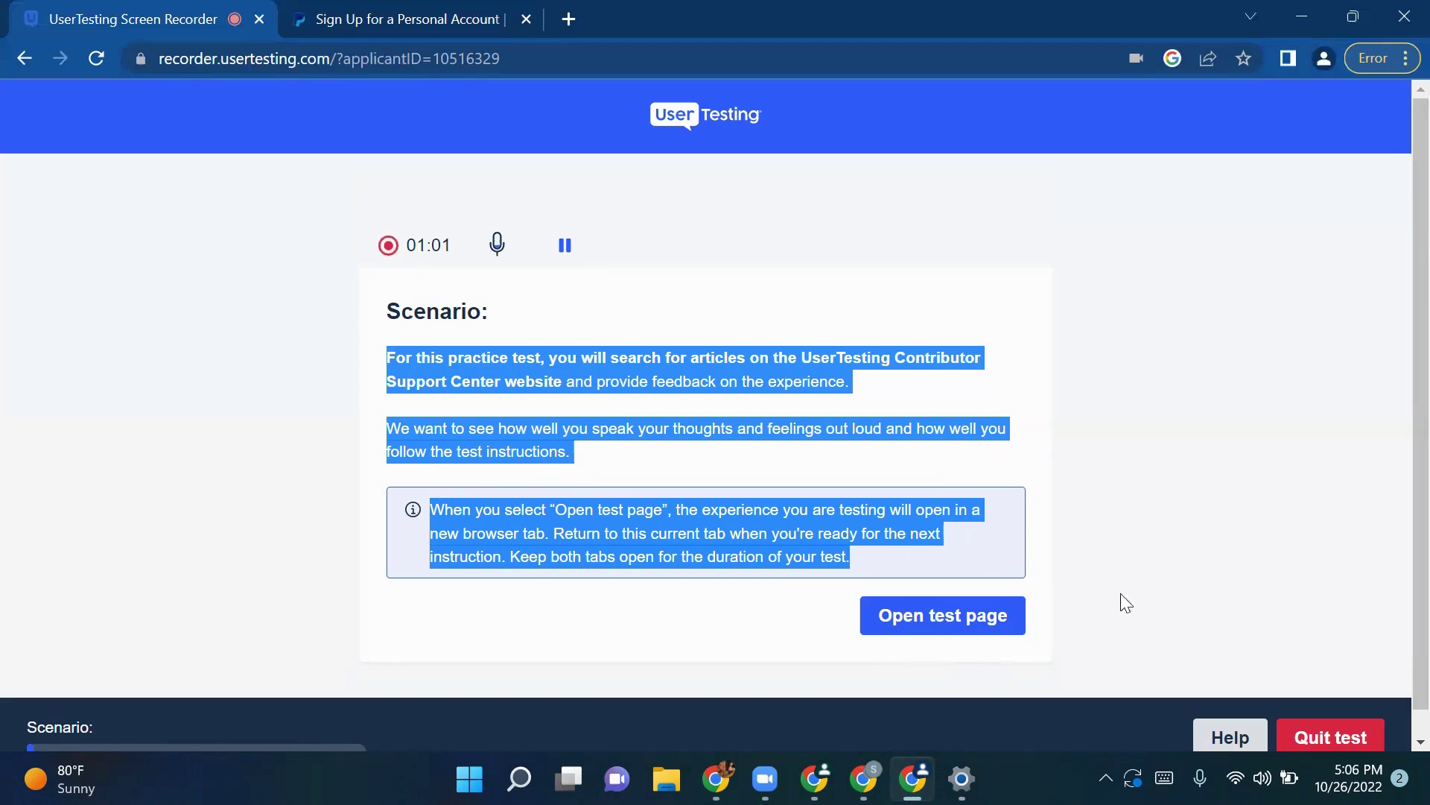
pyautogui.moveTo(846, 557); pyautogui.dragTo(430, 510)
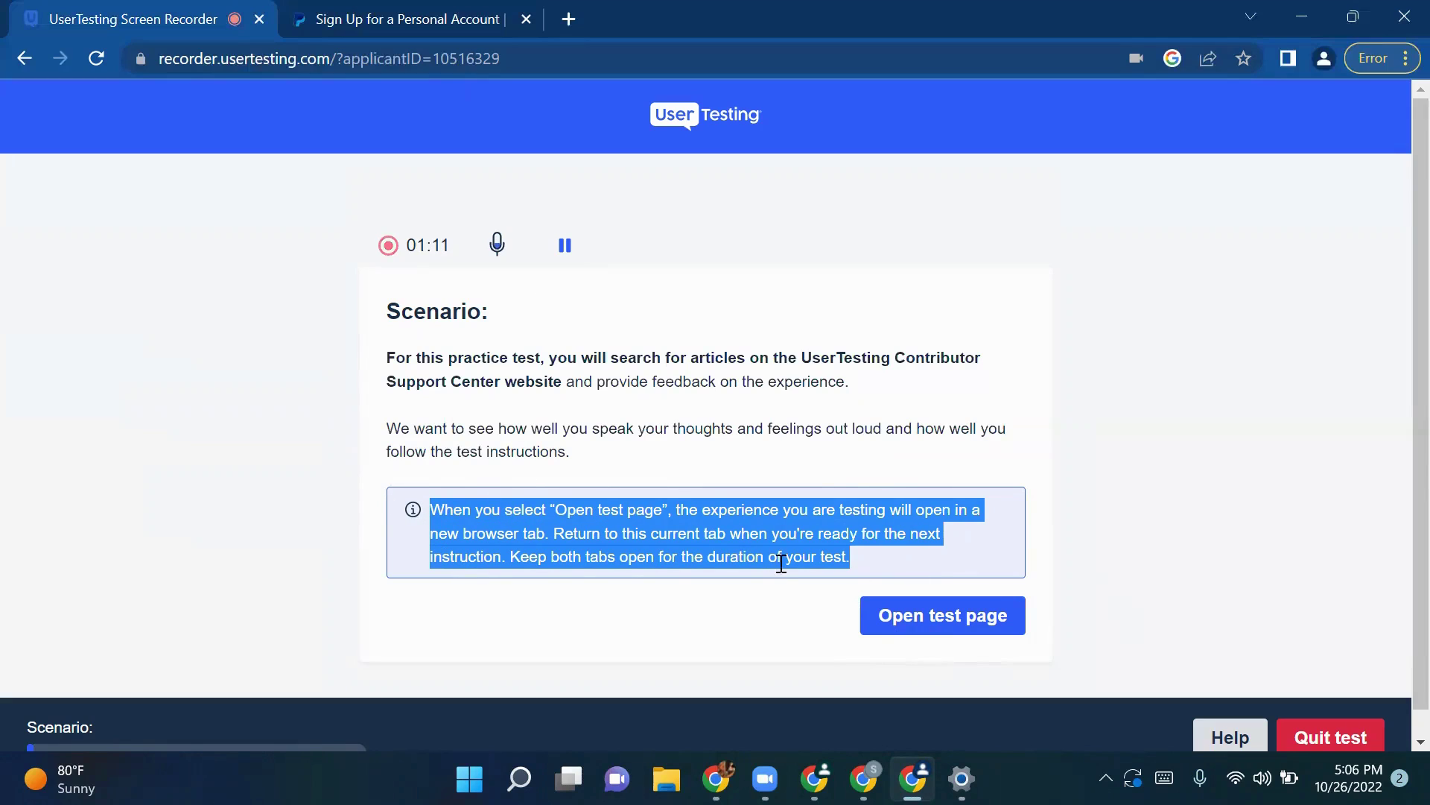
pyautogui.moveTo(876, 547); pyautogui.dragTo(437, 504)
pyautogui.click(763, 529)
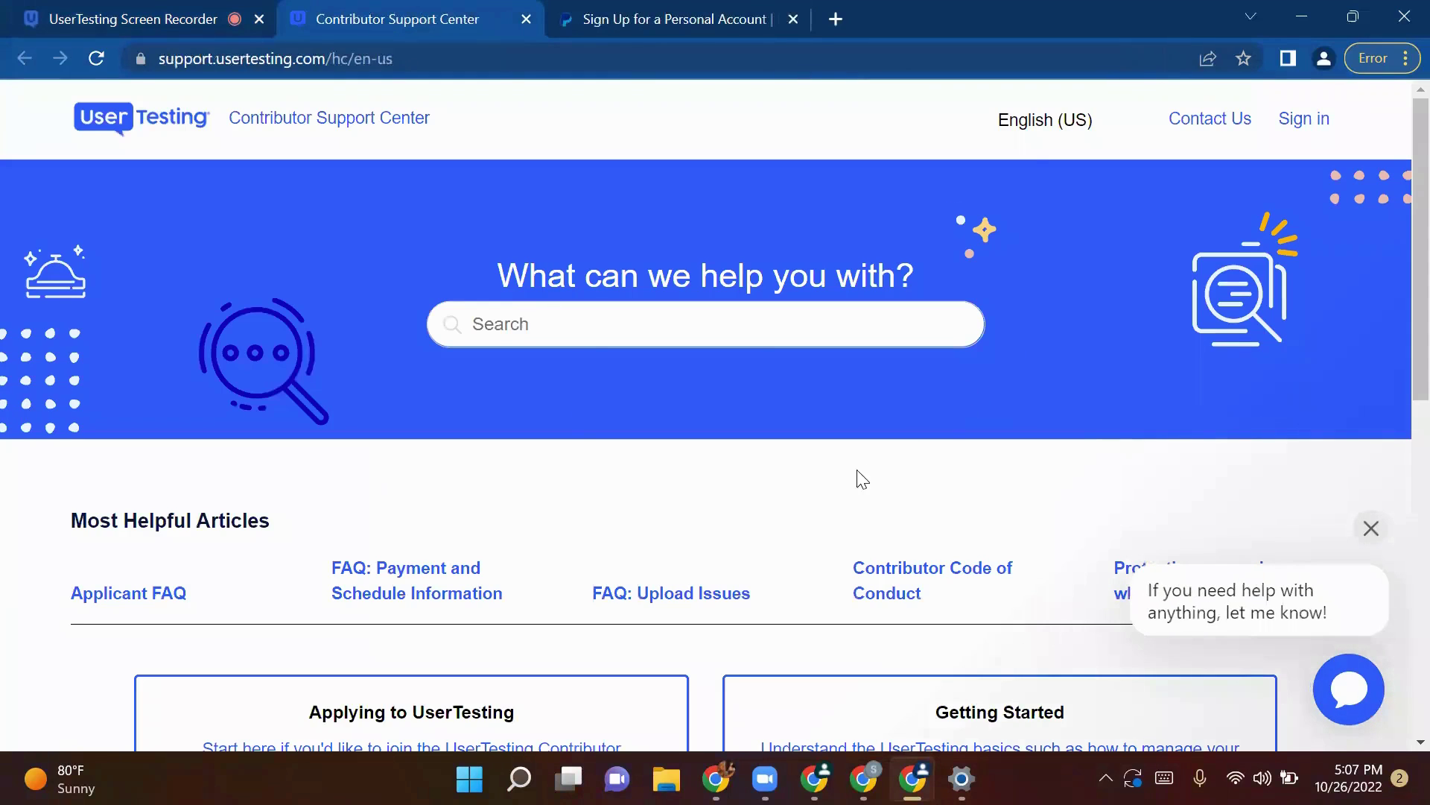
# Step: Return to the Screen Recorder tab to see the Task 1 instructions
pyautogui.click(211, 15)
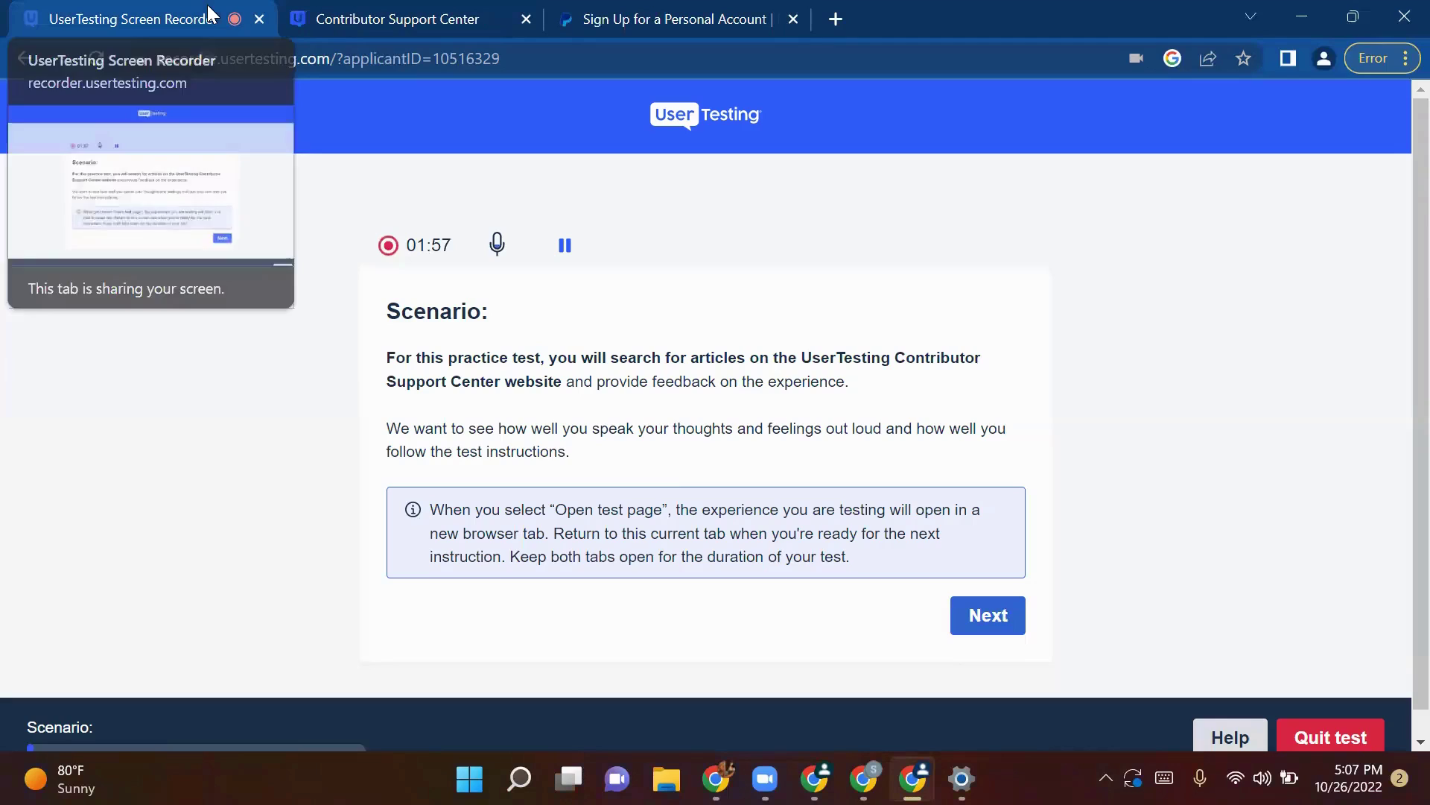
pyautogui.click(975, 618)
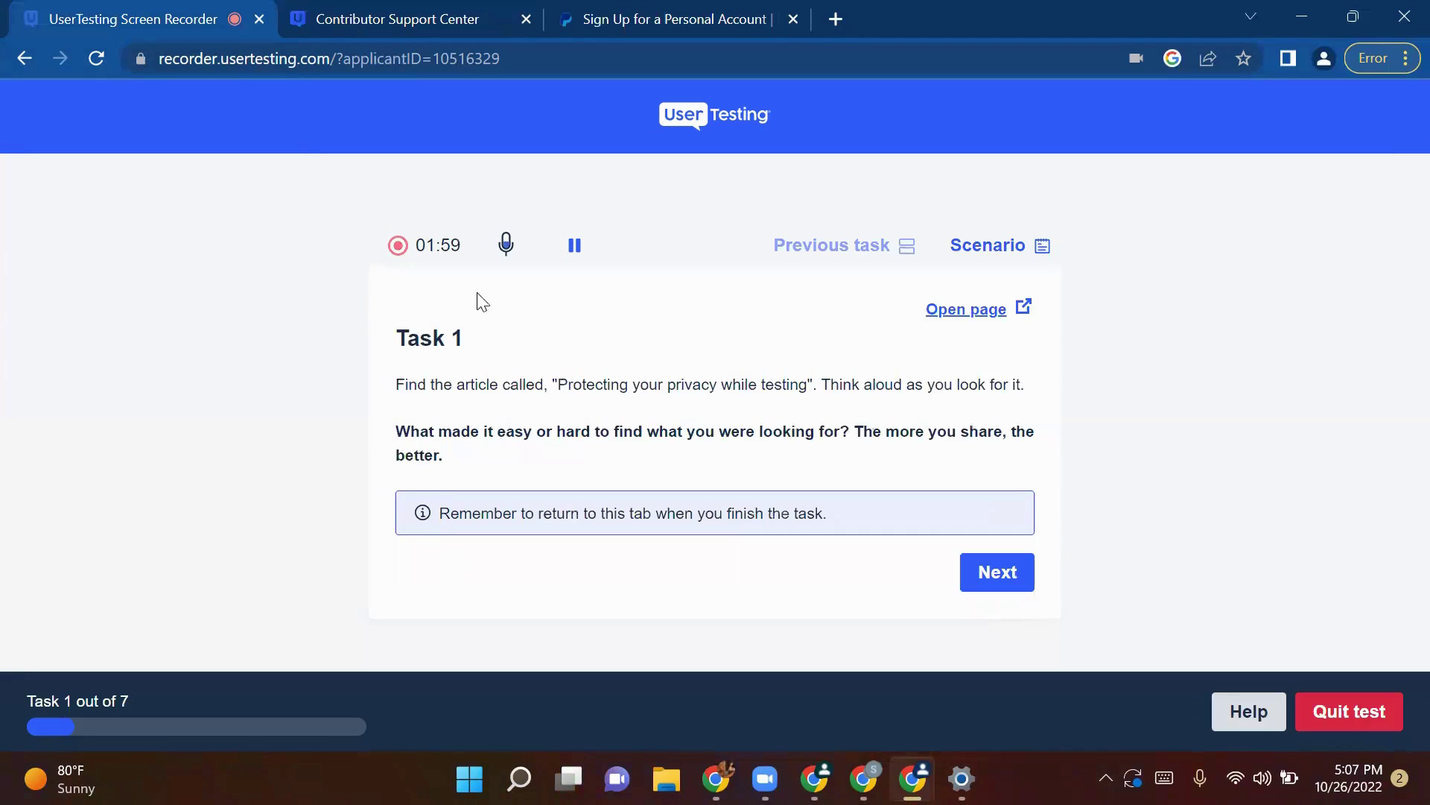
pyautogui.moveTo(481, 347); pyautogui.dragTo(392, 337)
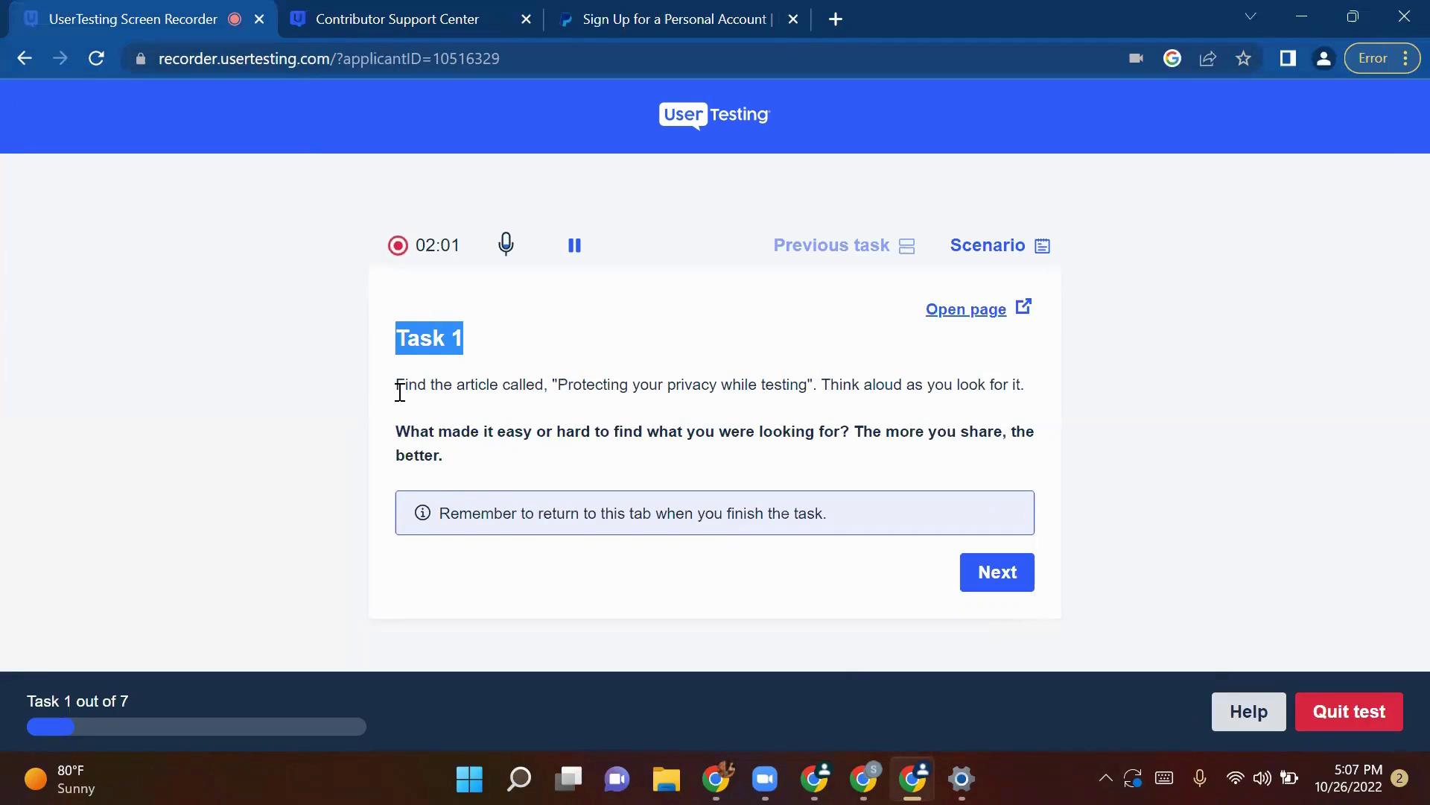
pyautogui.click(421, 14)
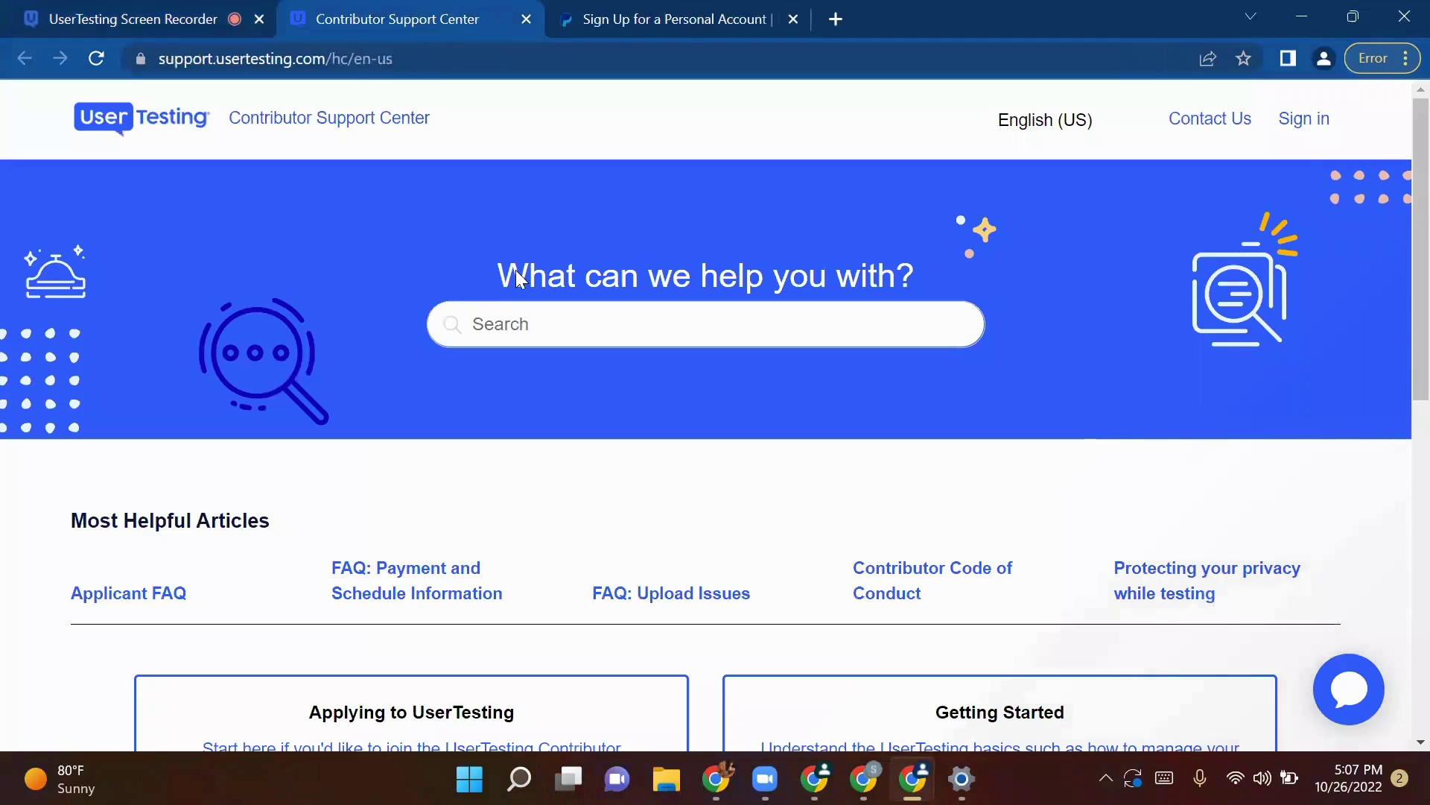
pyautogui.click(39, 11)
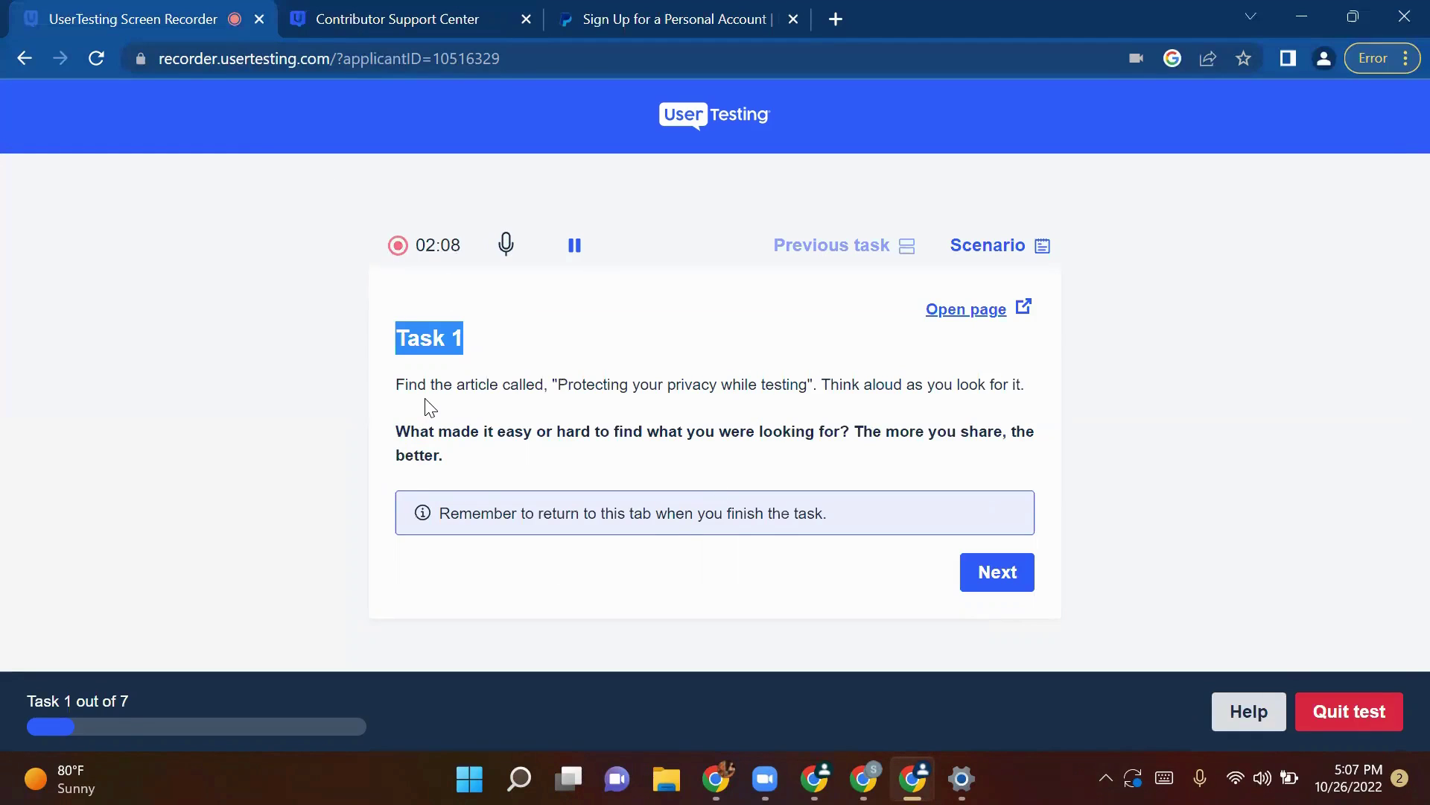
pyautogui.click(441, 10)
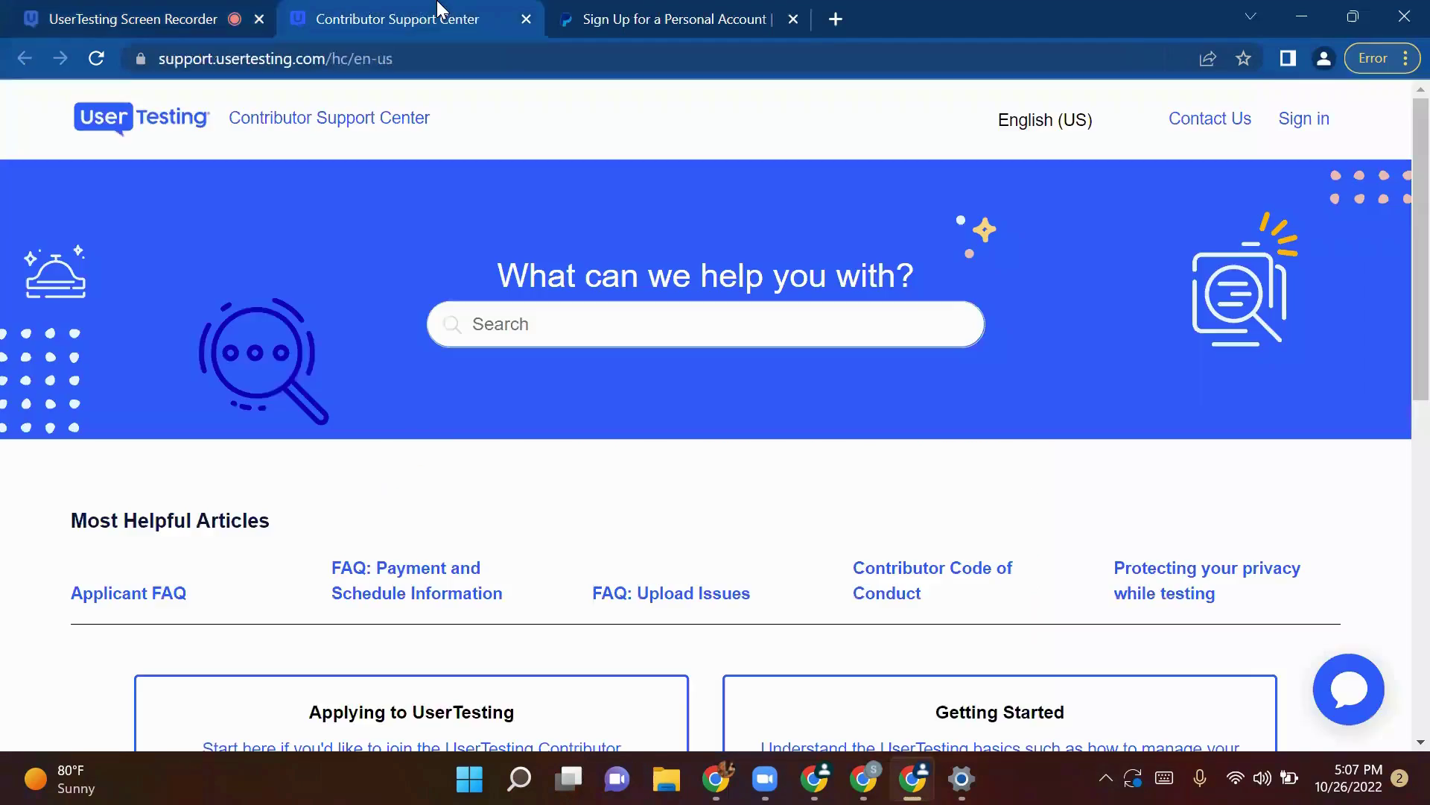
pyautogui.click(166, 10)
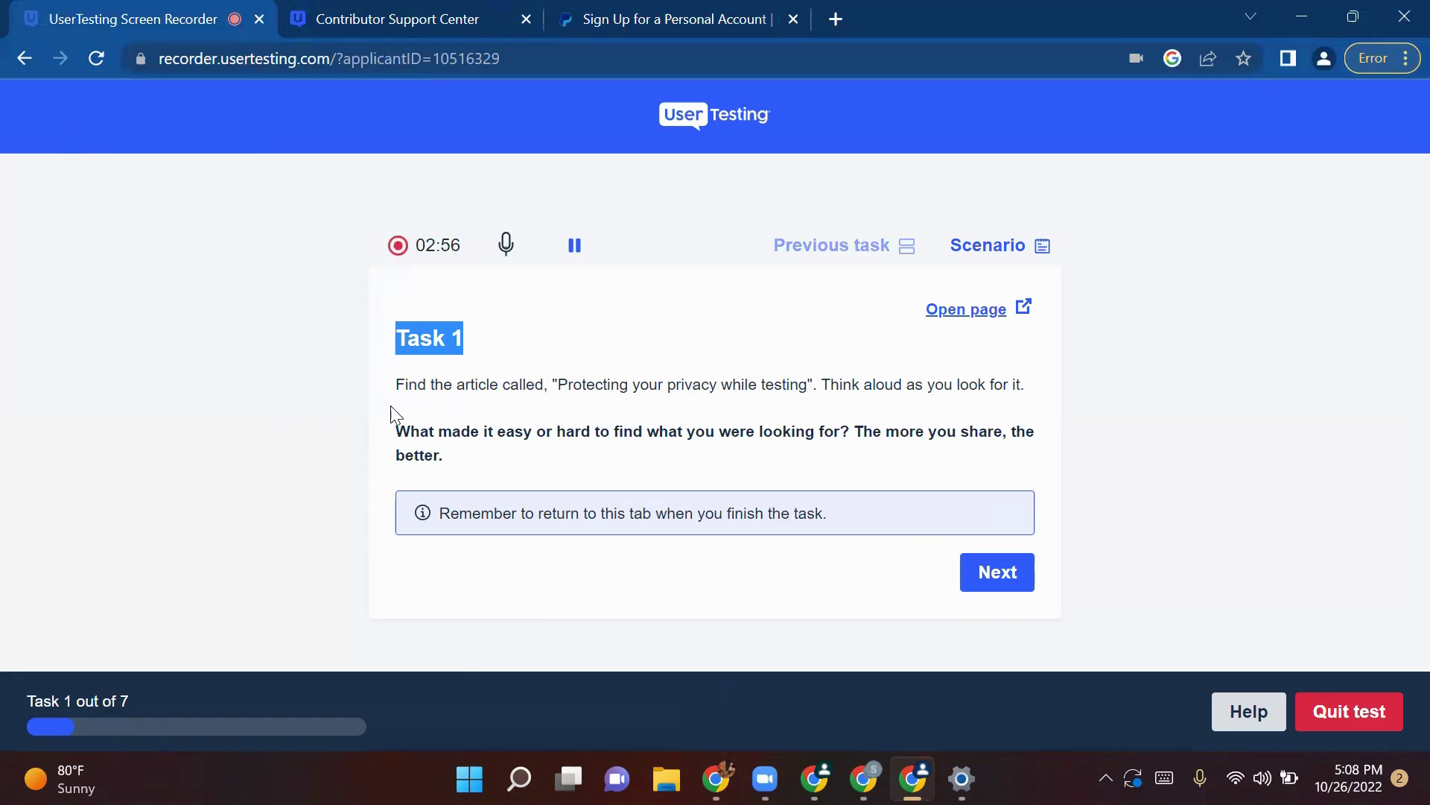
pyautogui.moveTo(396, 385); pyautogui.dragTo(1081, 383)
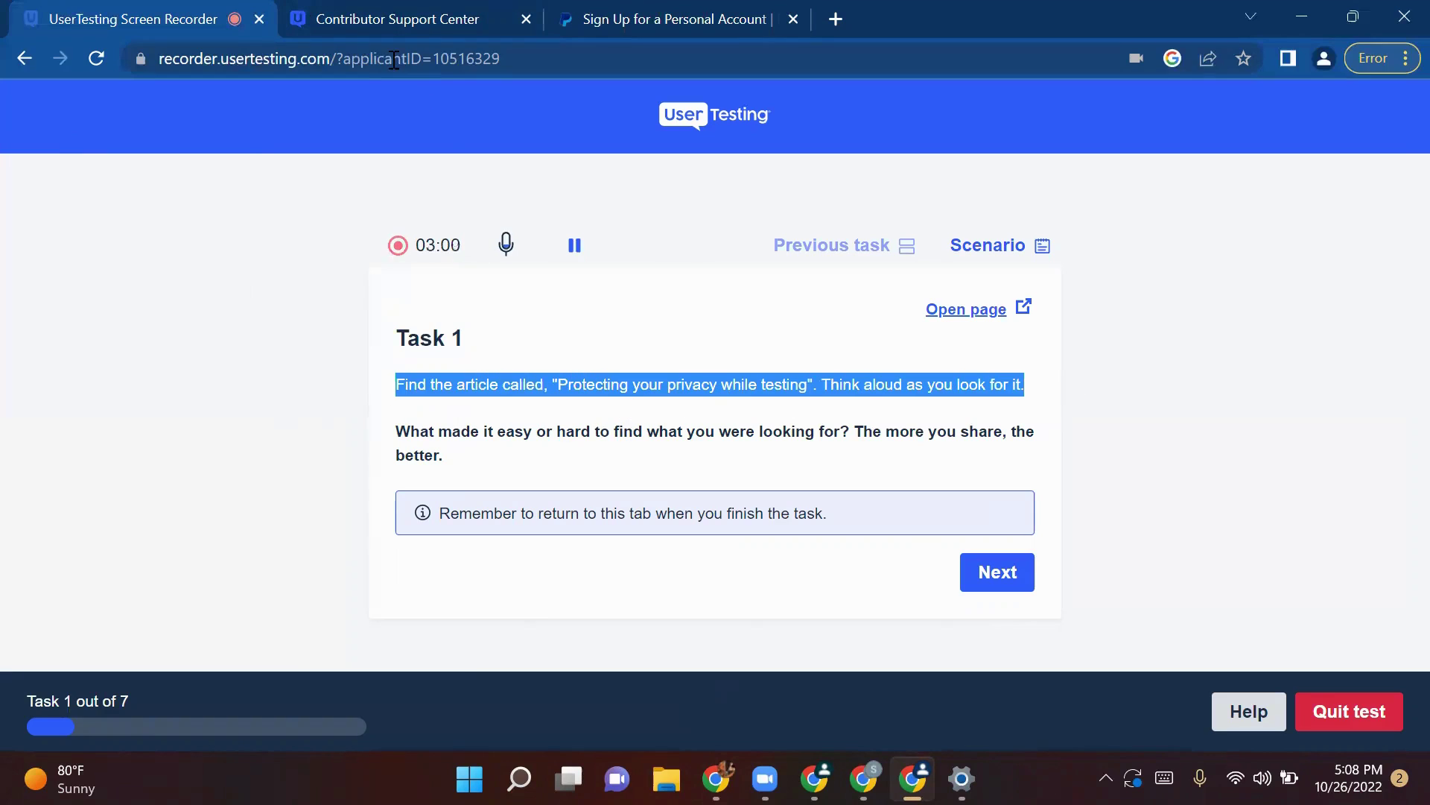
pyautogui.click(377, 15)
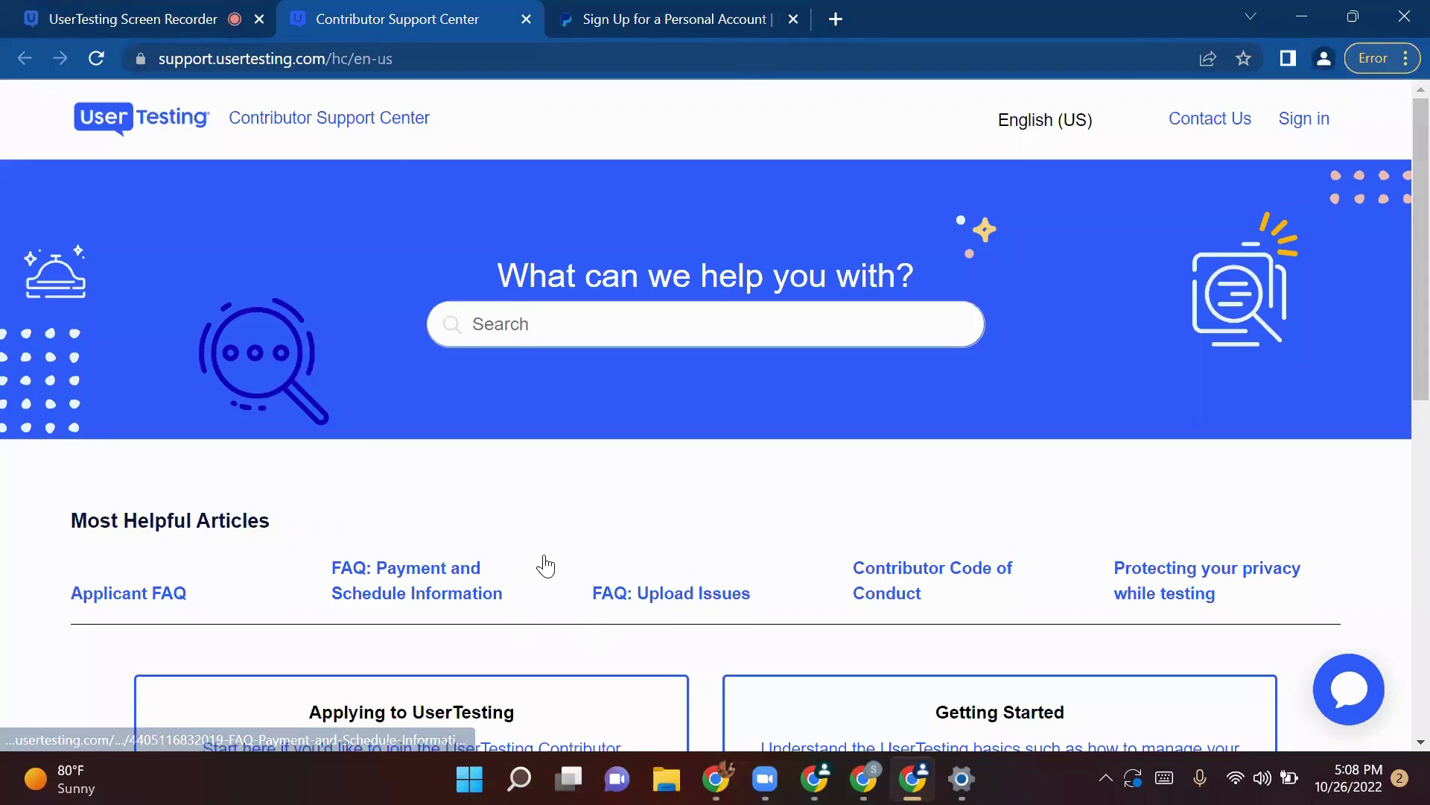
pyautogui.scroll(-2, 578, 579)
pyautogui.scroll(-4, 577, 579)
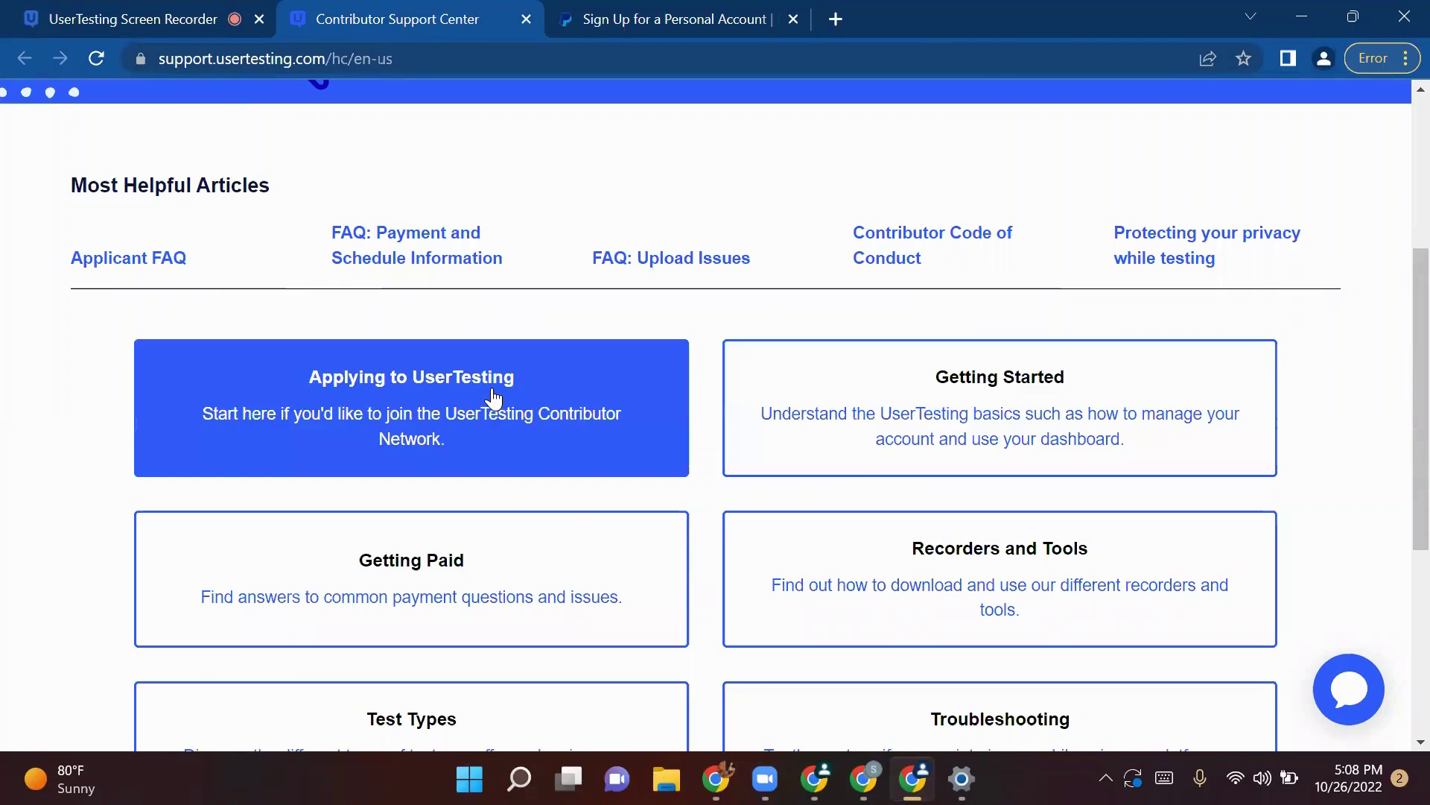
pyautogui.scroll(5, 301, 397)
pyautogui.scroll(-3, 626, 421)
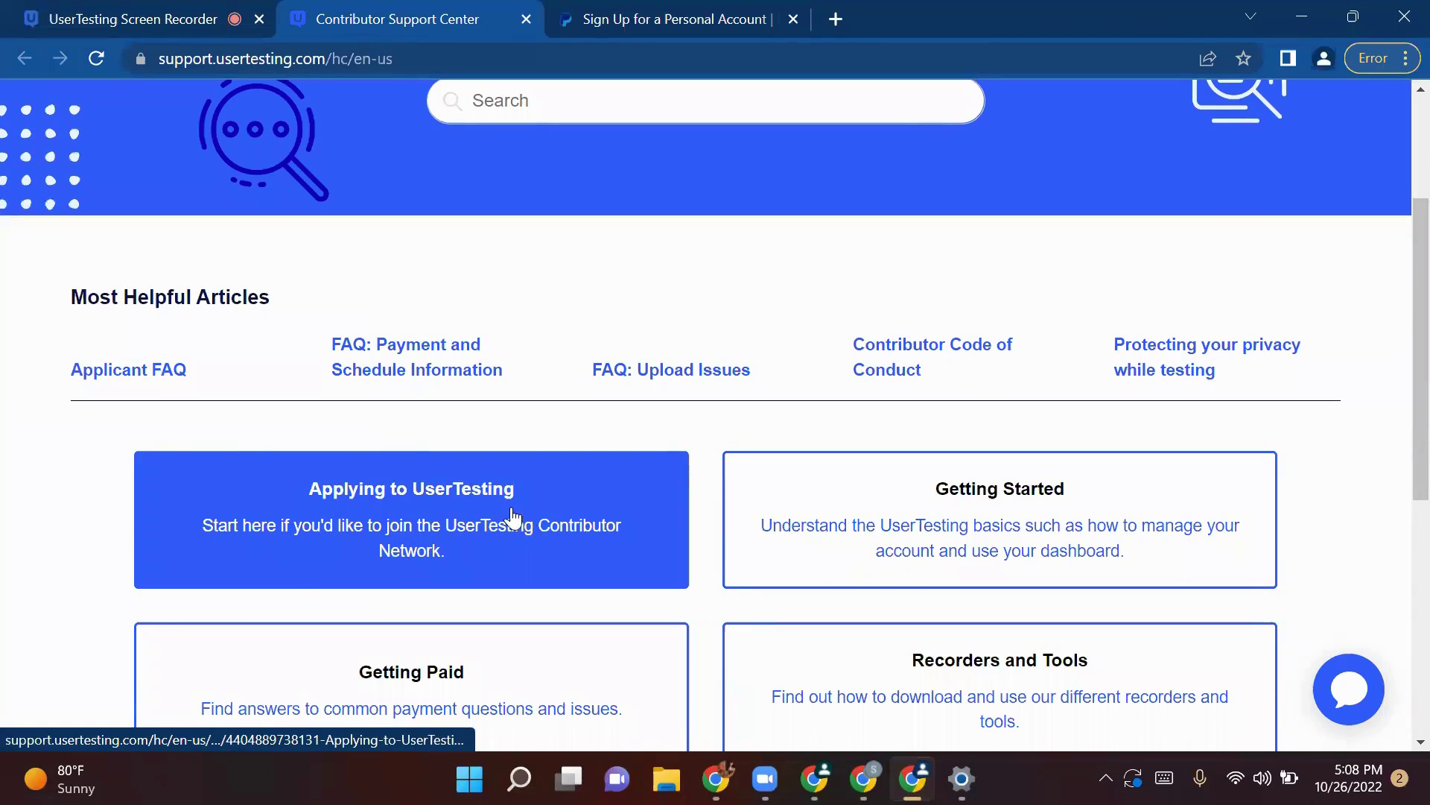
pyautogui.scroll(-2, 986, 387)
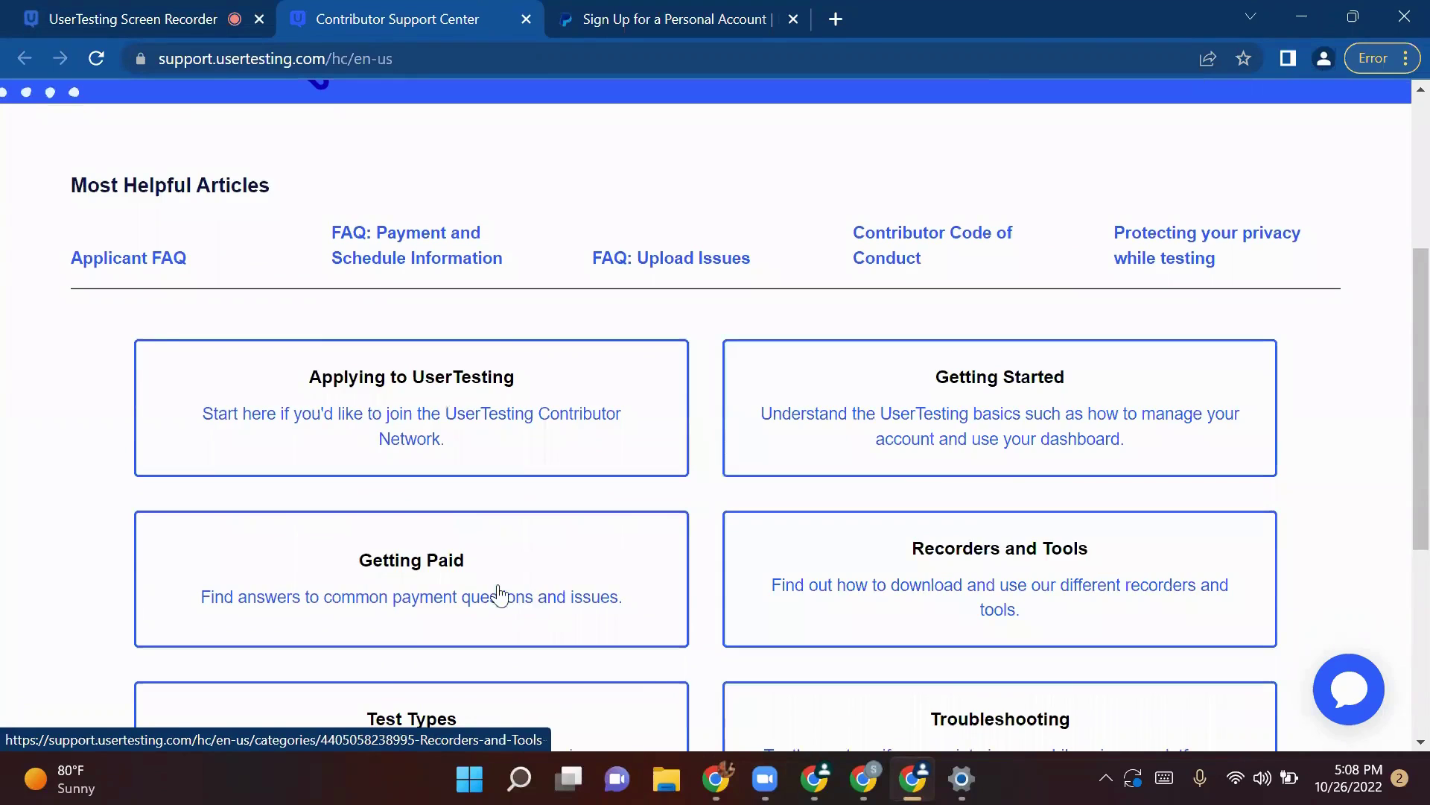
pyautogui.scroll(-3, 676, 557)
pyautogui.scroll(-3, 678, 566)
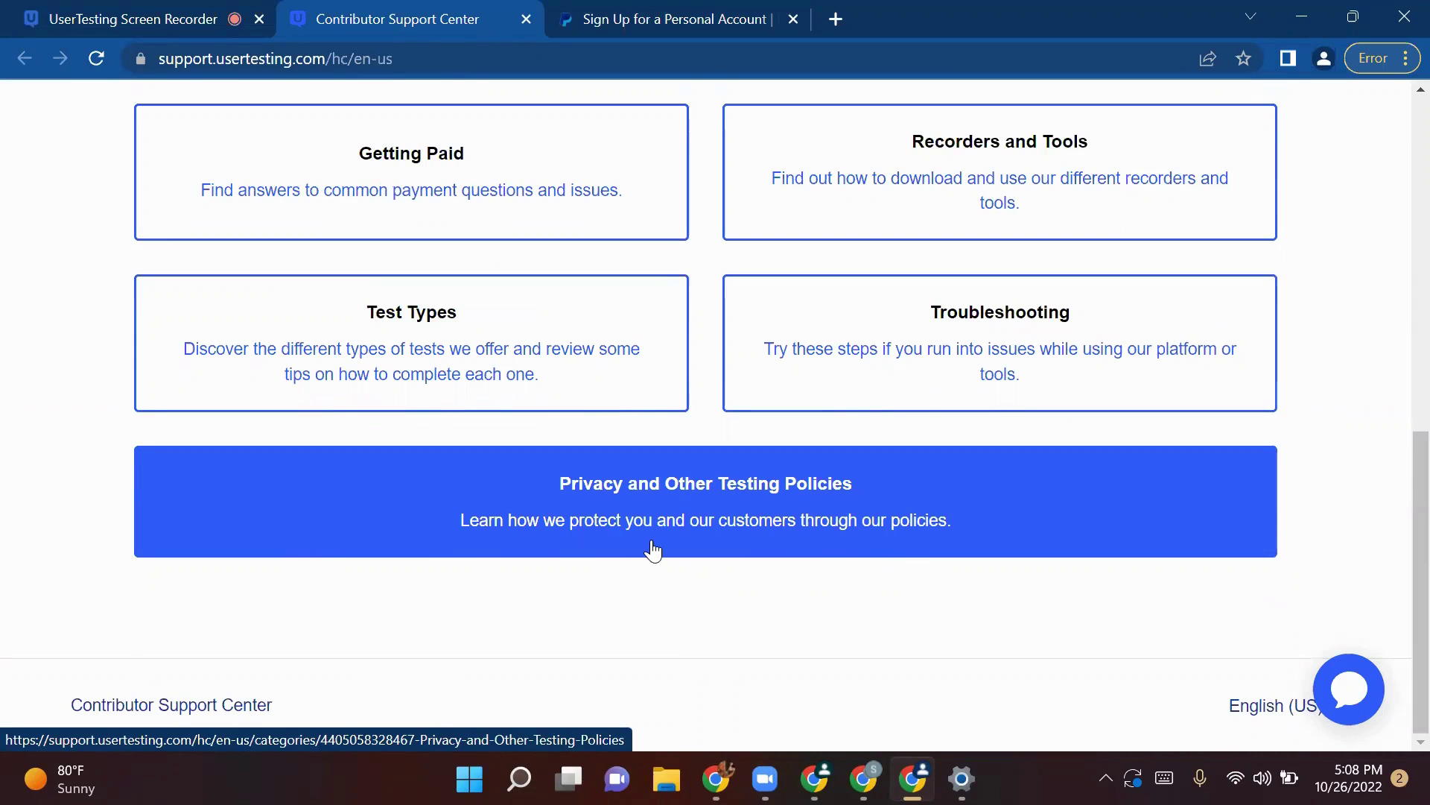
pyautogui.click(112, 15)
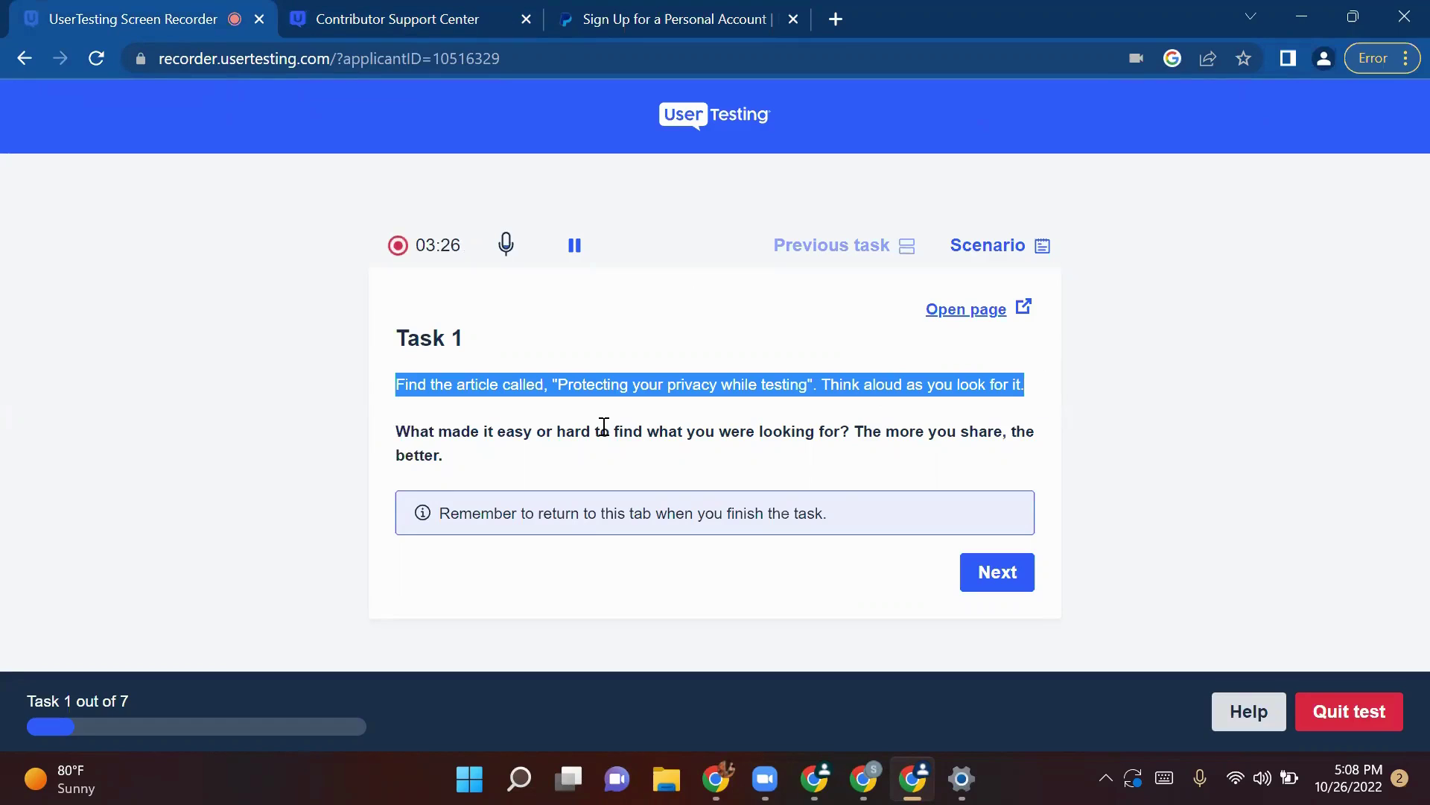
pyautogui.click(336, 19)
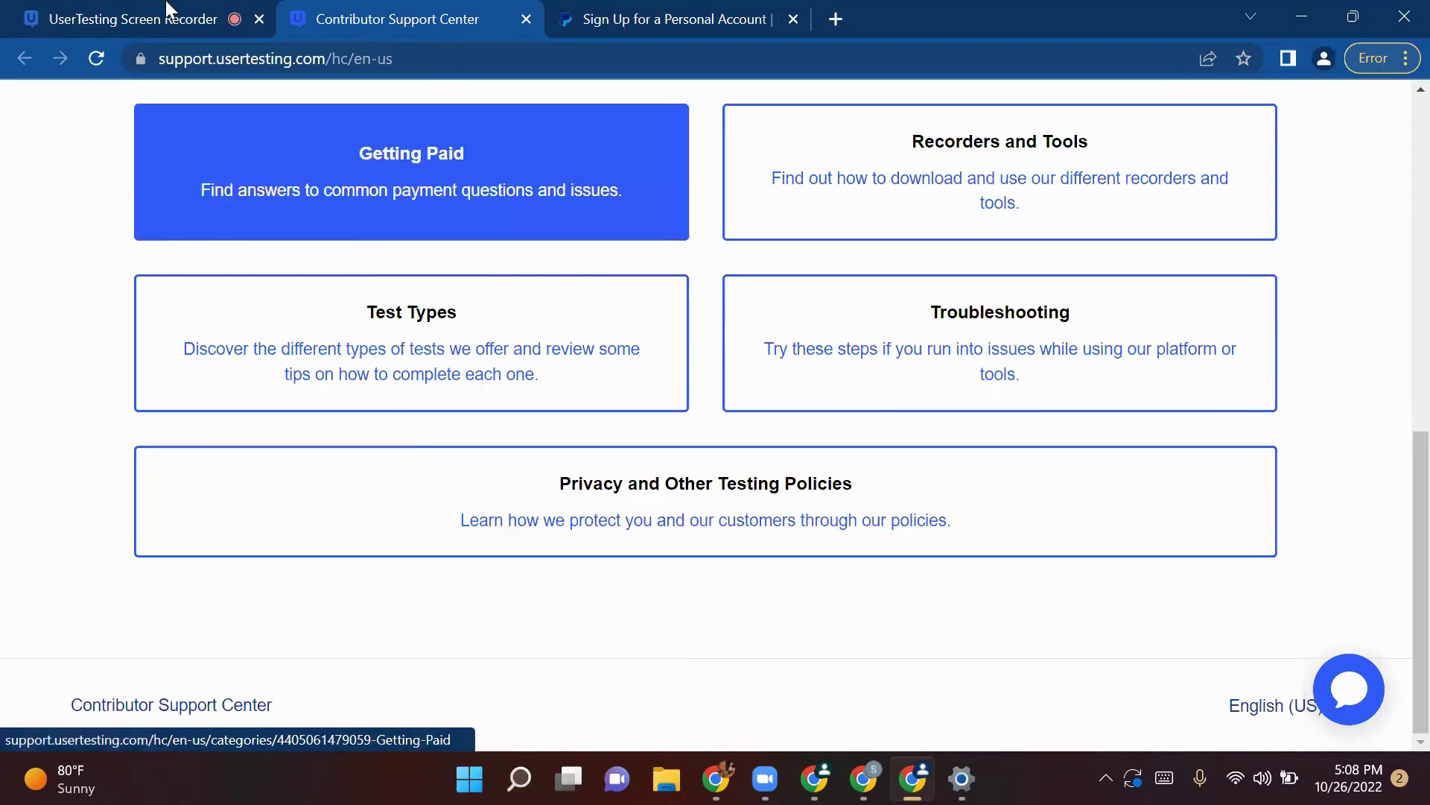
pyautogui.click(164, 18)
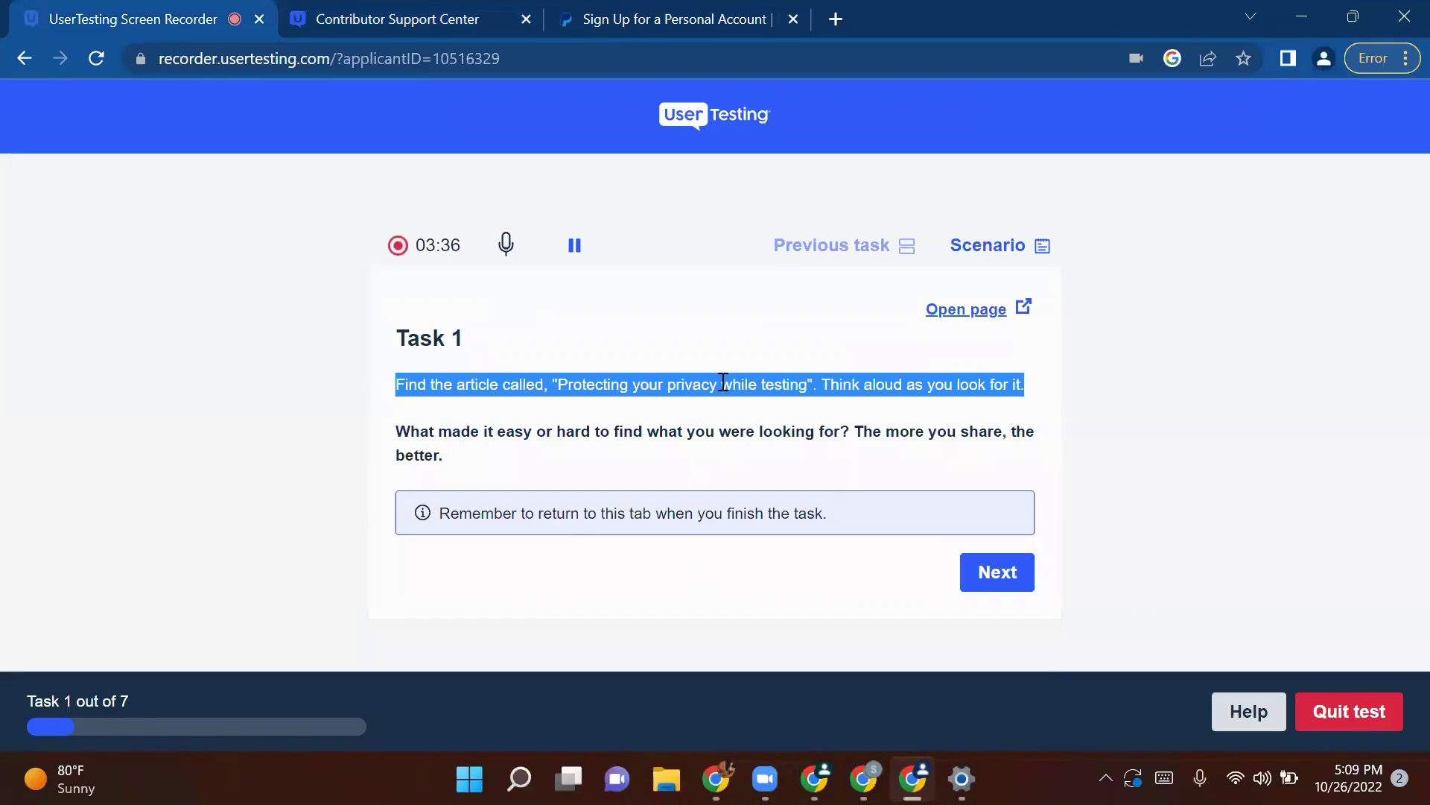
pyautogui.click(521, 385)
pyautogui.moveTo(561, 385); pyautogui.dragTo(822, 385)
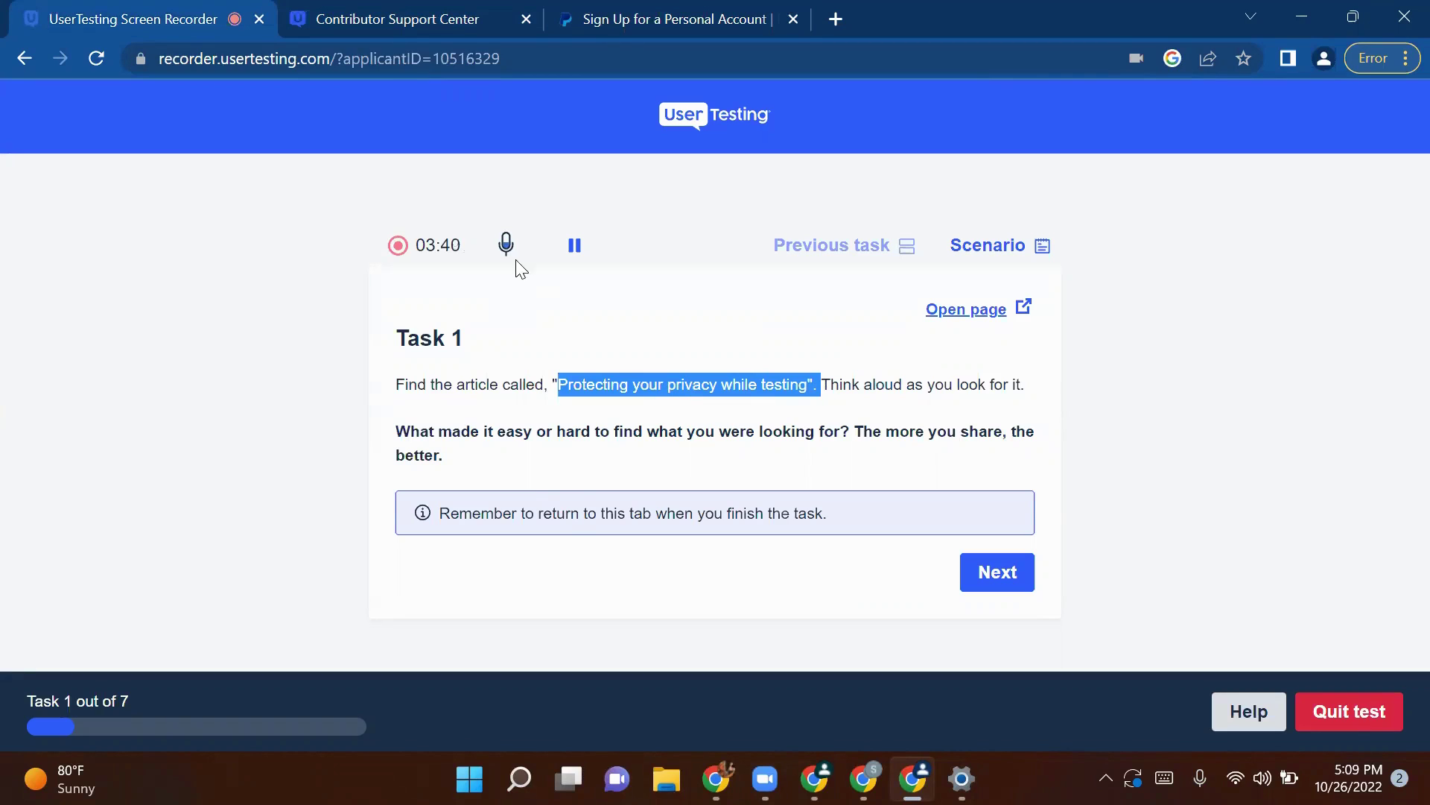
# Step: Advance from Task 1 to Task 2 in the recorder and read its reading instruction
pyautogui.click(400, 18)
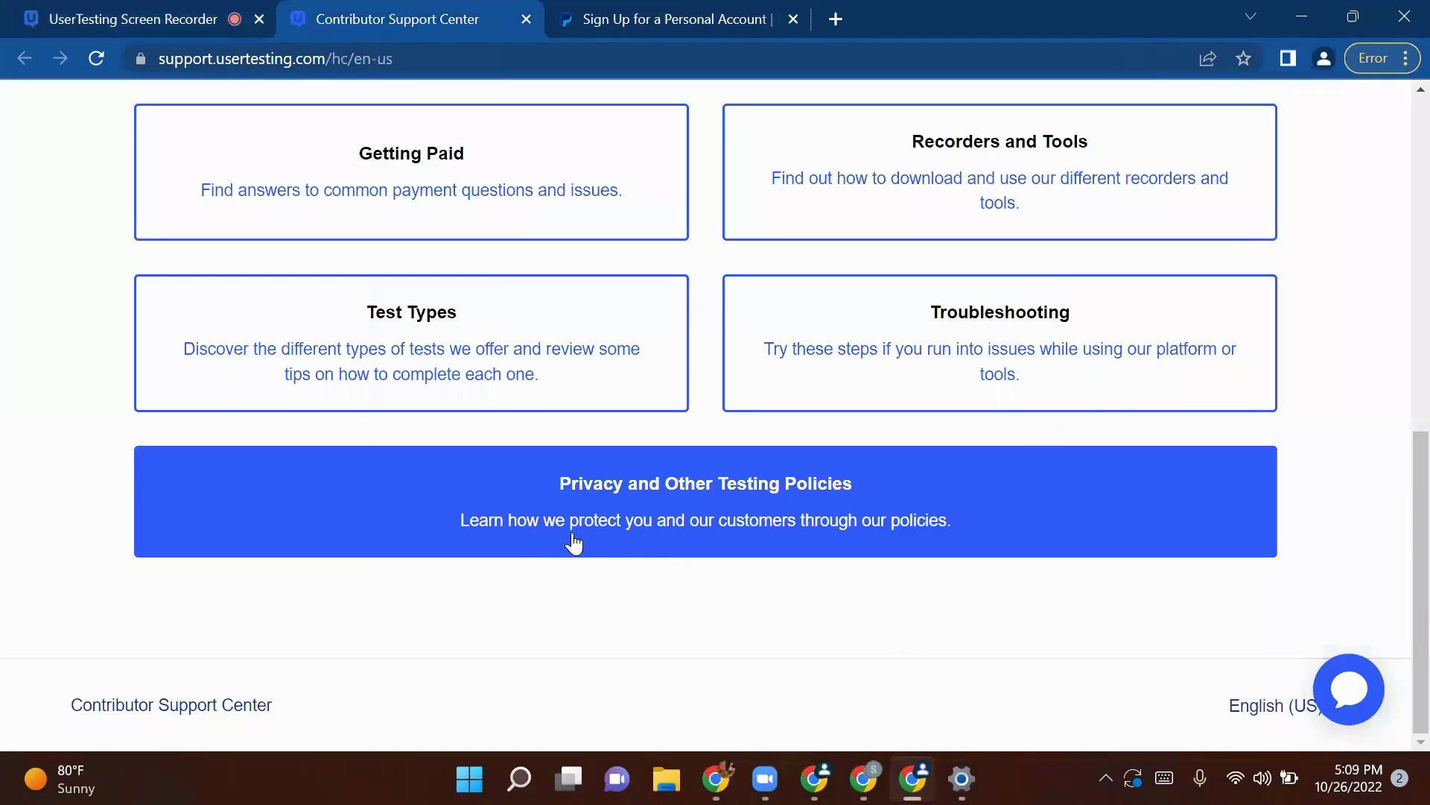
pyautogui.click(205, 15)
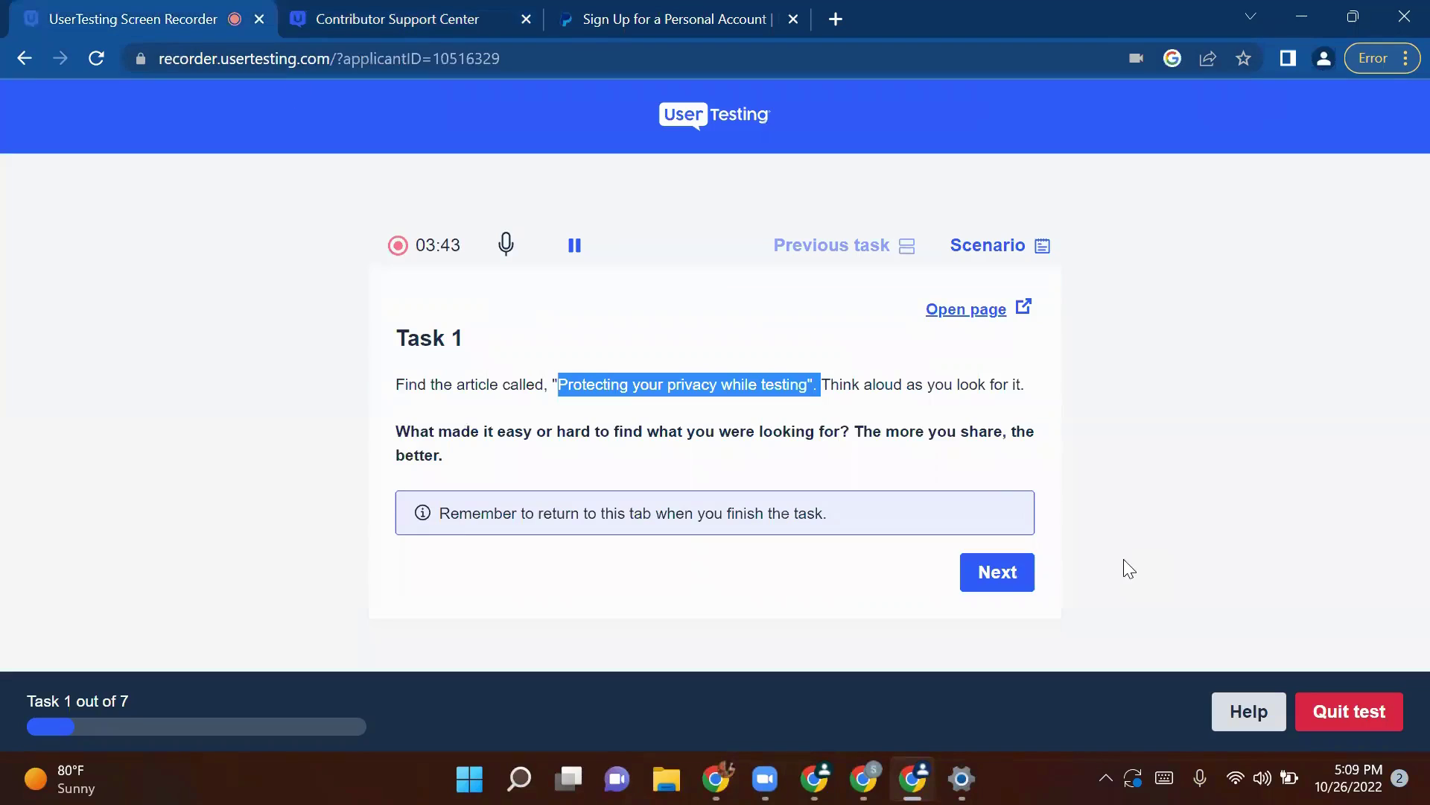
pyautogui.click(983, 584)
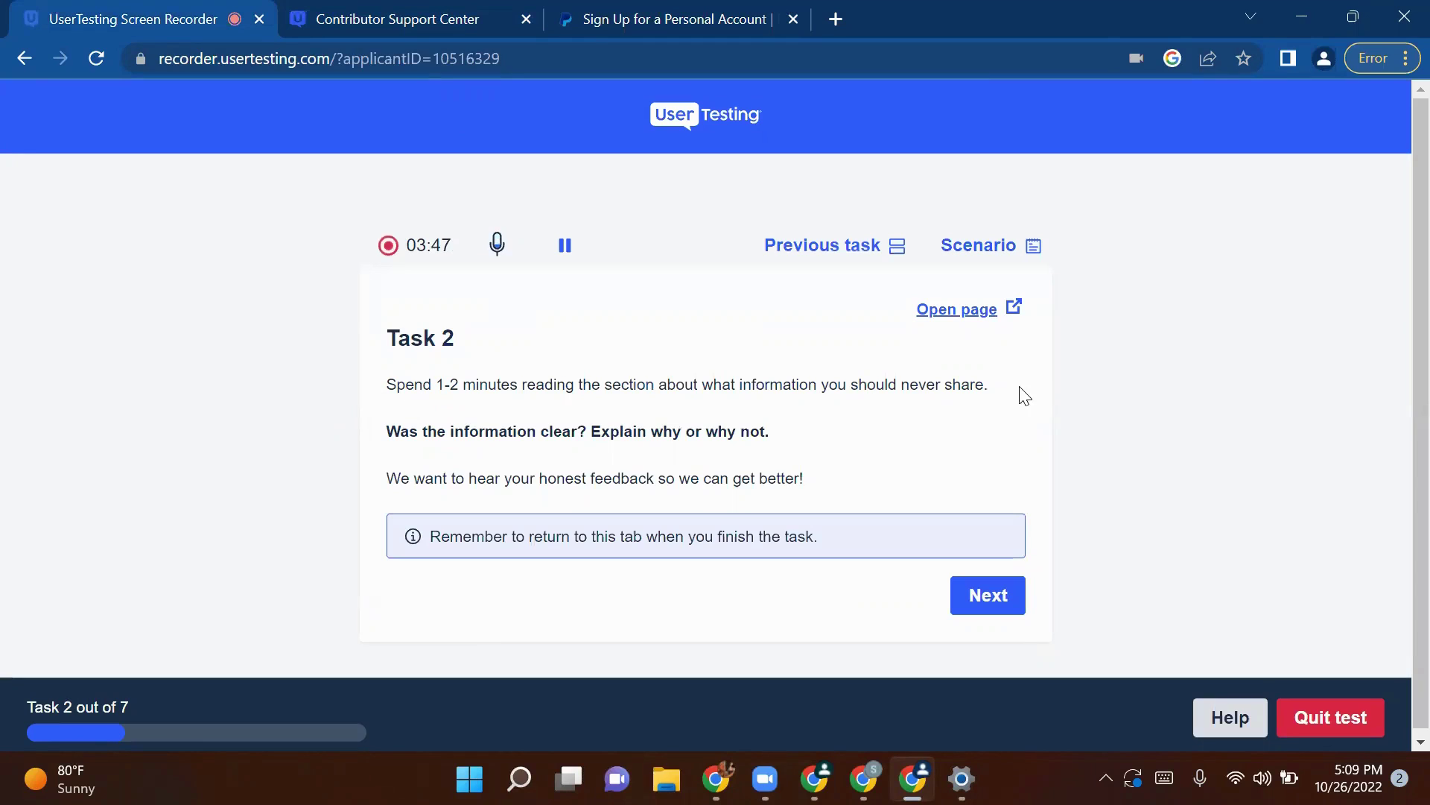
pyautogui.moveTo(1021, 396); pyautogui.dragTo(384, 359)
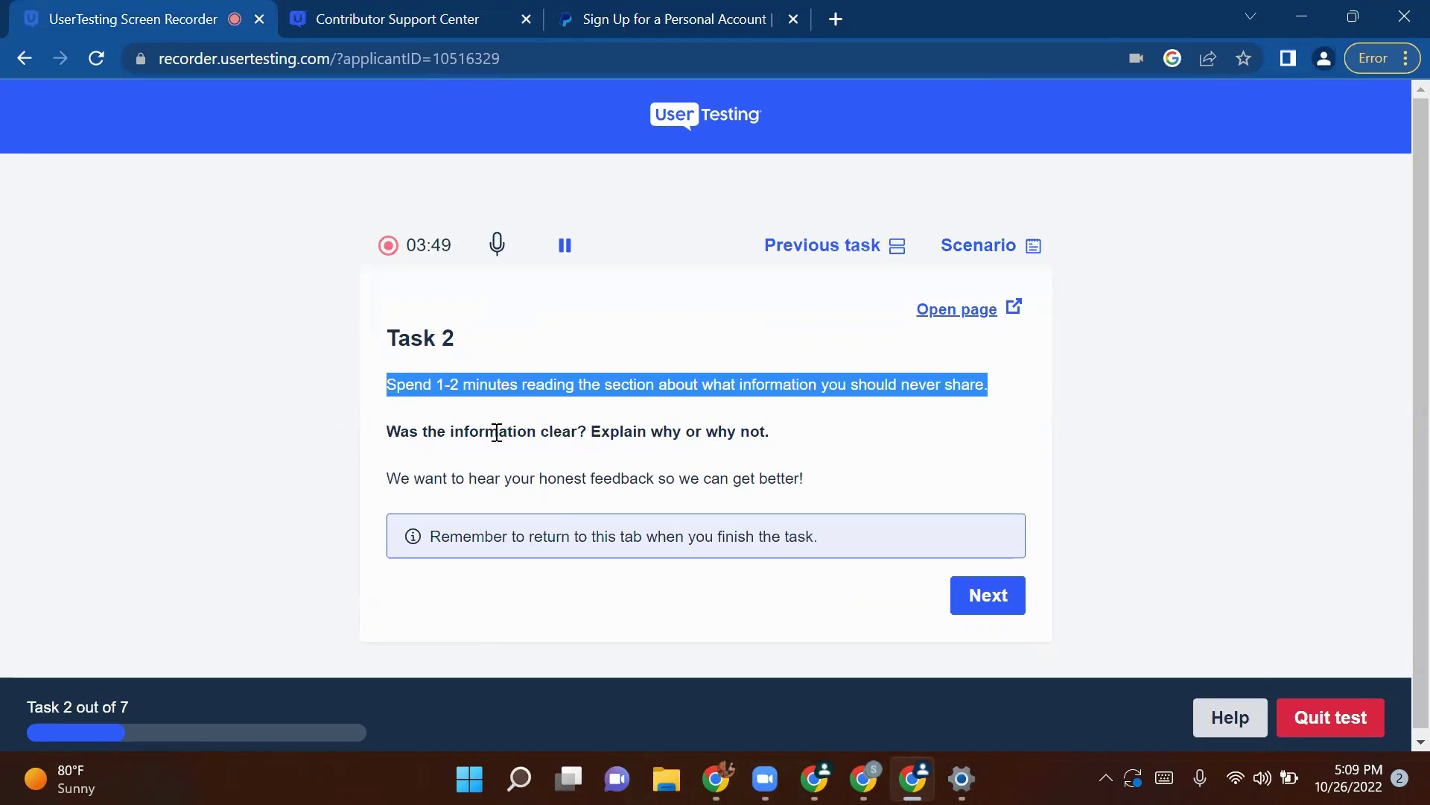
pyautogui.click(482, 406)
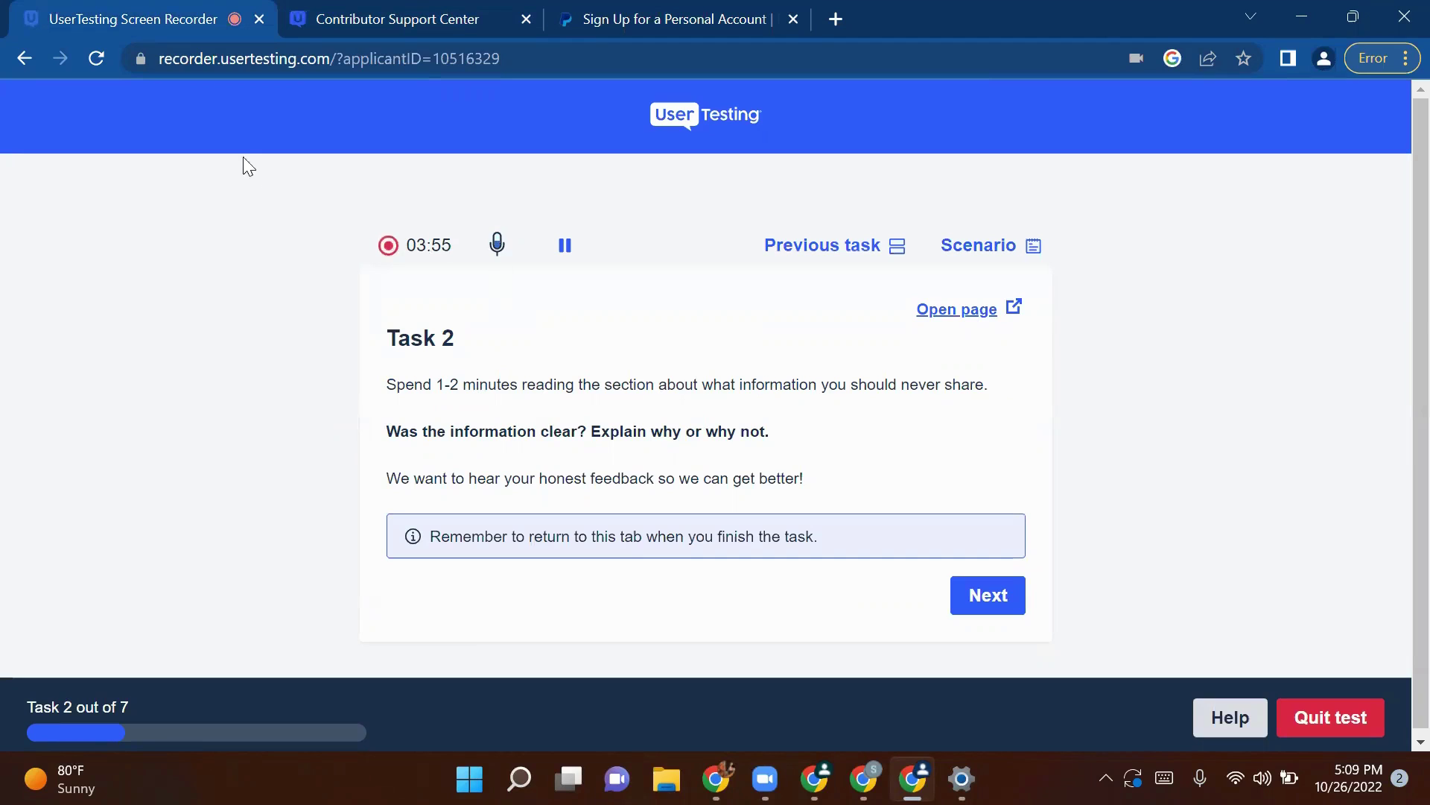
# Step: Open the Privacy and Other Testing Policies category and compare it with Task 2's instructions
pyautogui.click(302, 15)
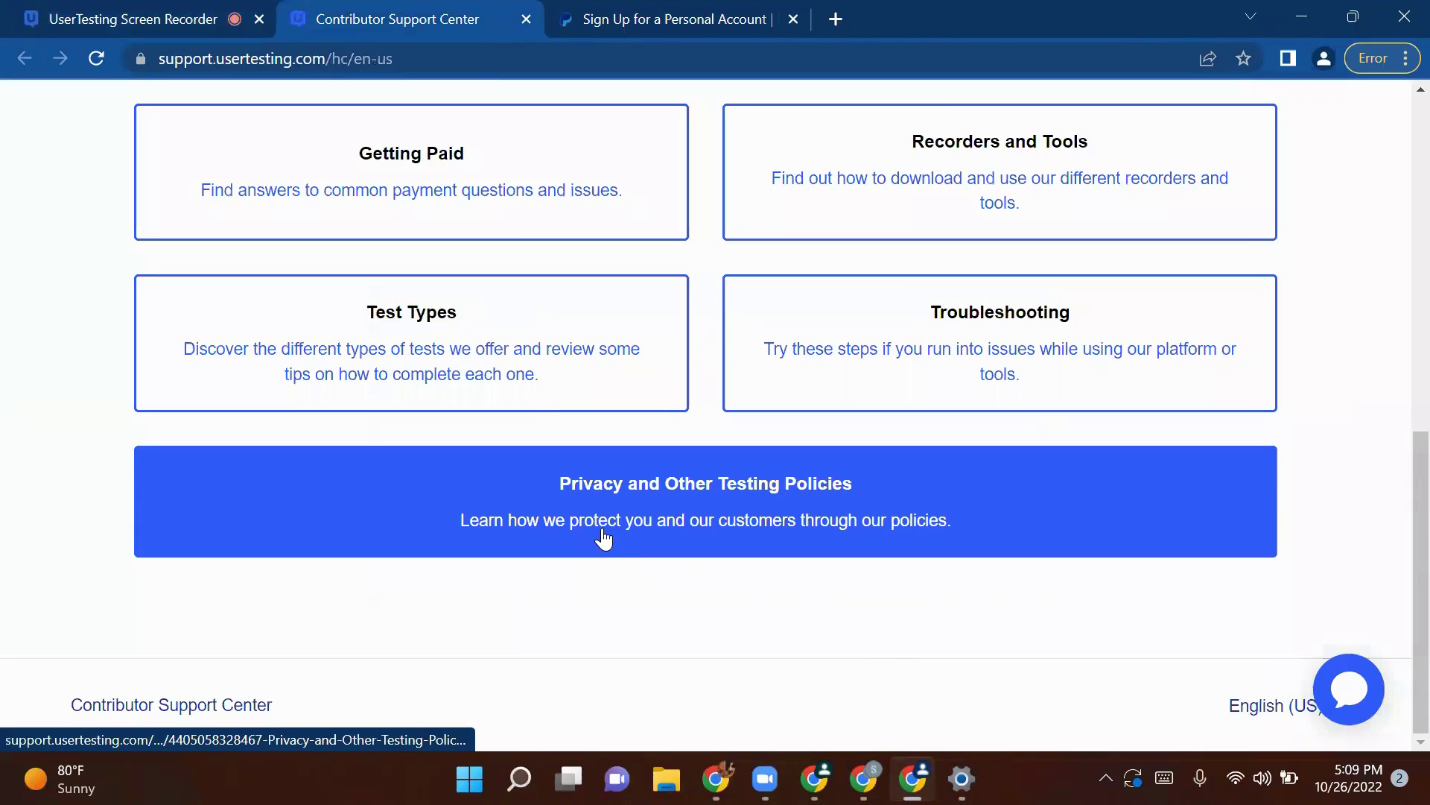
pyautogui.click(604, 538)
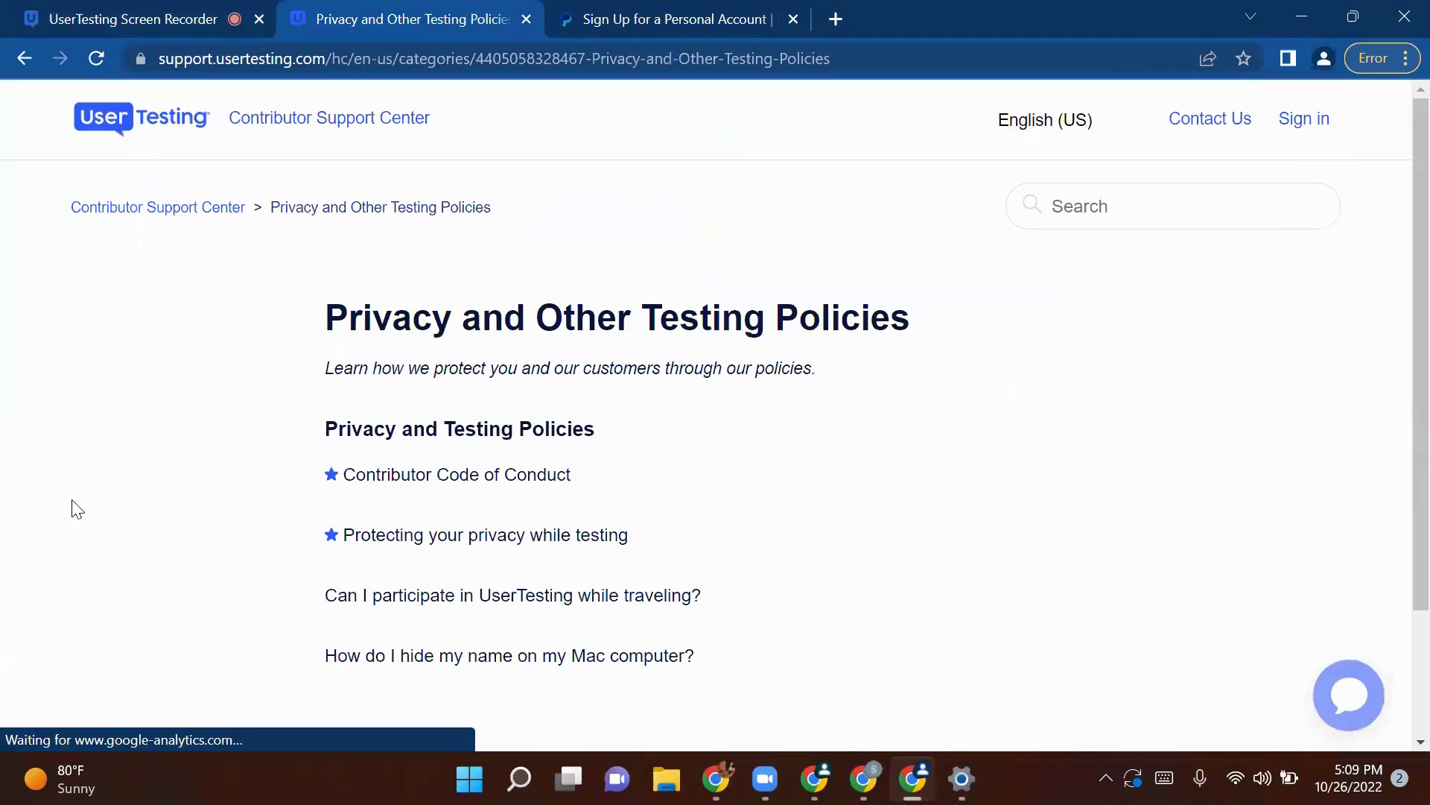
pyautogui.click(71, 11)
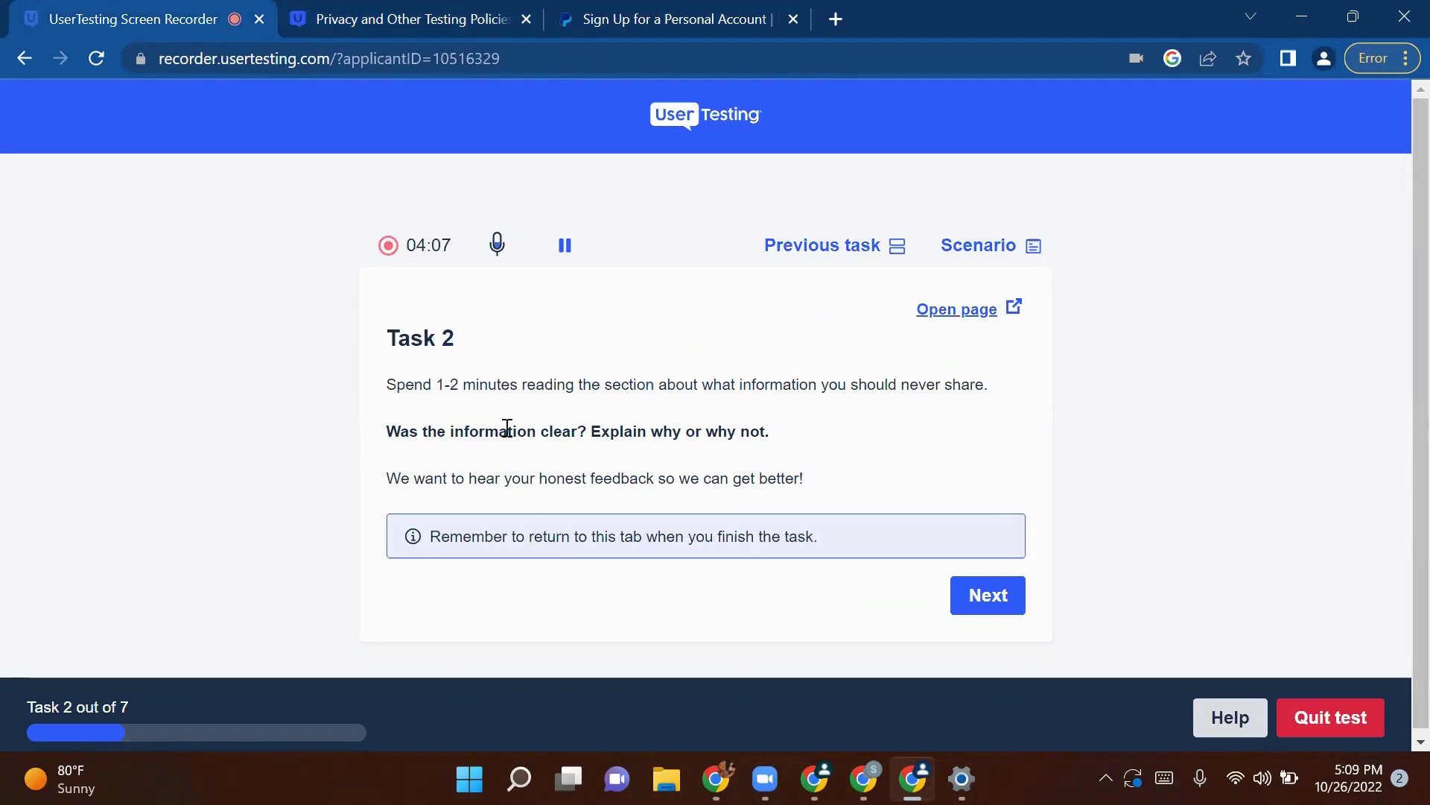
pyautogui.click(340, 9)
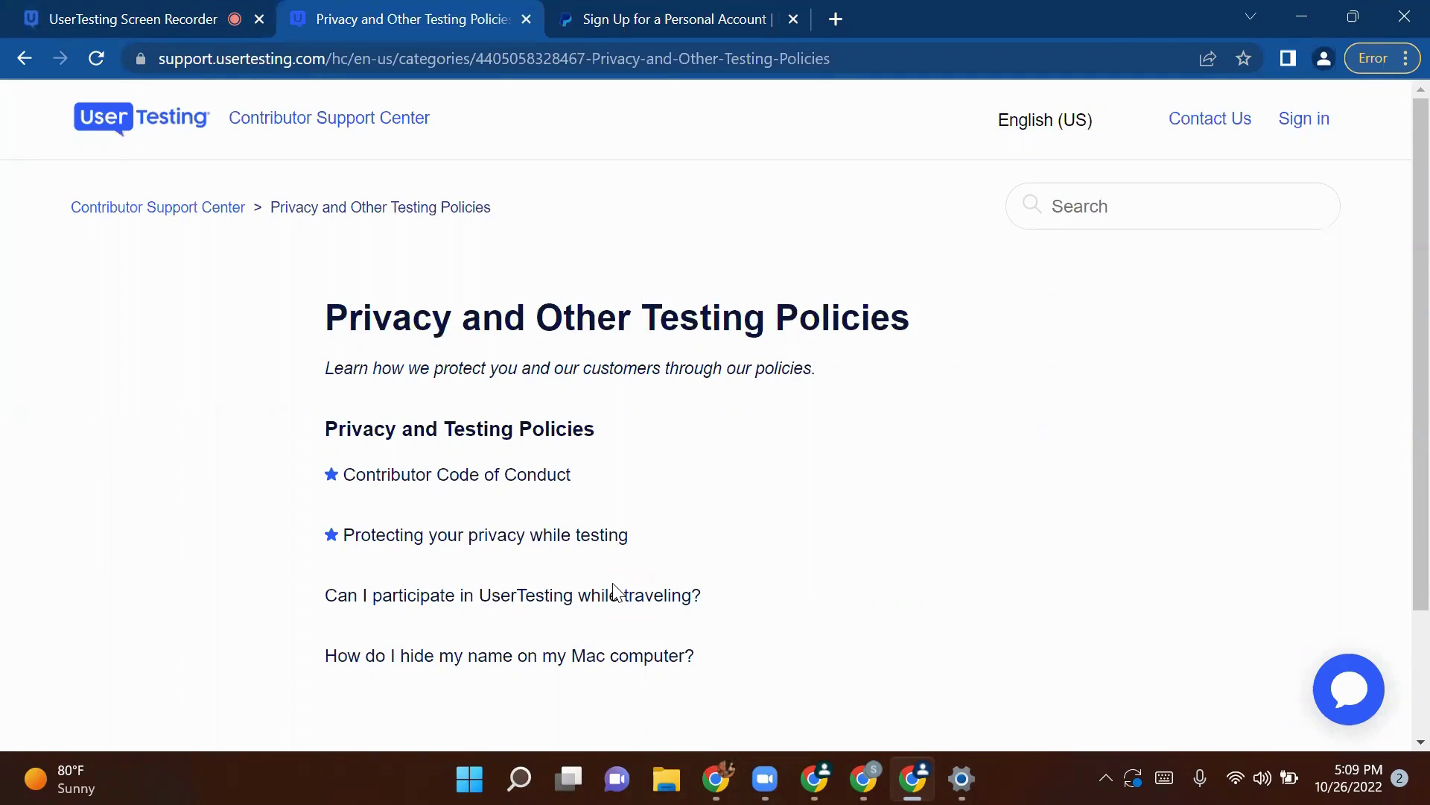
pyautogui.click(125, 11)
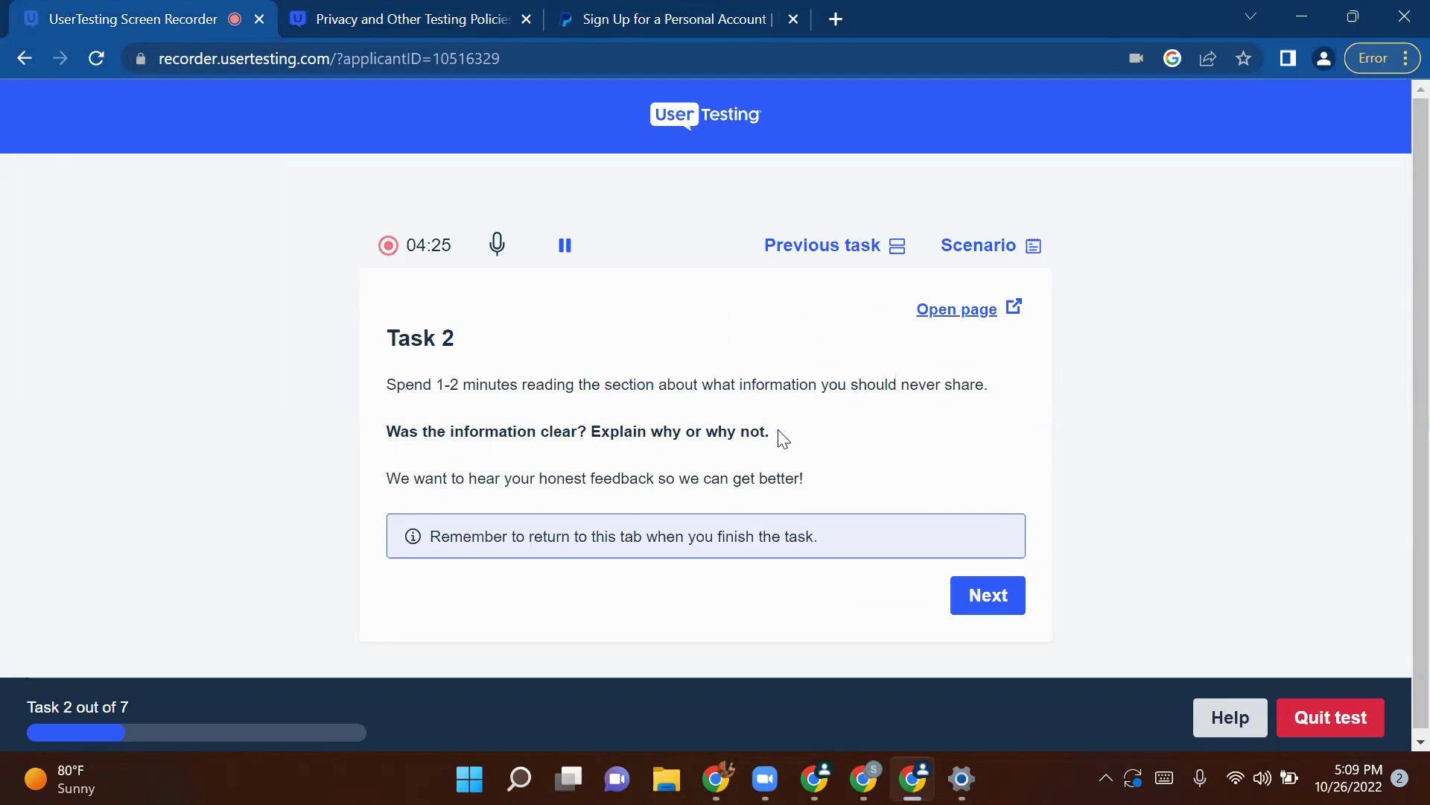
# Step: Review Task 2's question about whether the information was clear, then browse the policy articles list
pyautogui.moveTo(780, 438); pyautogui.dragTo(303, 442)
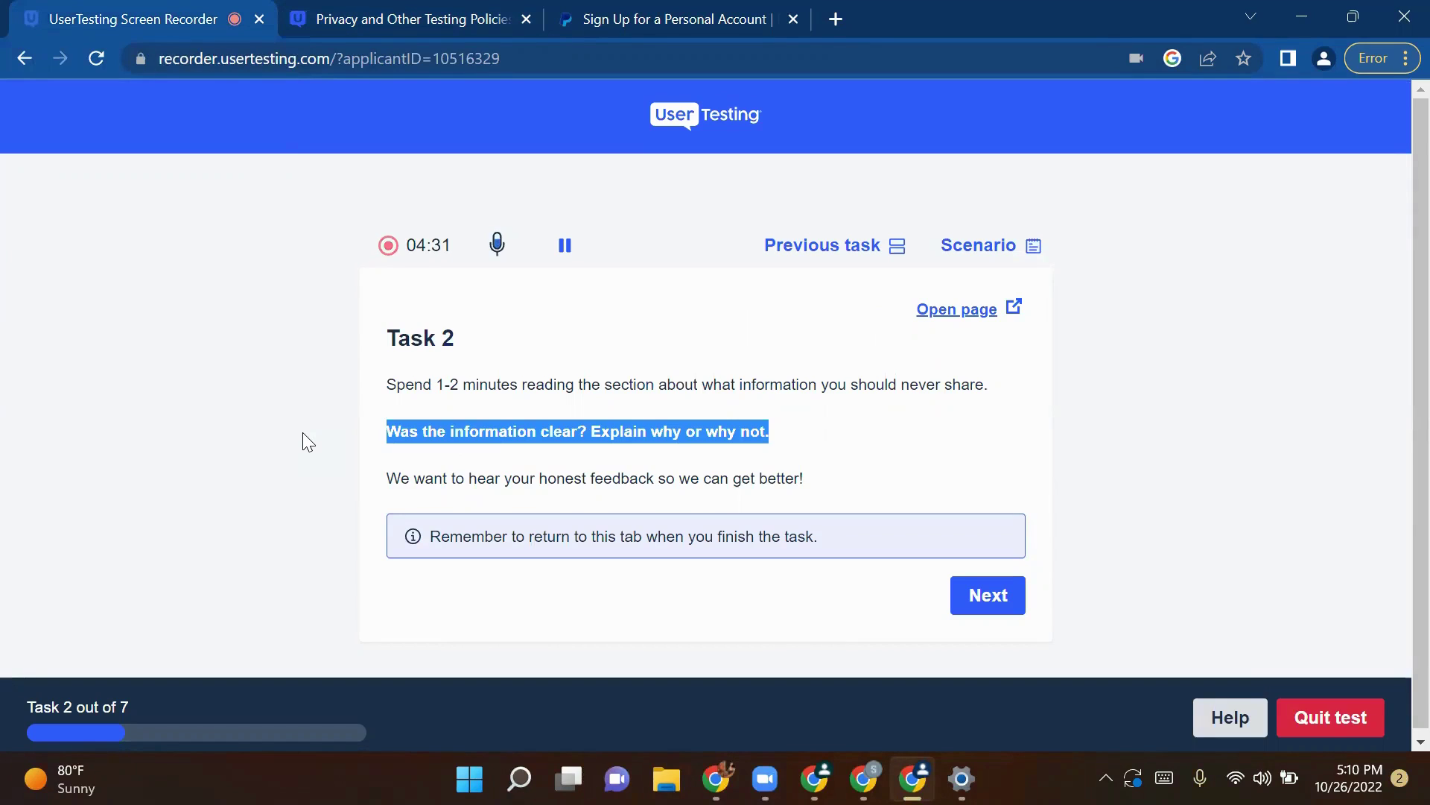
pyautogui.click(432, 15)
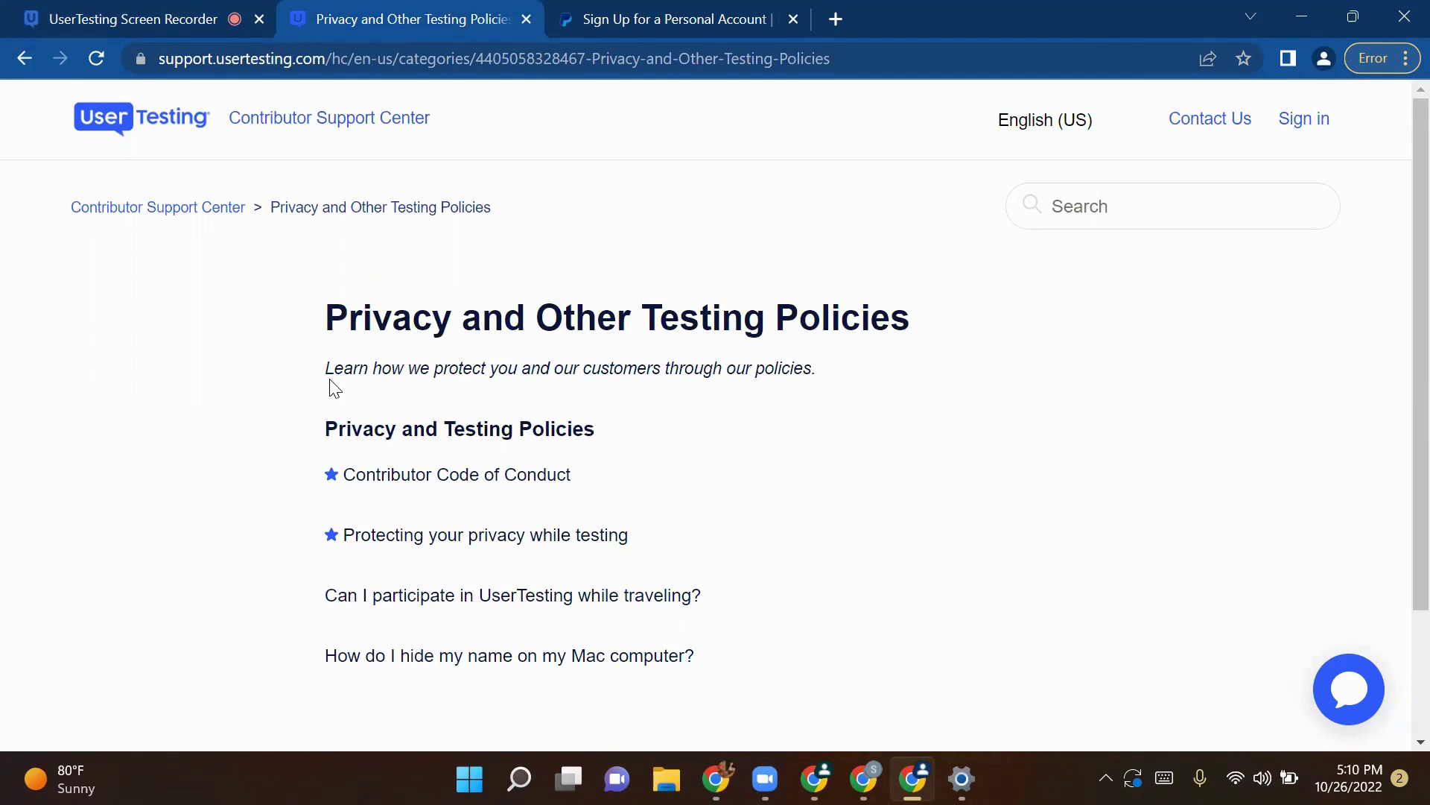
pyautogui.click(59, 12)
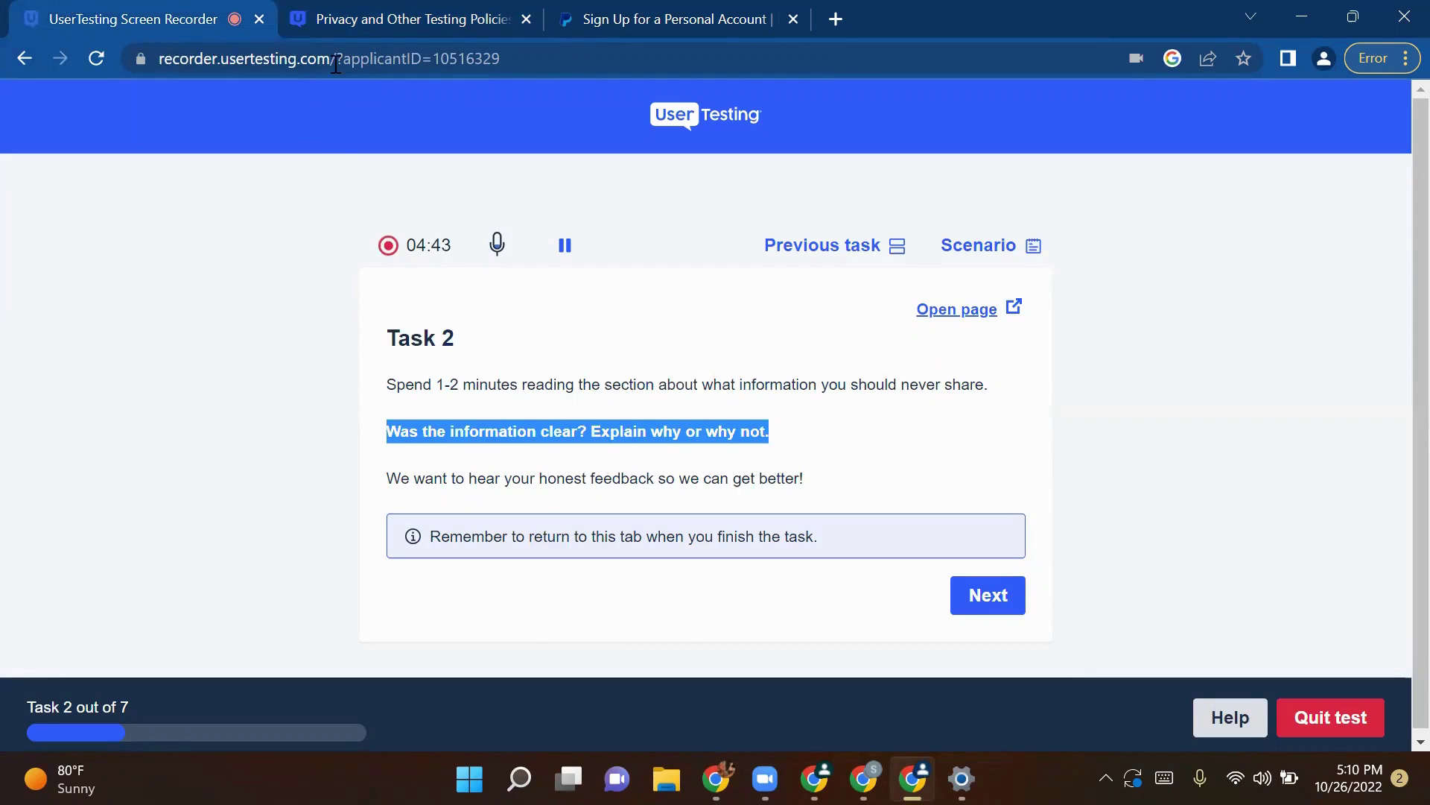
pyautogui.click(386, 11)
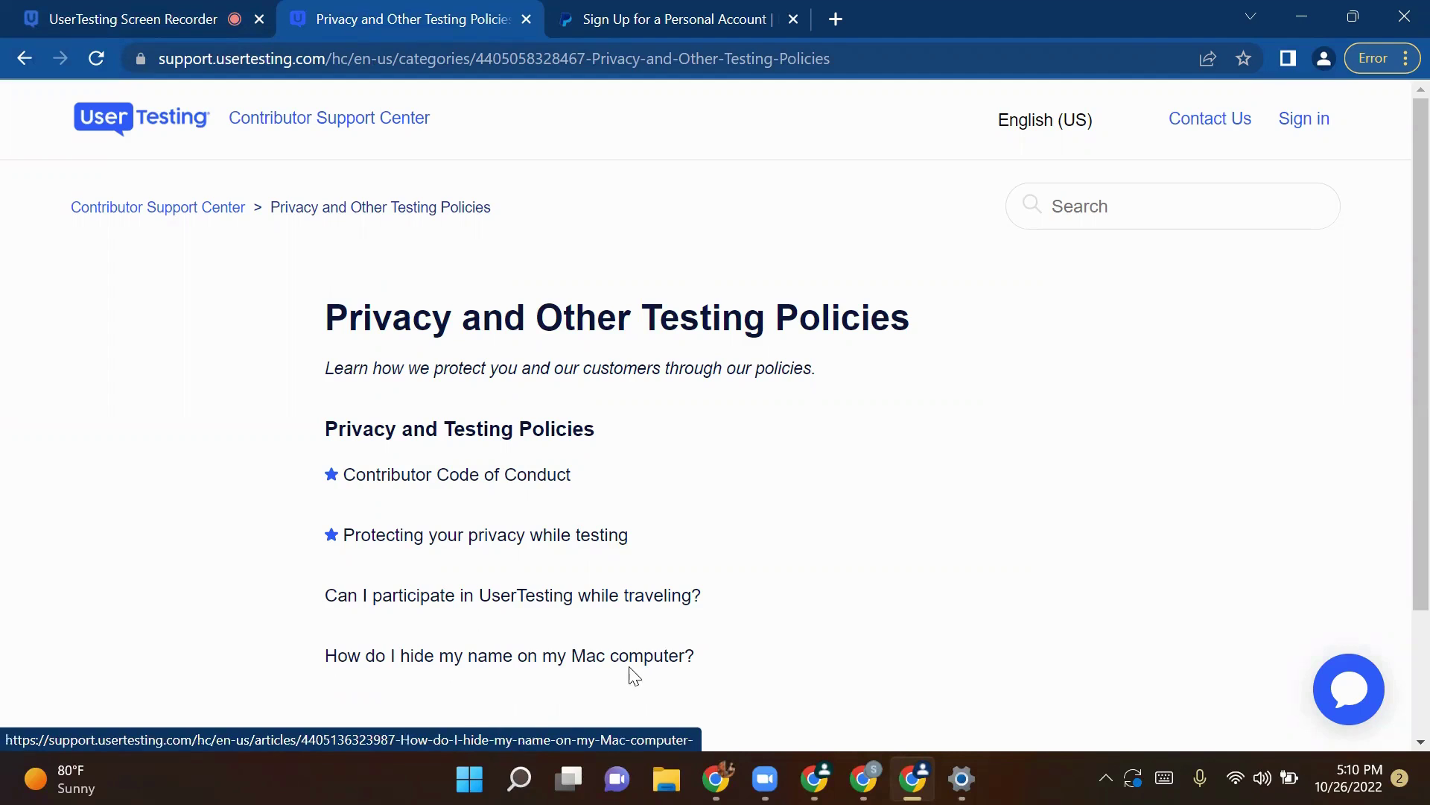
pyautogui.scroll(-2, 701, 697)
pyautogui.scroll(2, 701, 698)
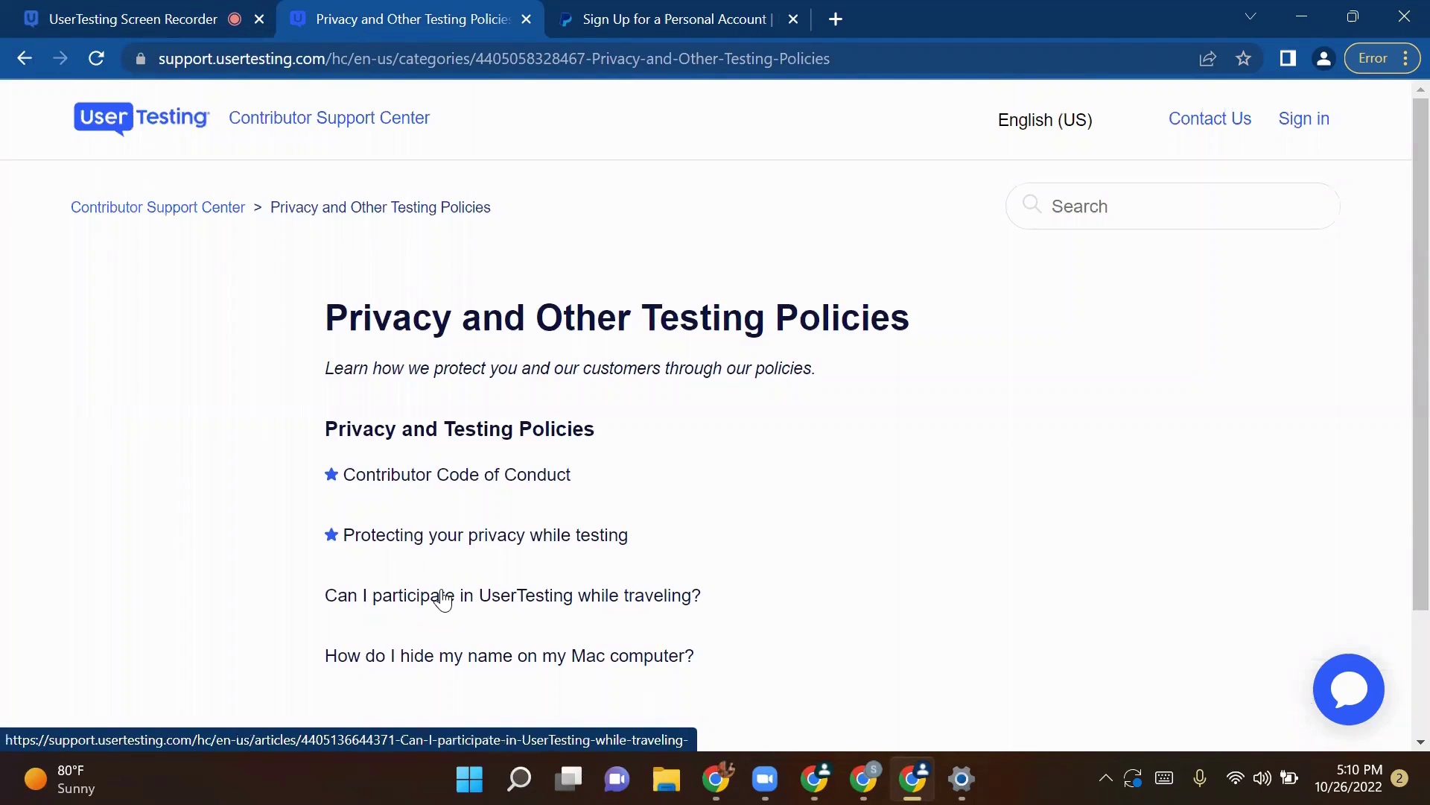
# Step: Open the 'Can I participate in UserTesting while traveling?' article and read its opening paragraphs
pyautogui.click(443, 599)
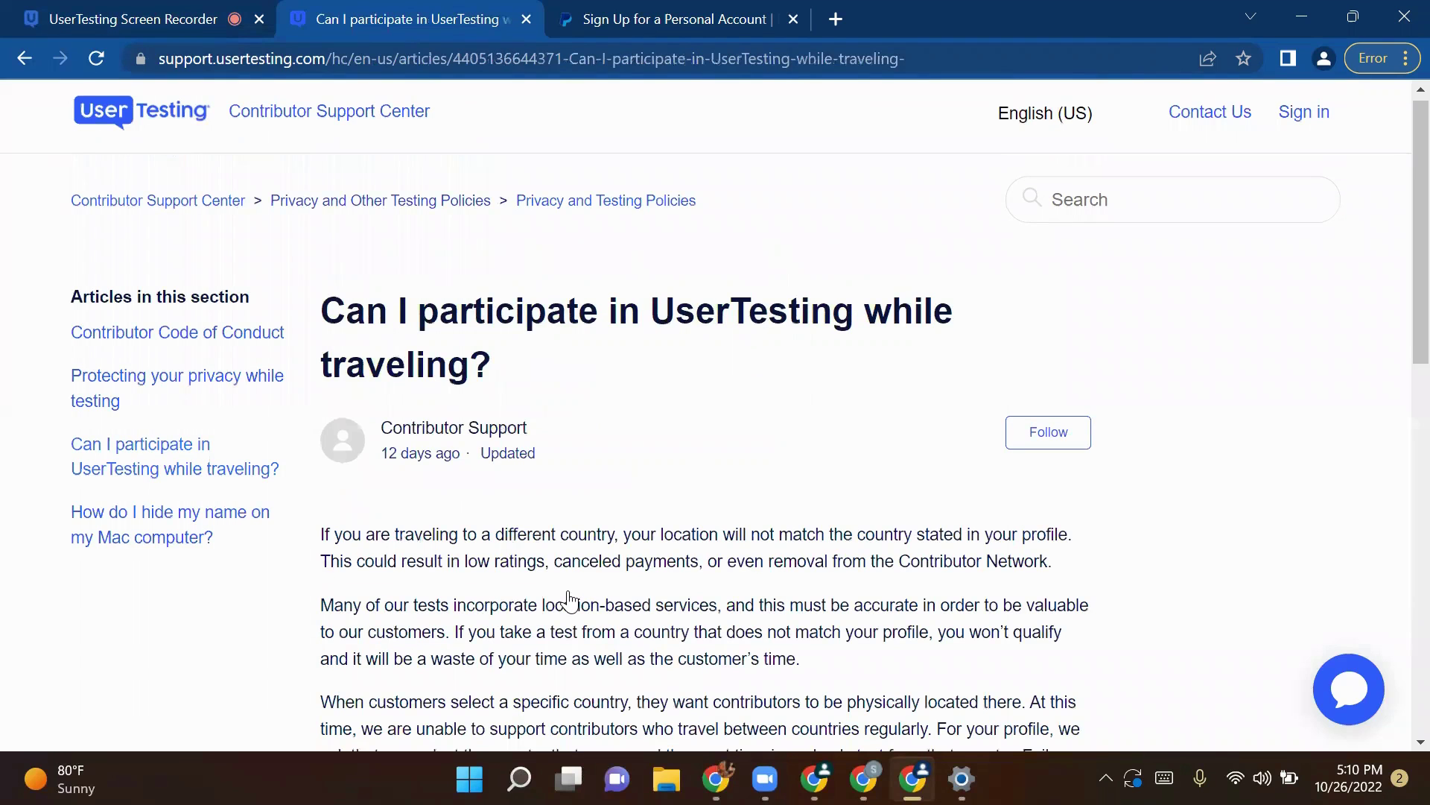
pyautogui.scroll(-3, 366, 339)
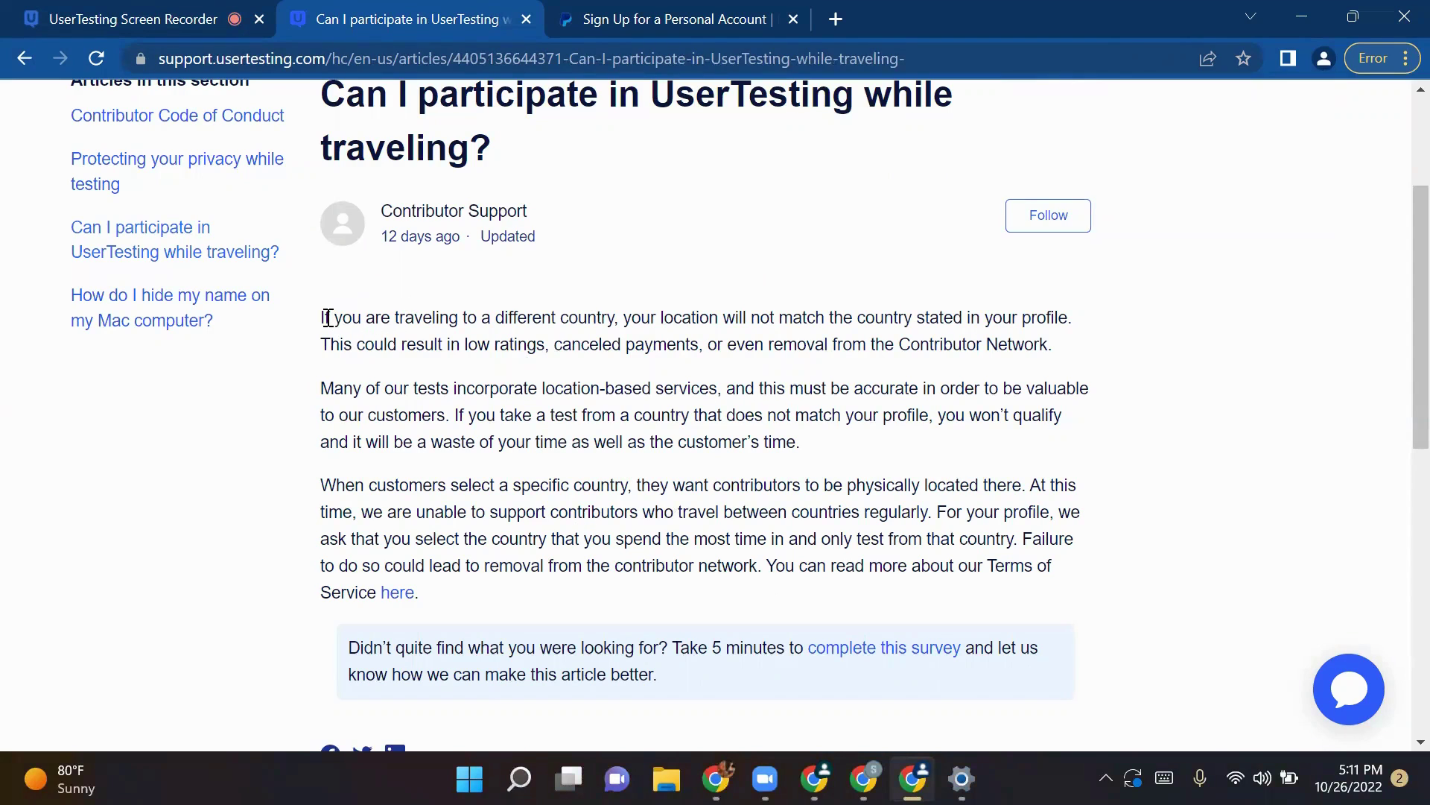
pyautogui.moveTo(327, 318); pyautogui.dragTo(695, 435)
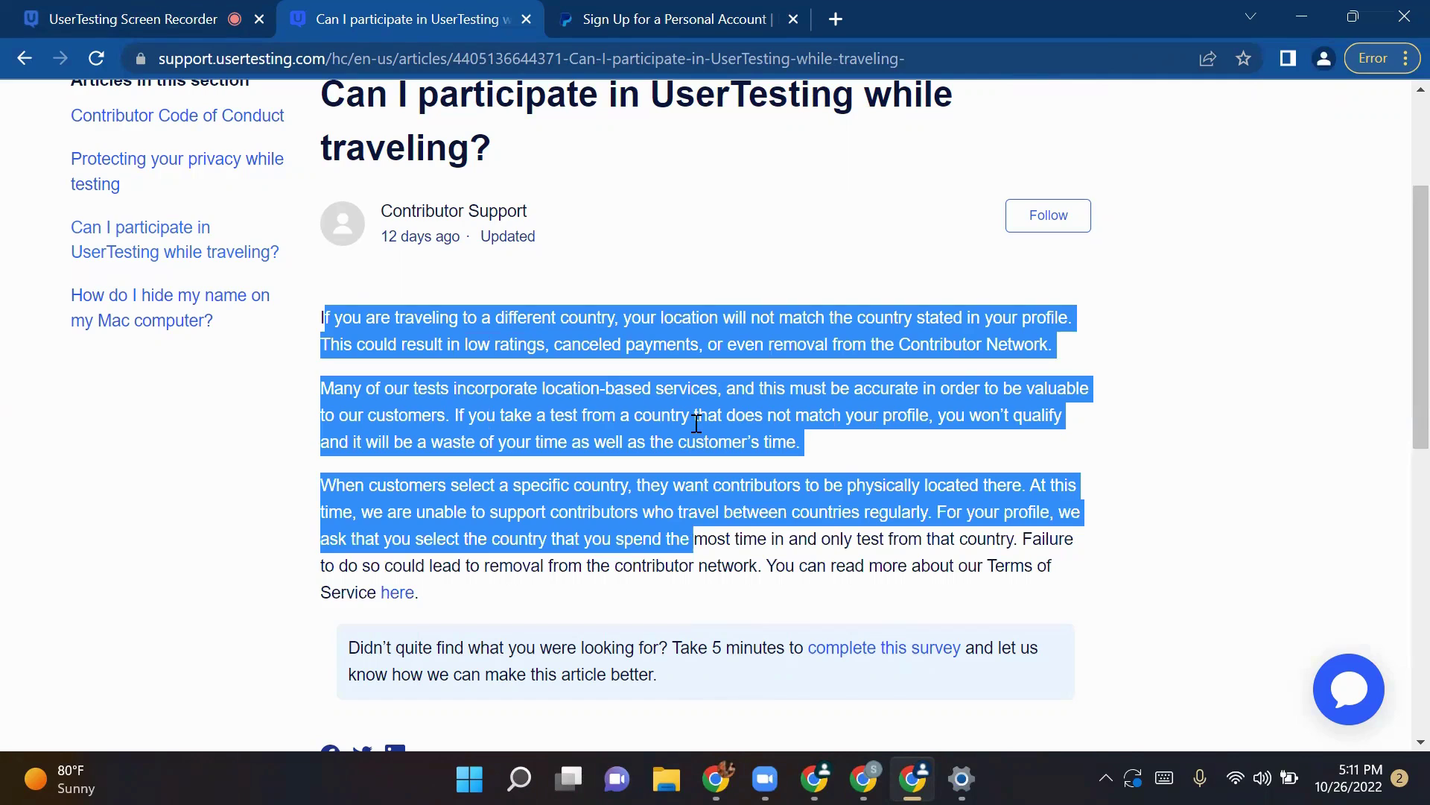
pyautogui.click(685, 329)
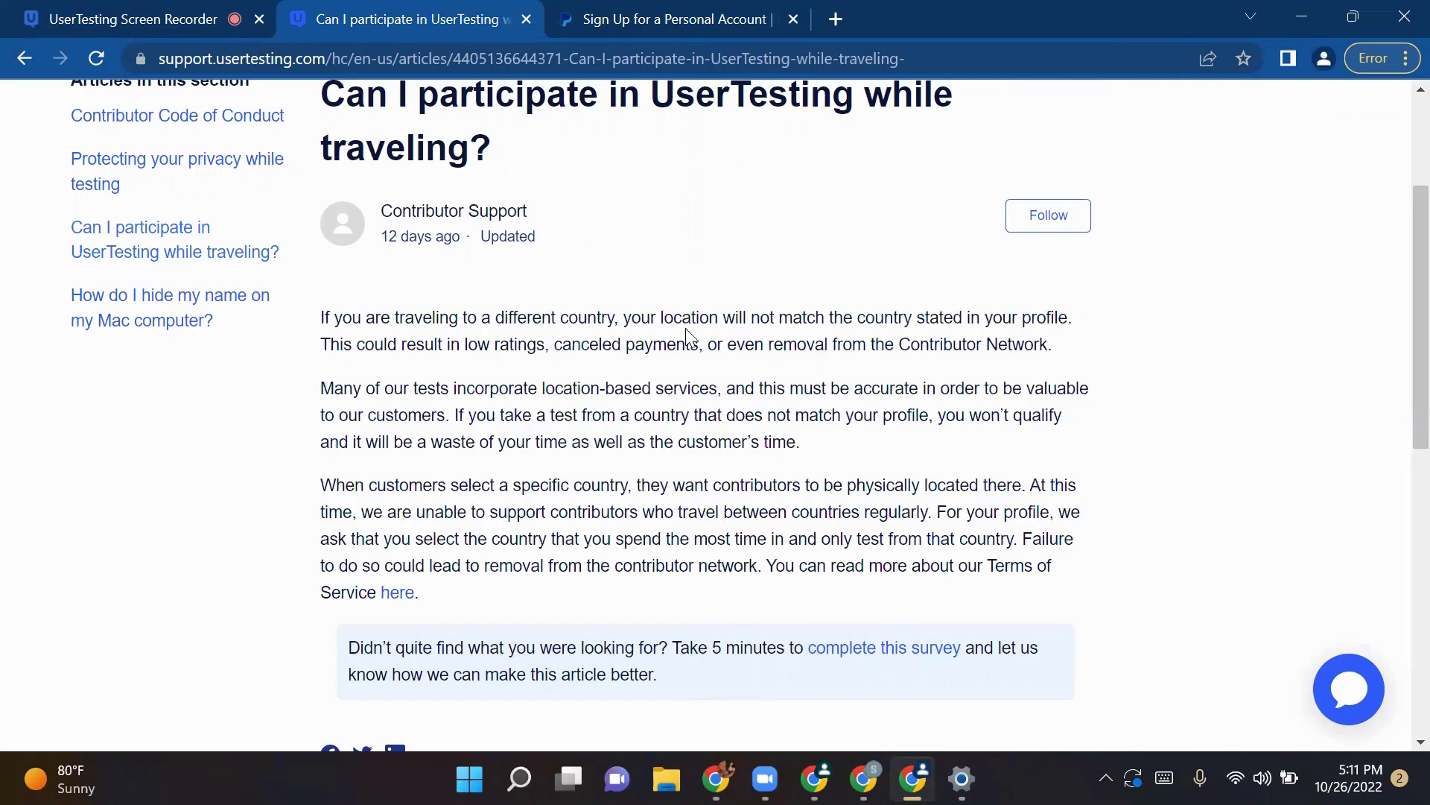
# Step: Read the passages about profile location, being in a different country, ratings and canceled tests
pyautogui.doubleClick(1045, 317)
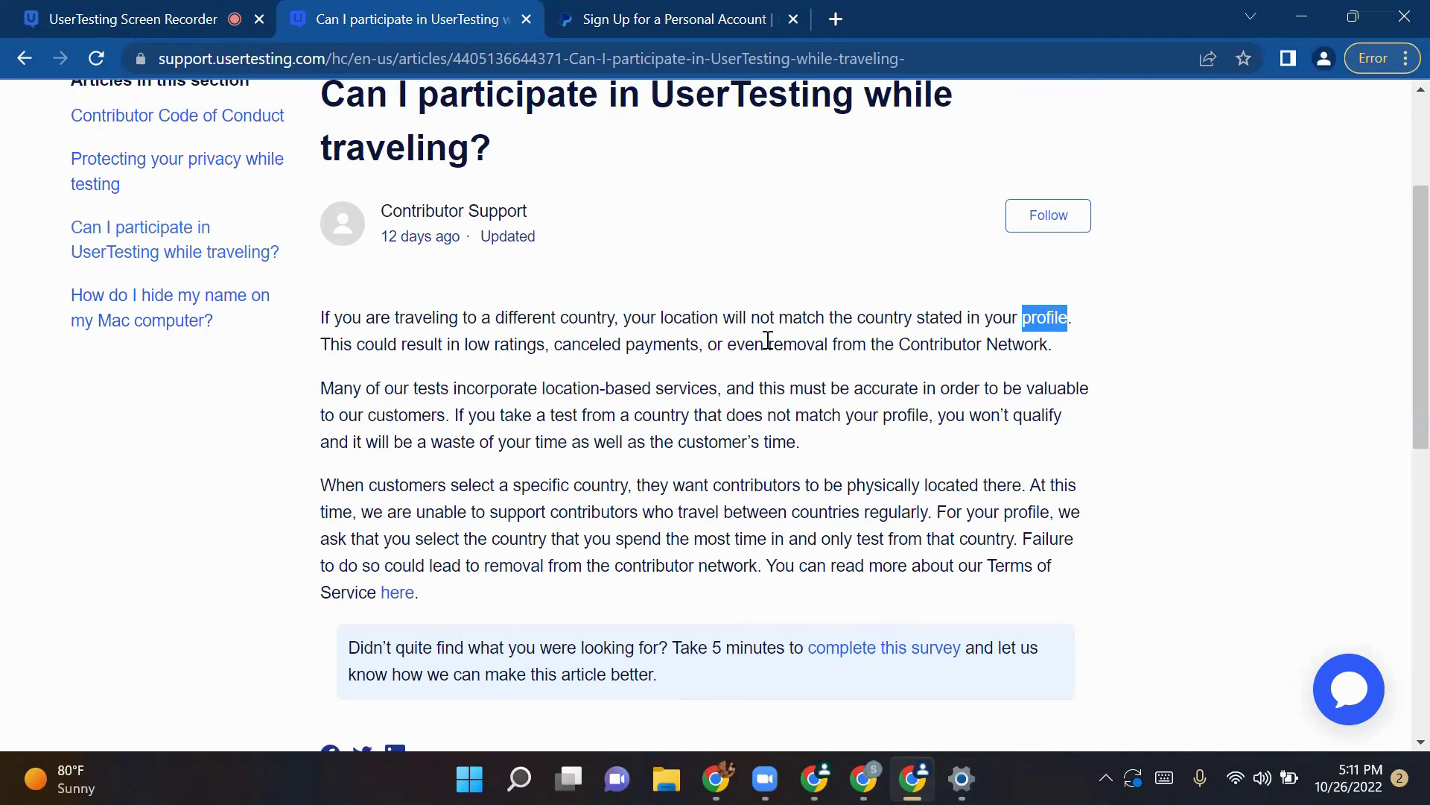
pyautogui.doubleClick(1057, 311)
pyautogui.moveTo(467, 313); pyautogui.dragTo(671, 311)
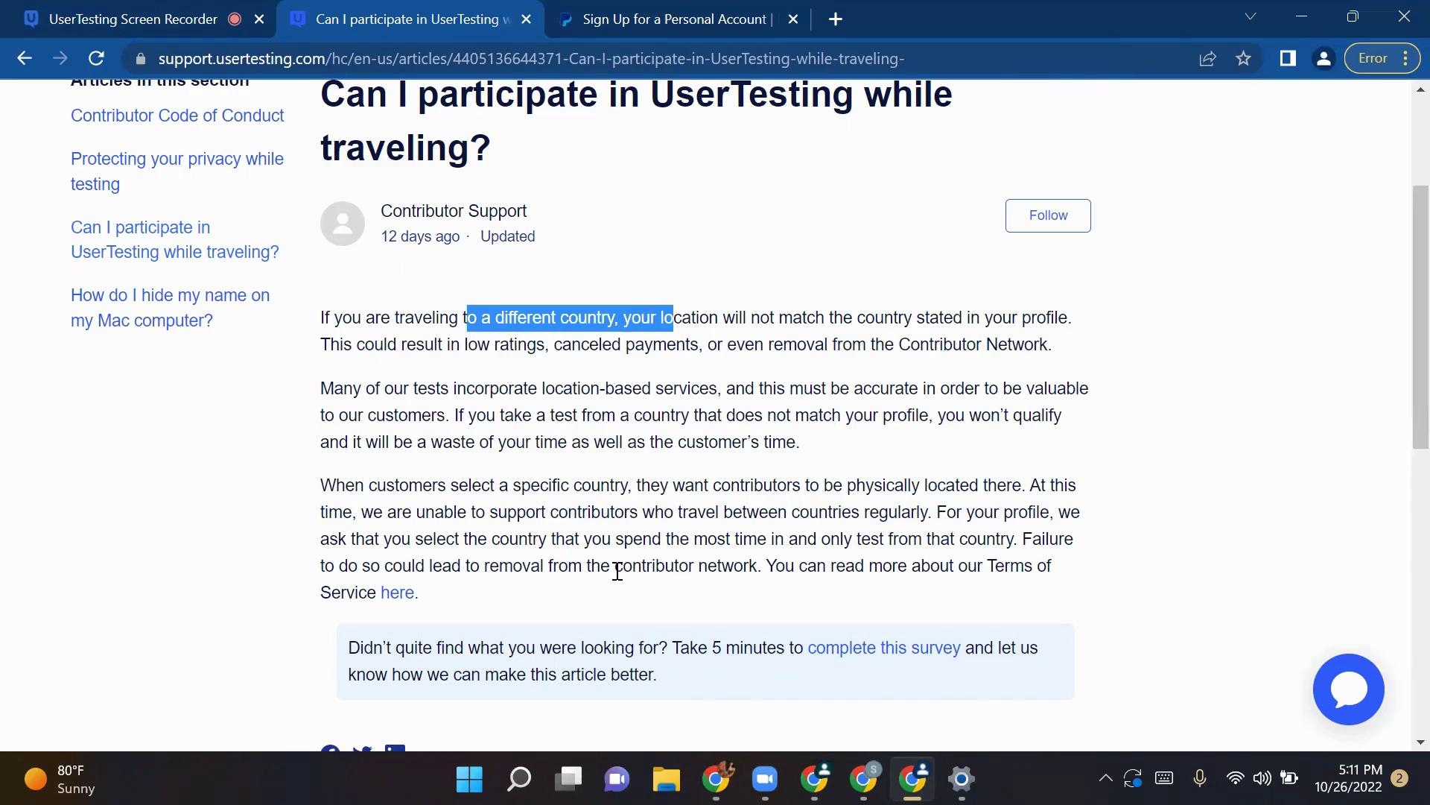
pyautogui.doubleClick(506, 344)
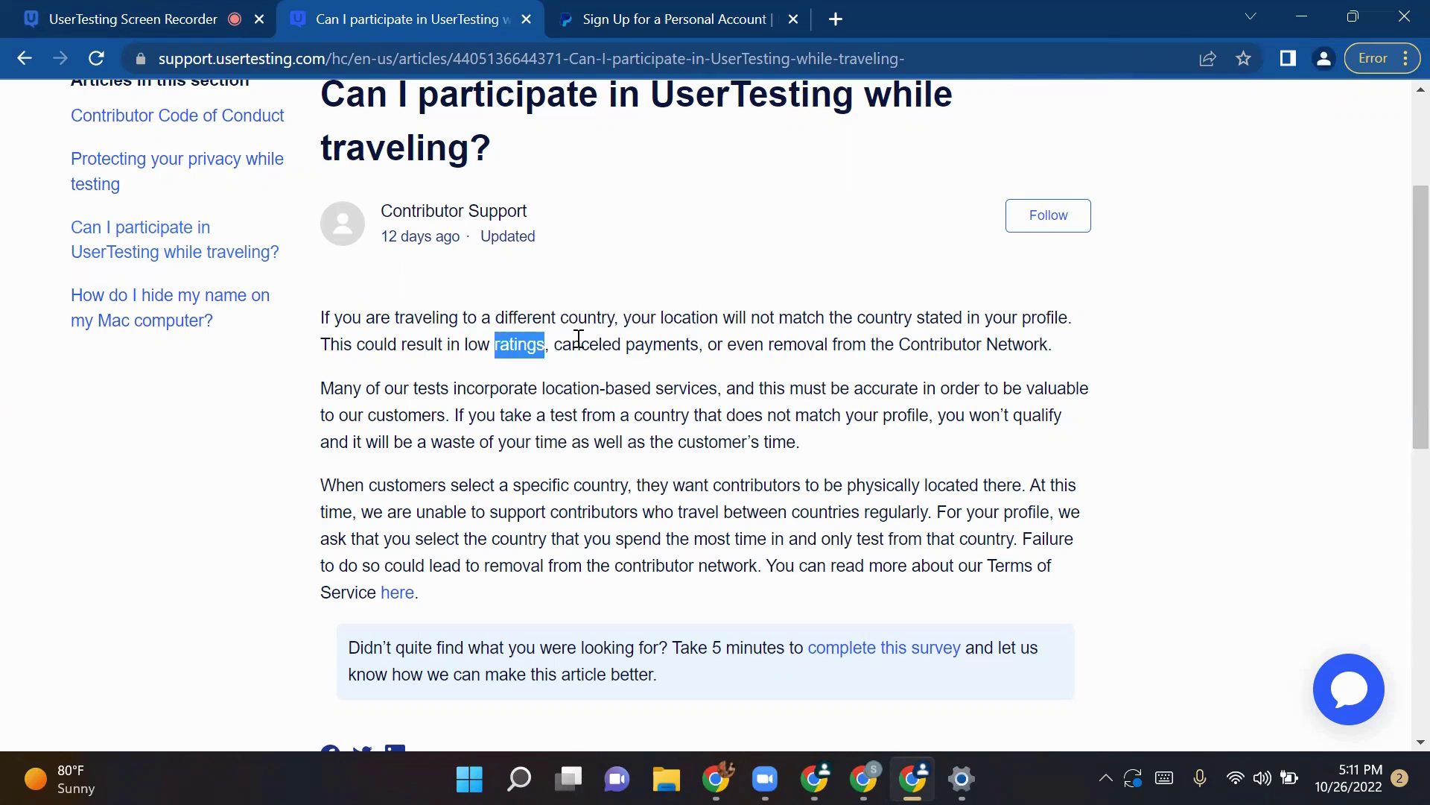
pyautogui.doubleClick(617, 344)
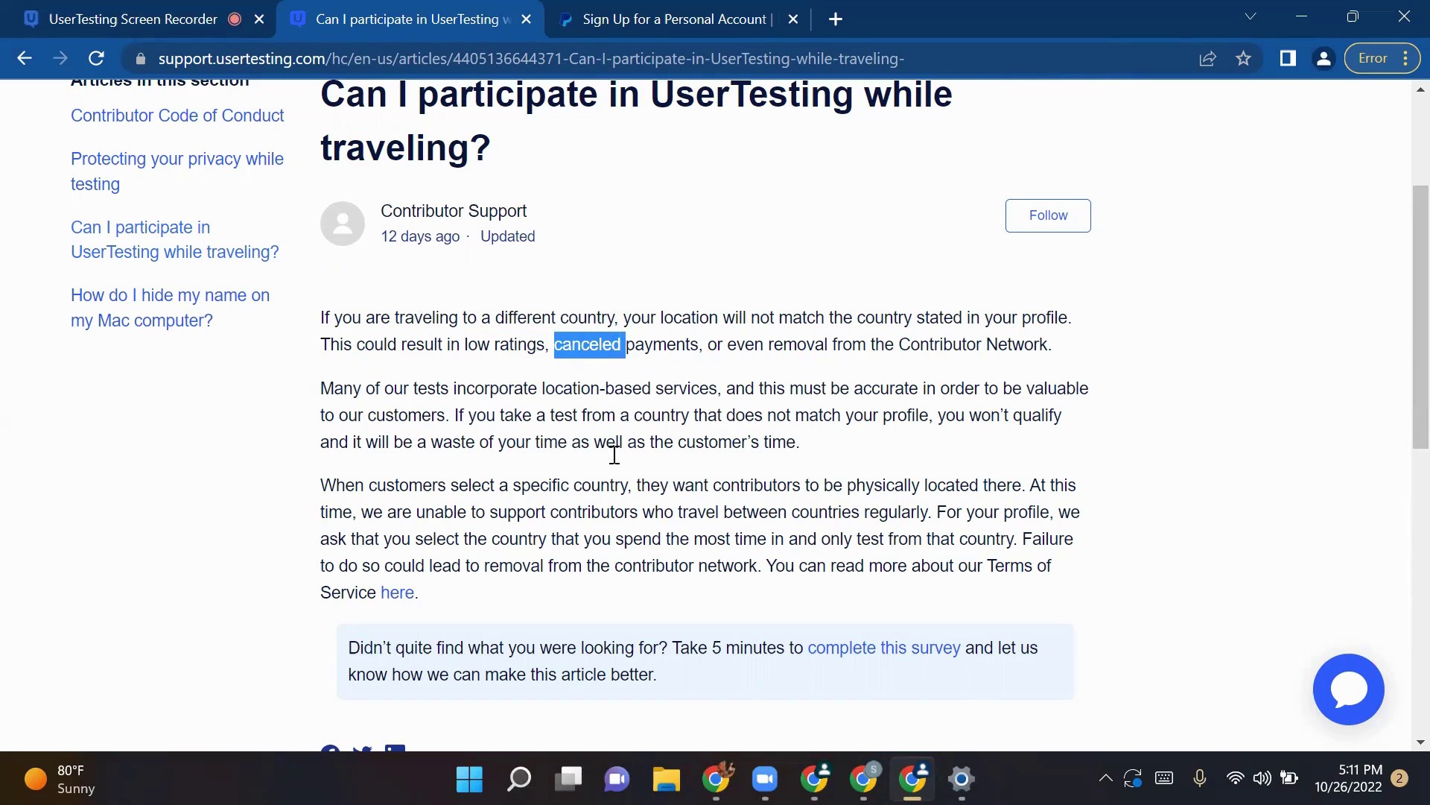
pyautogui.scroll(-3, 581, 607)
pyautogui.scroll(2, 583, 607)
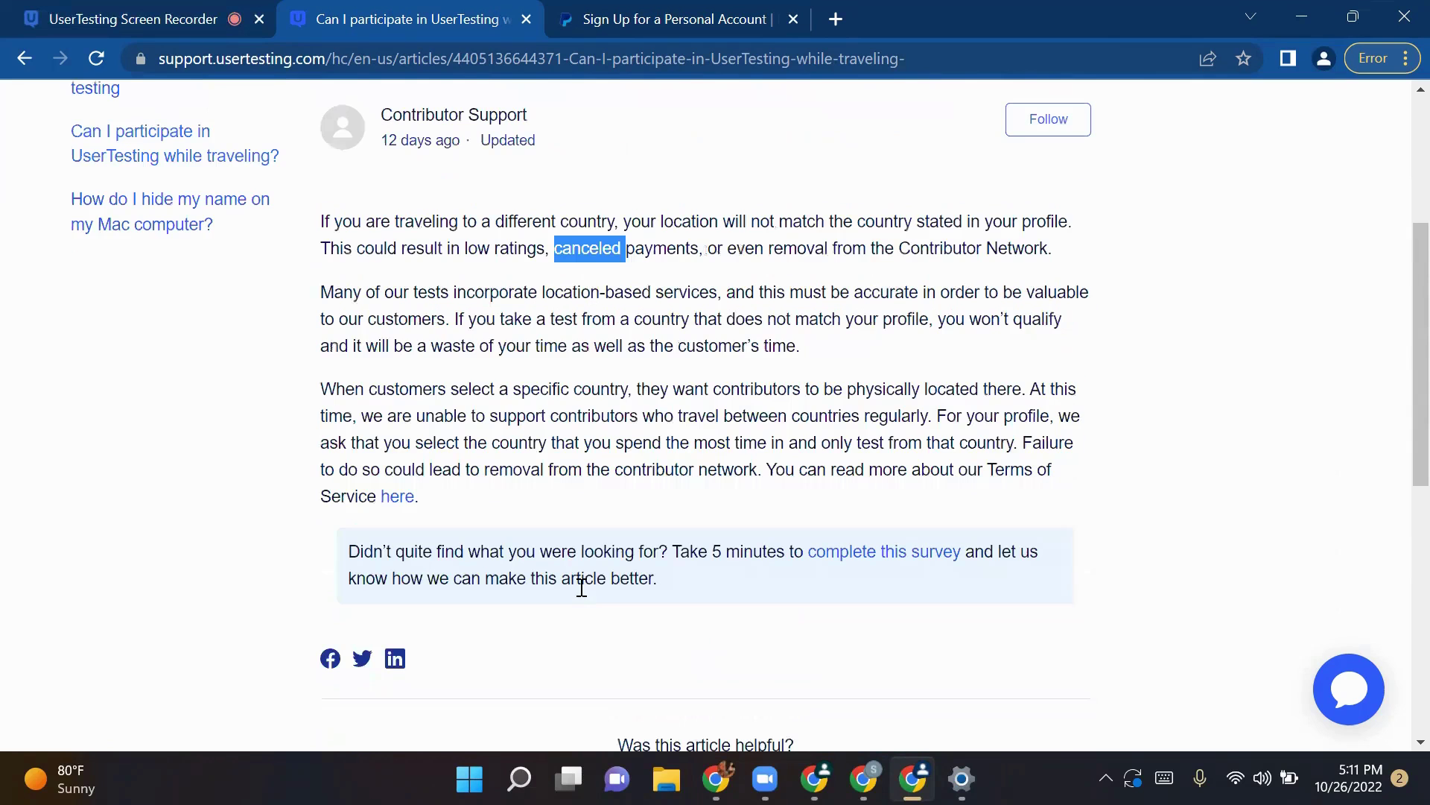
pyautogui.scroll(4, 579, 586)
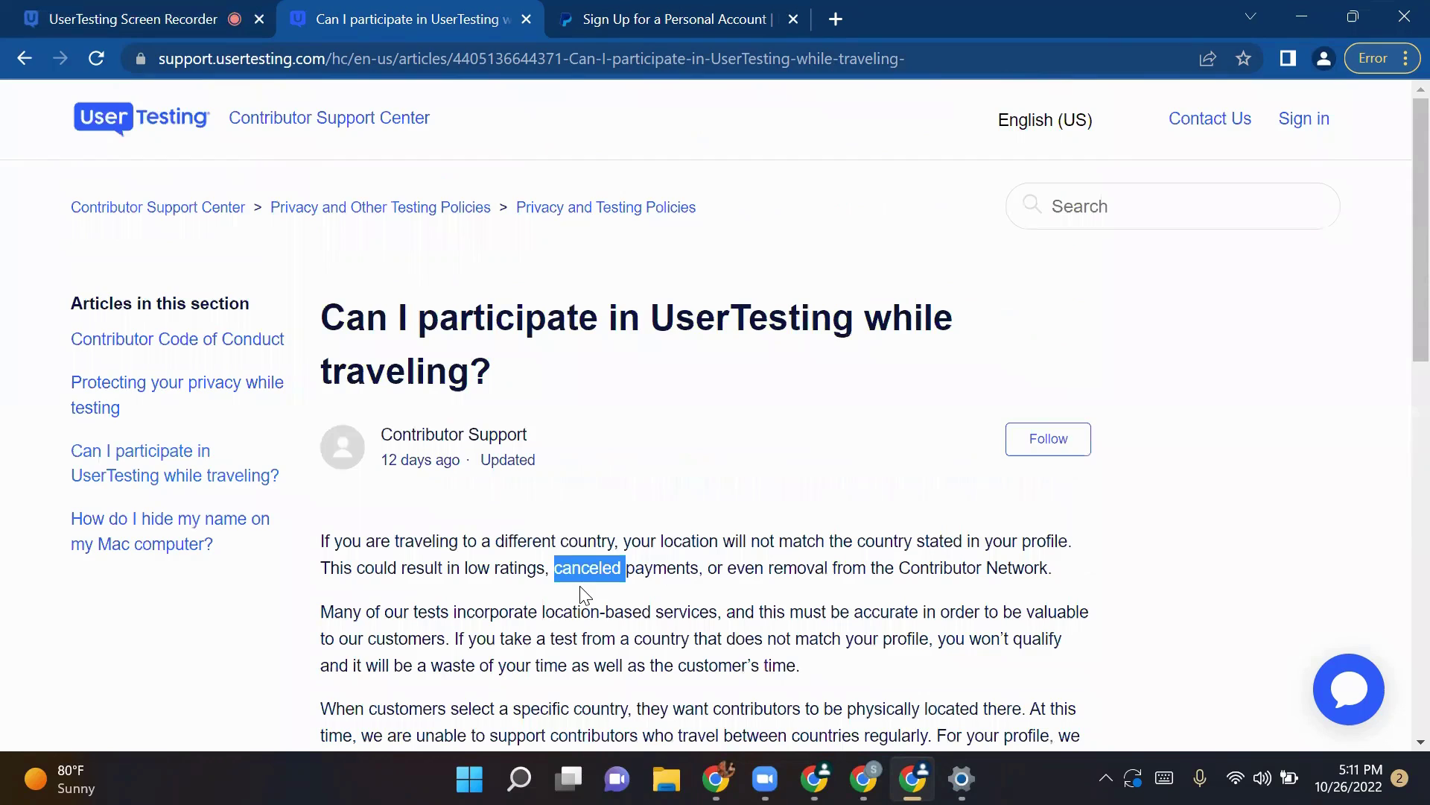
pyautogui.scroll(-3, 587, 598)
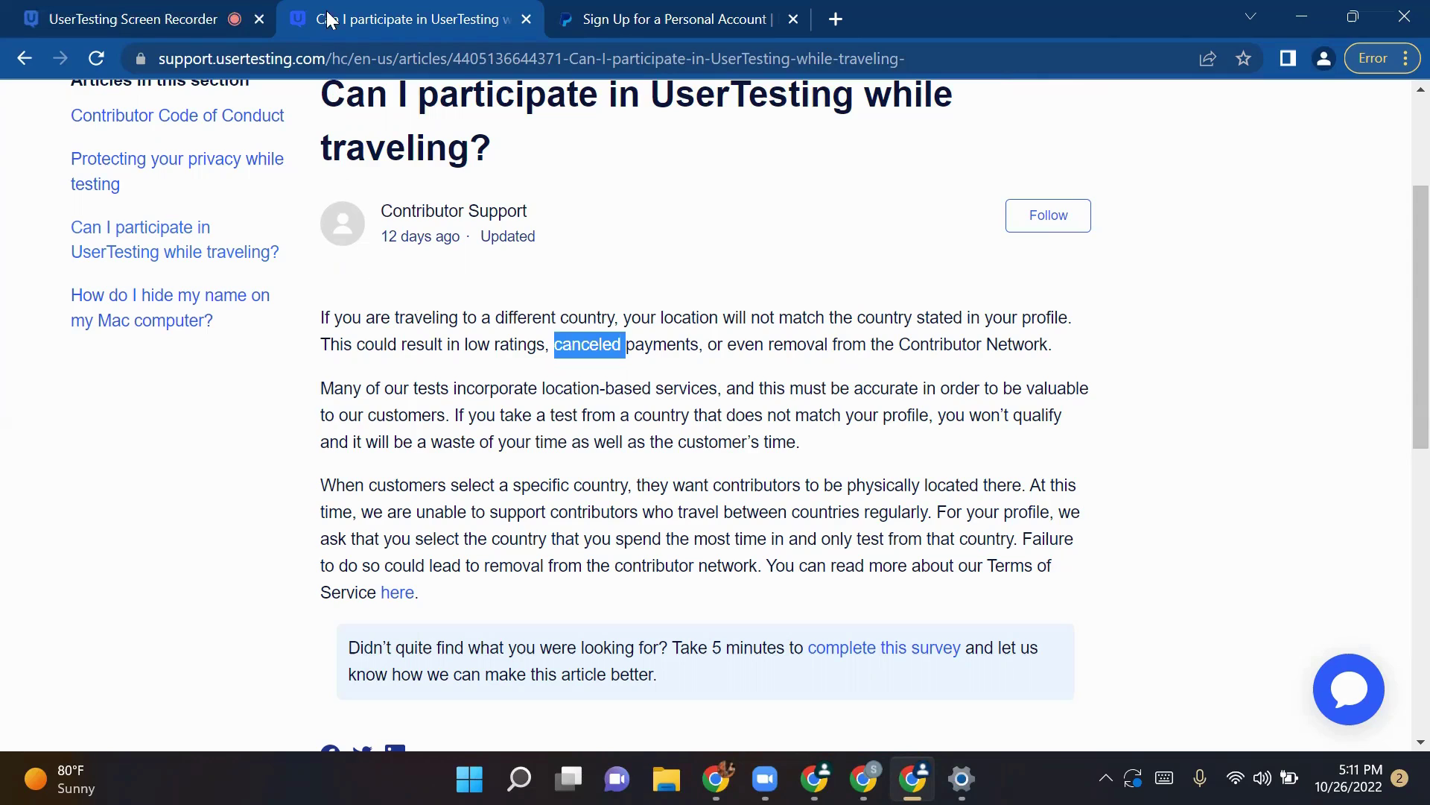
pyautogui.scroll(3, 890, 648)
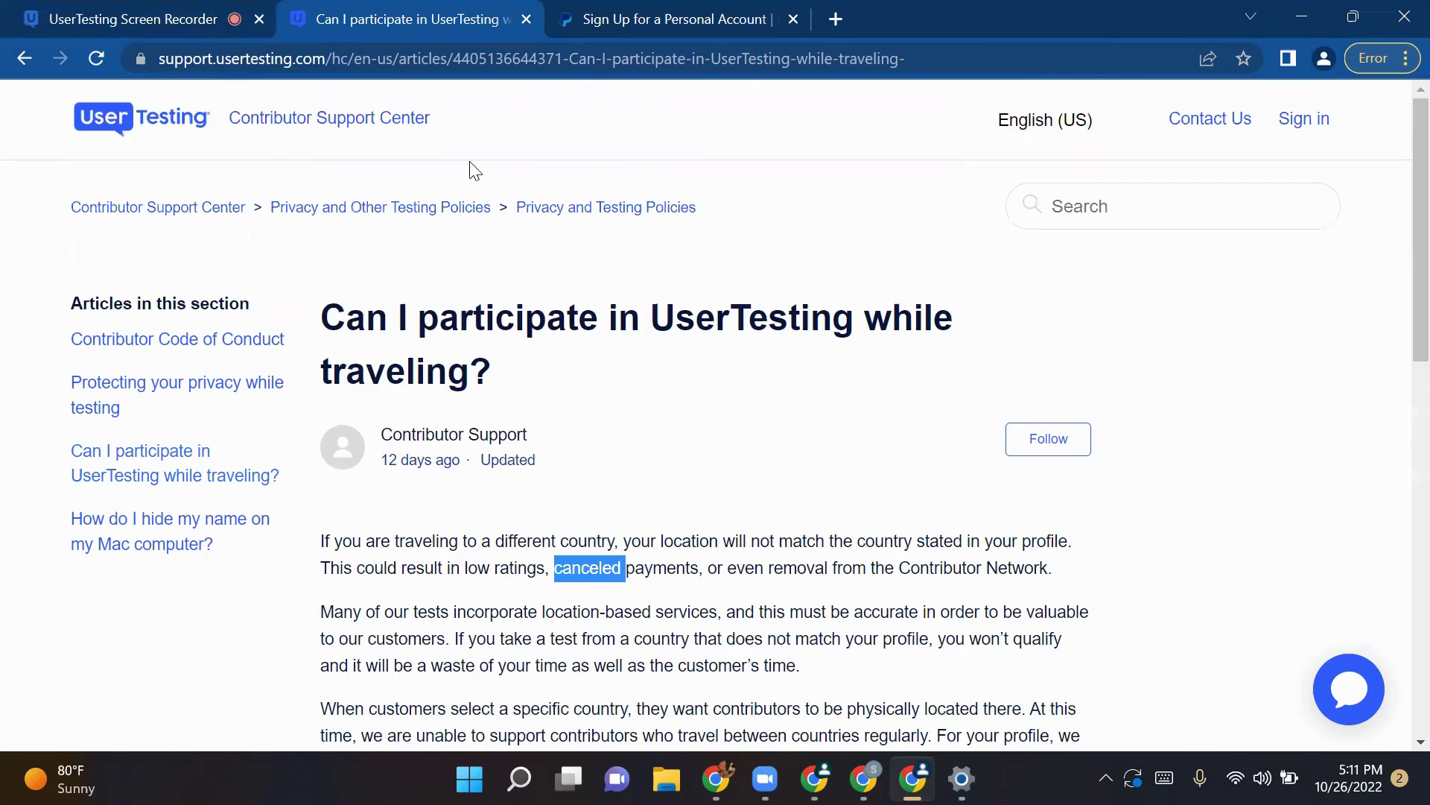
# Step: Skim 'How do I hide my name on my Mac computer?' from the policies list, then return to Task 2
pyautogui.click(406, 208)
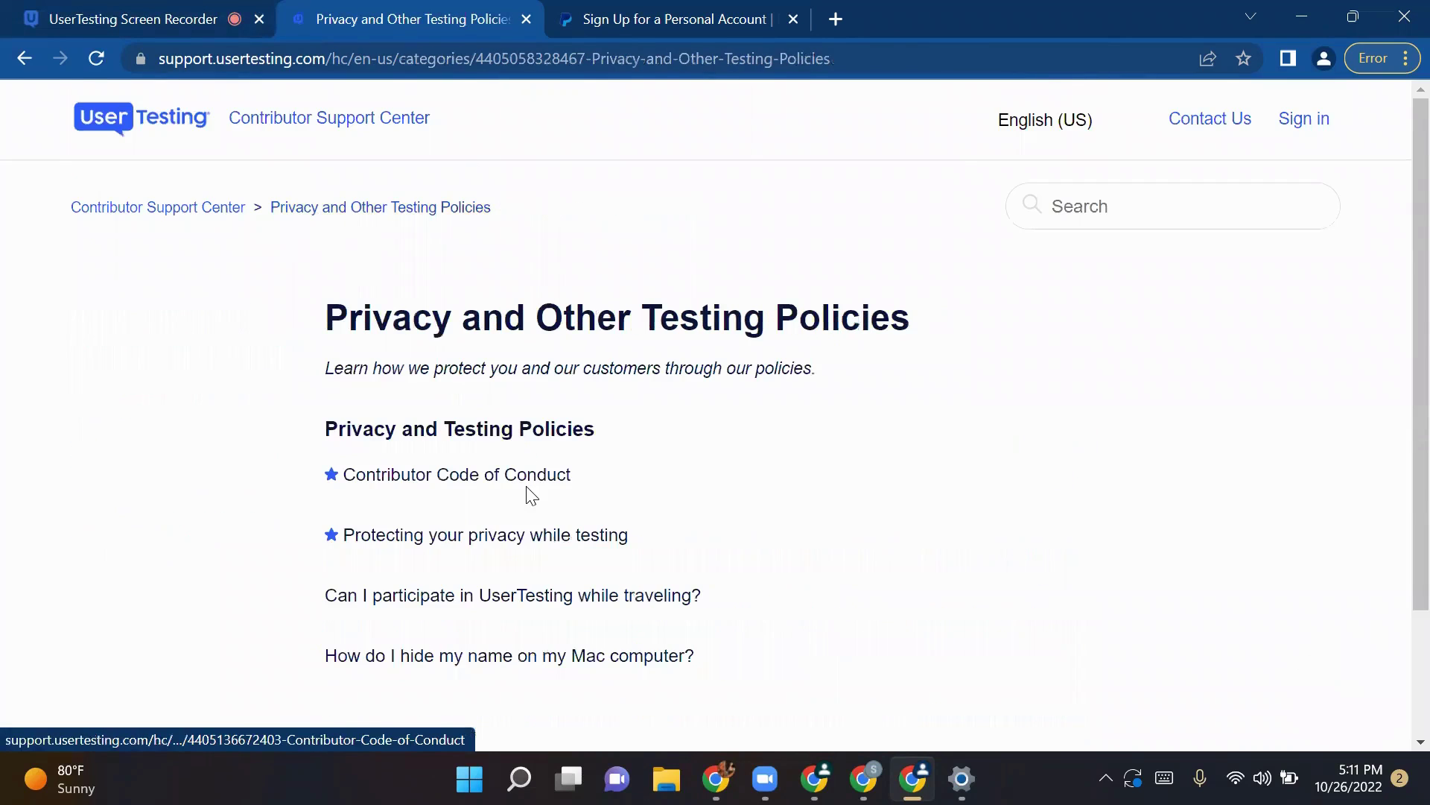
pyautogui.scroll(-3, 553, 573)
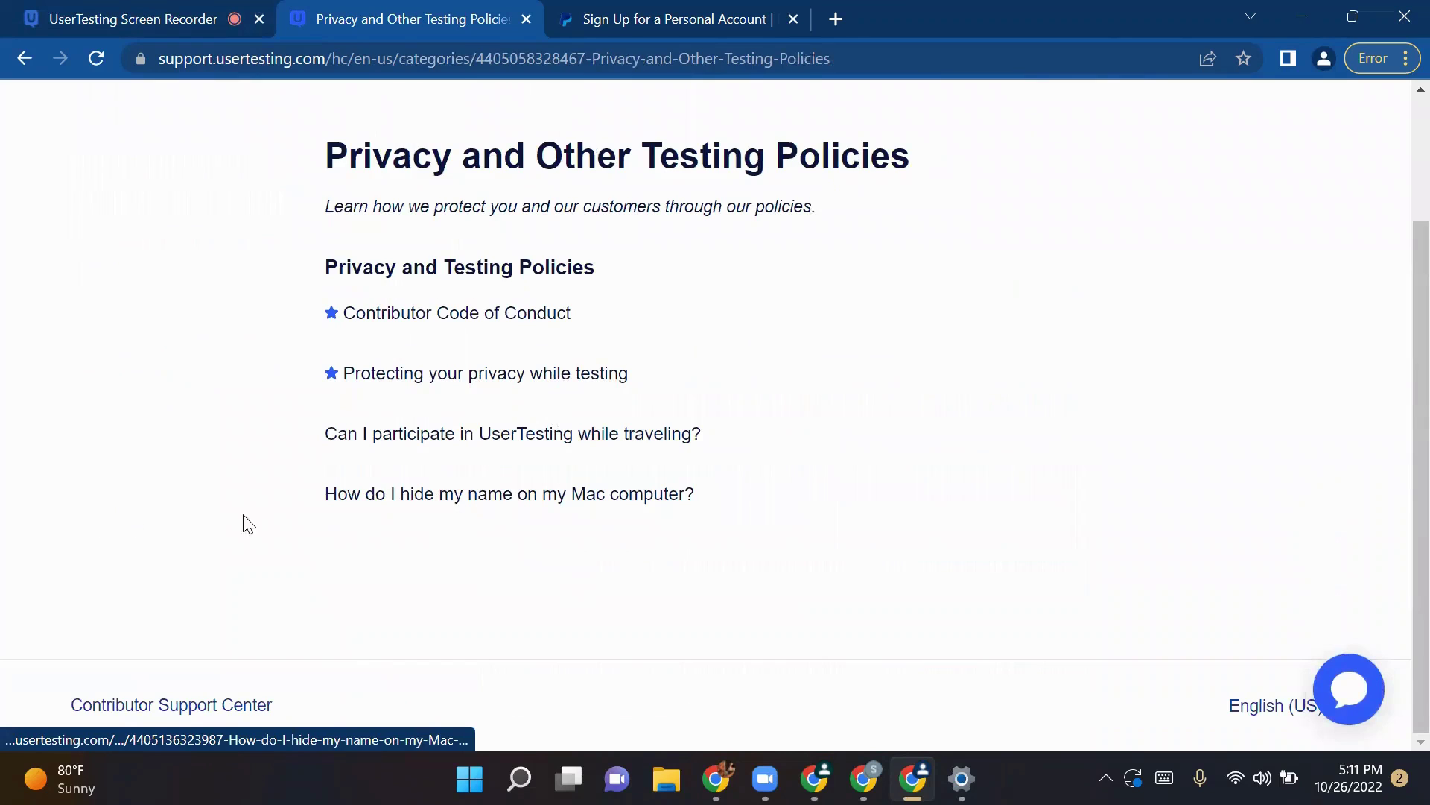
pyautogui.click(504, 497)
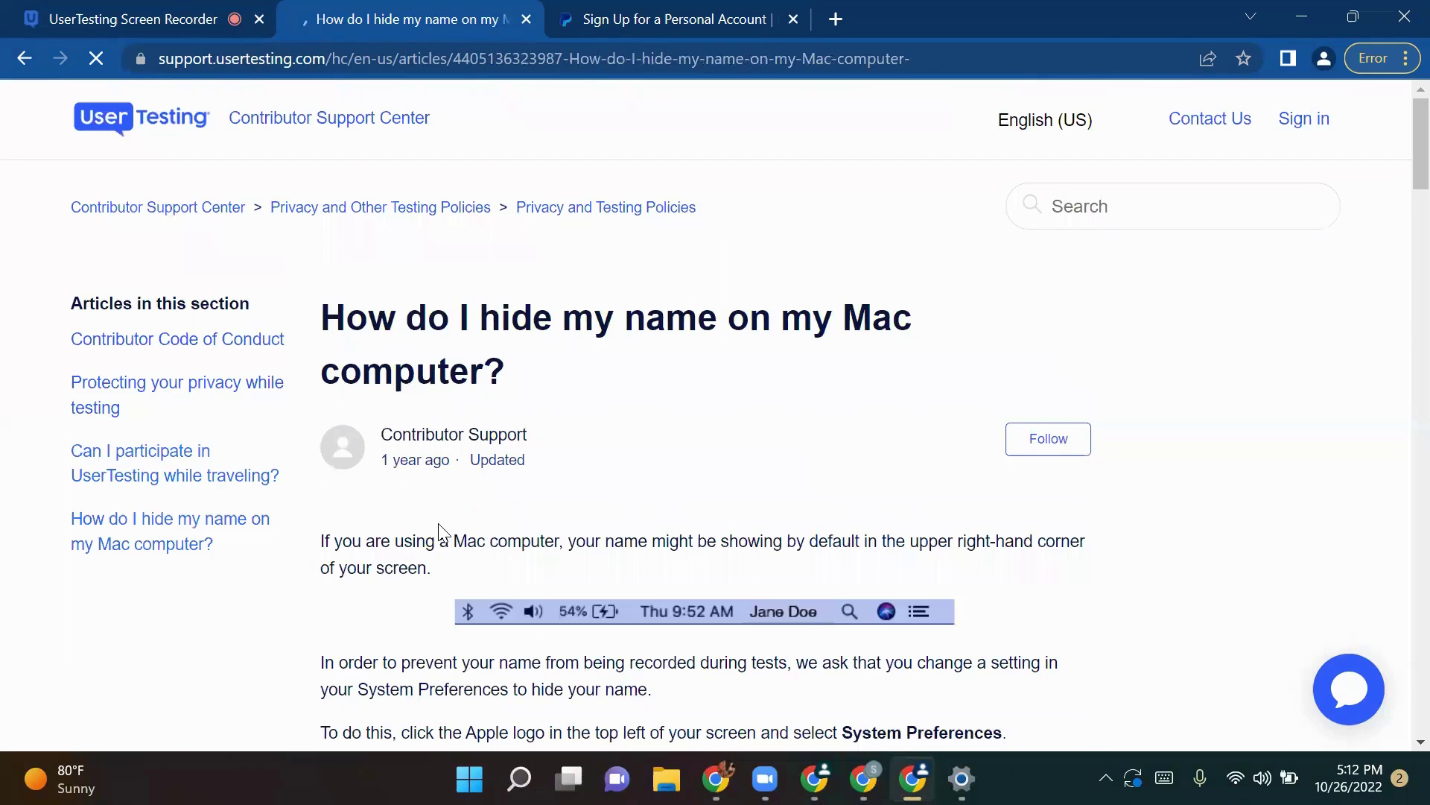
pyautogui.scroll(-15, 443, 551)
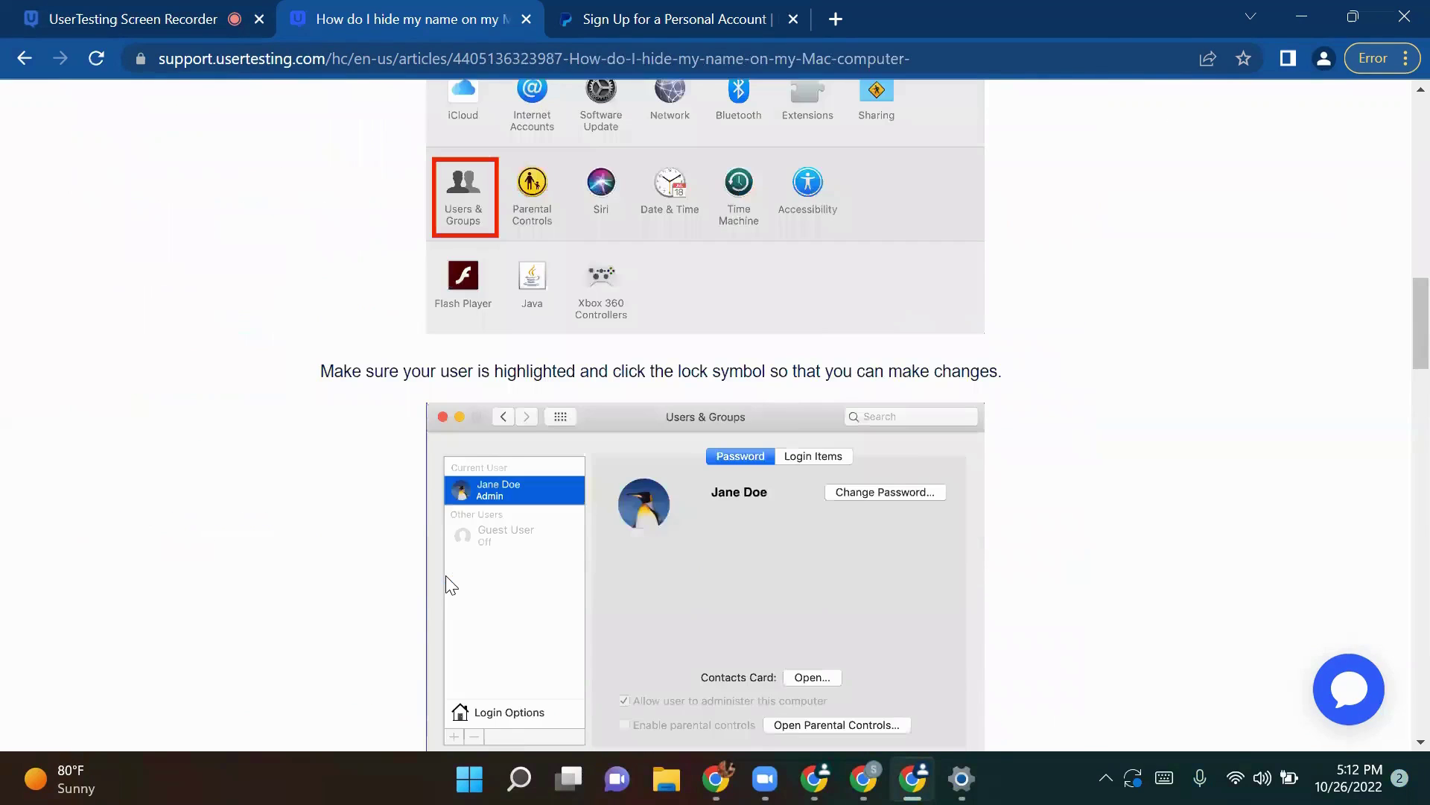
pyautogui.scroll(-6, 449, 594)
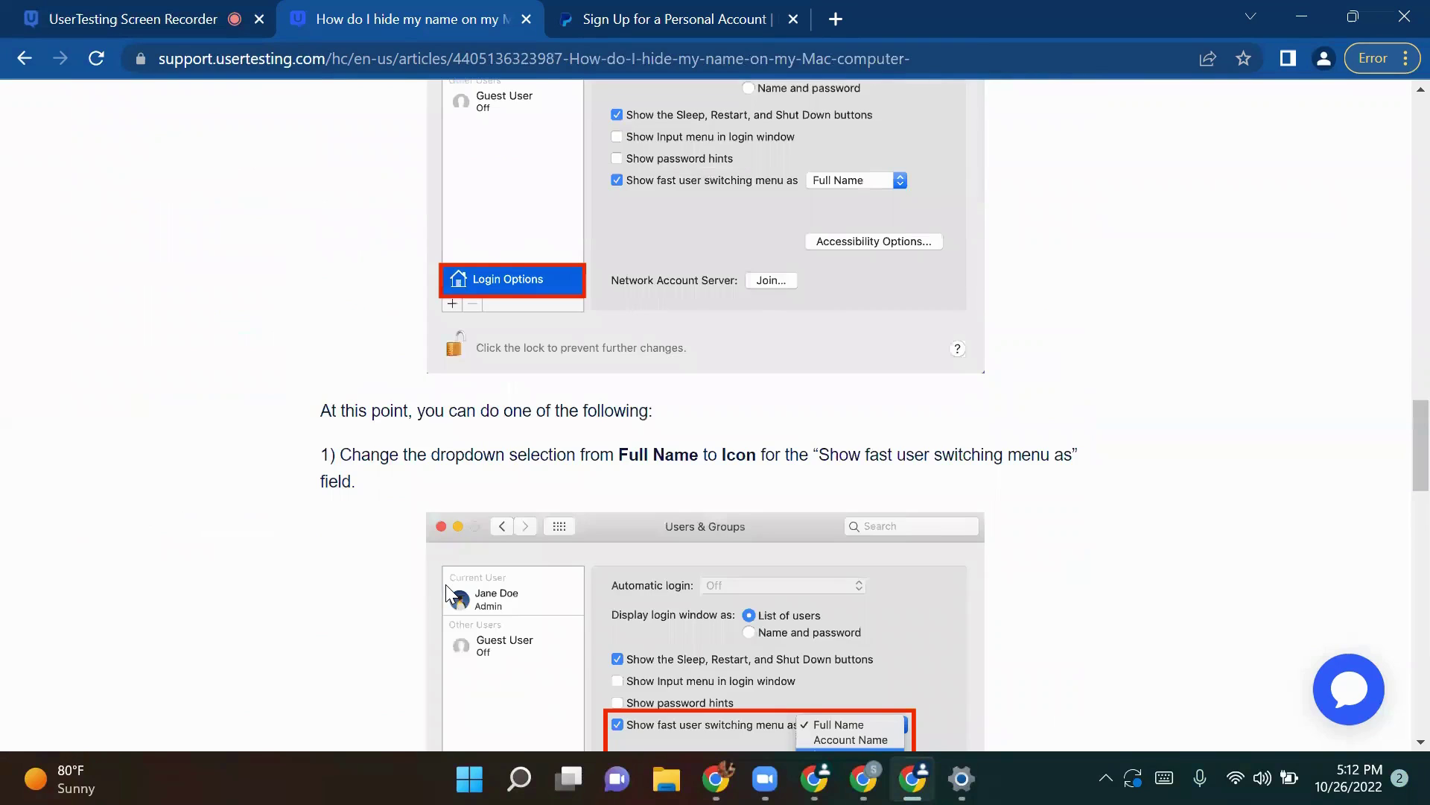
pyautogui.scroll(-10, 447, 594)
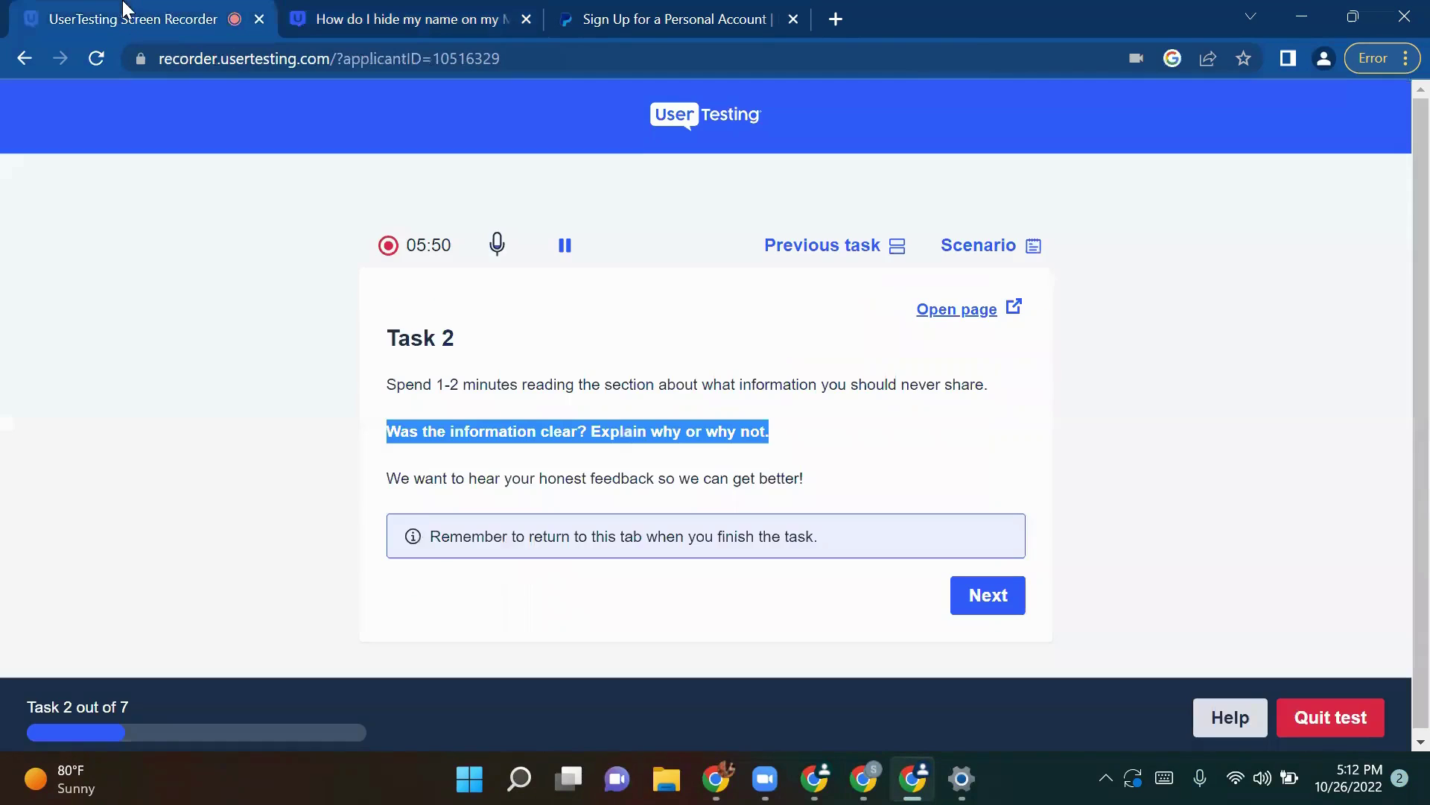
pyautogui.click(126, 19)
pyautogui.doubleClick(656, 433)
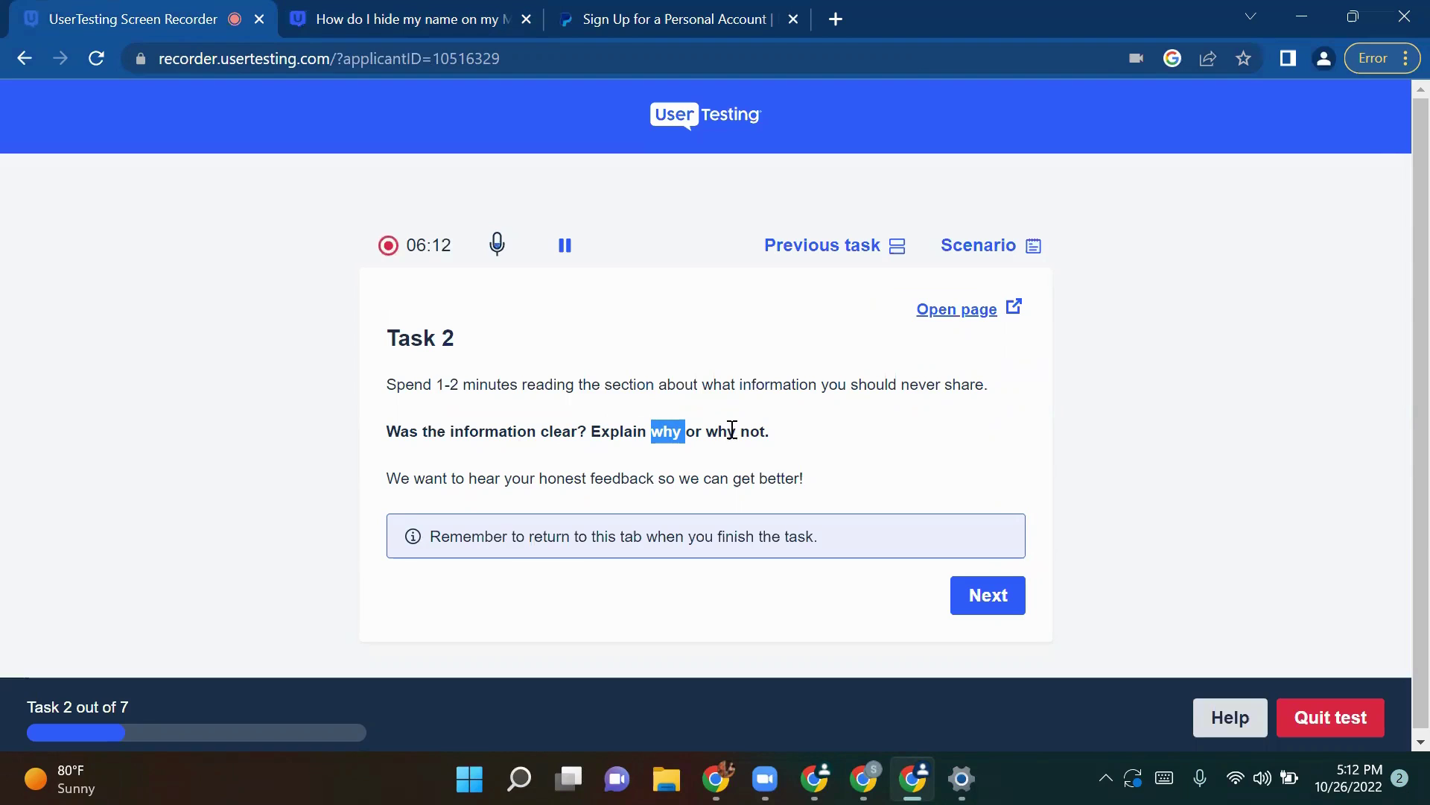
pyautogui.moveTo(716, 431); pyautogui.dragTo(822, 432)
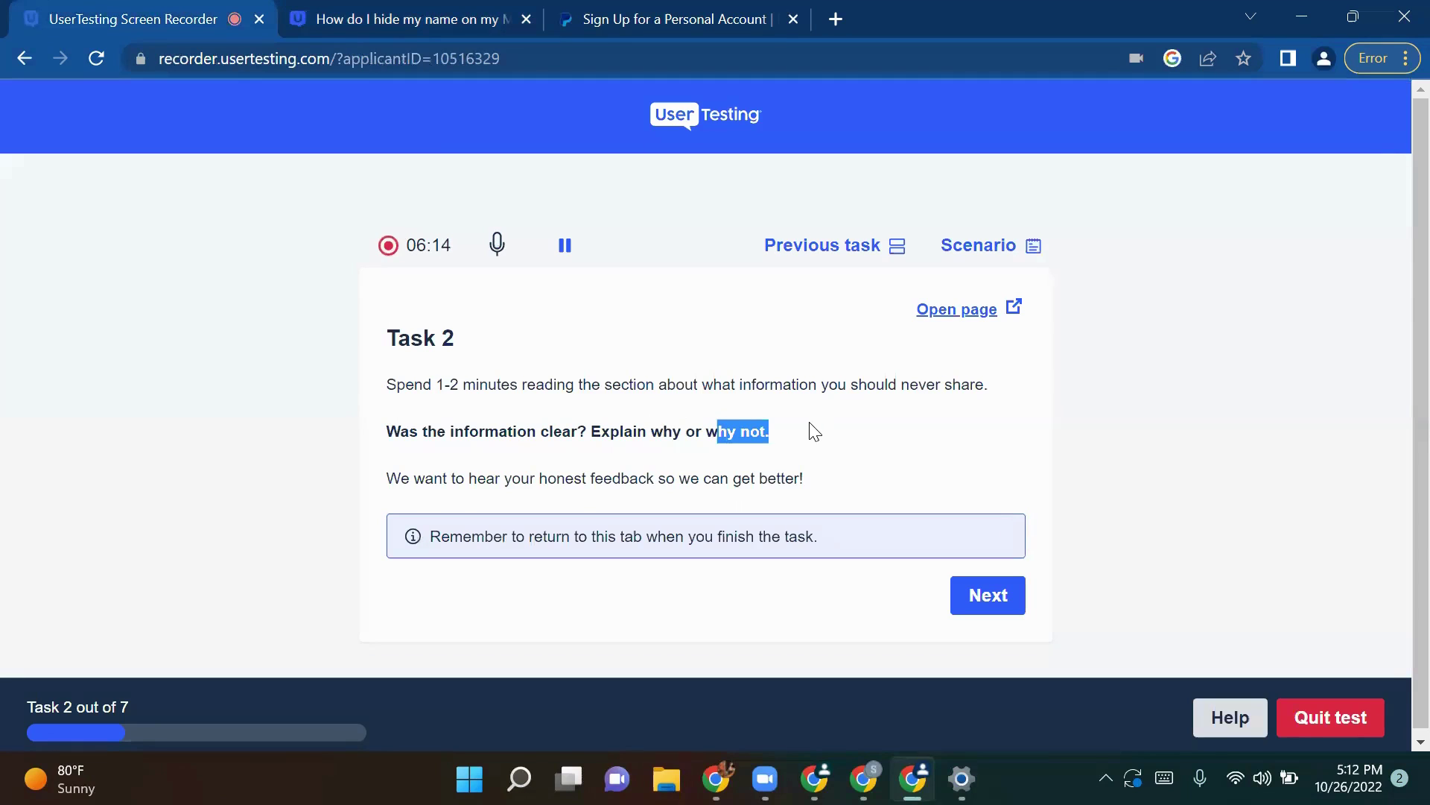
pyautogui.click(438, 9)
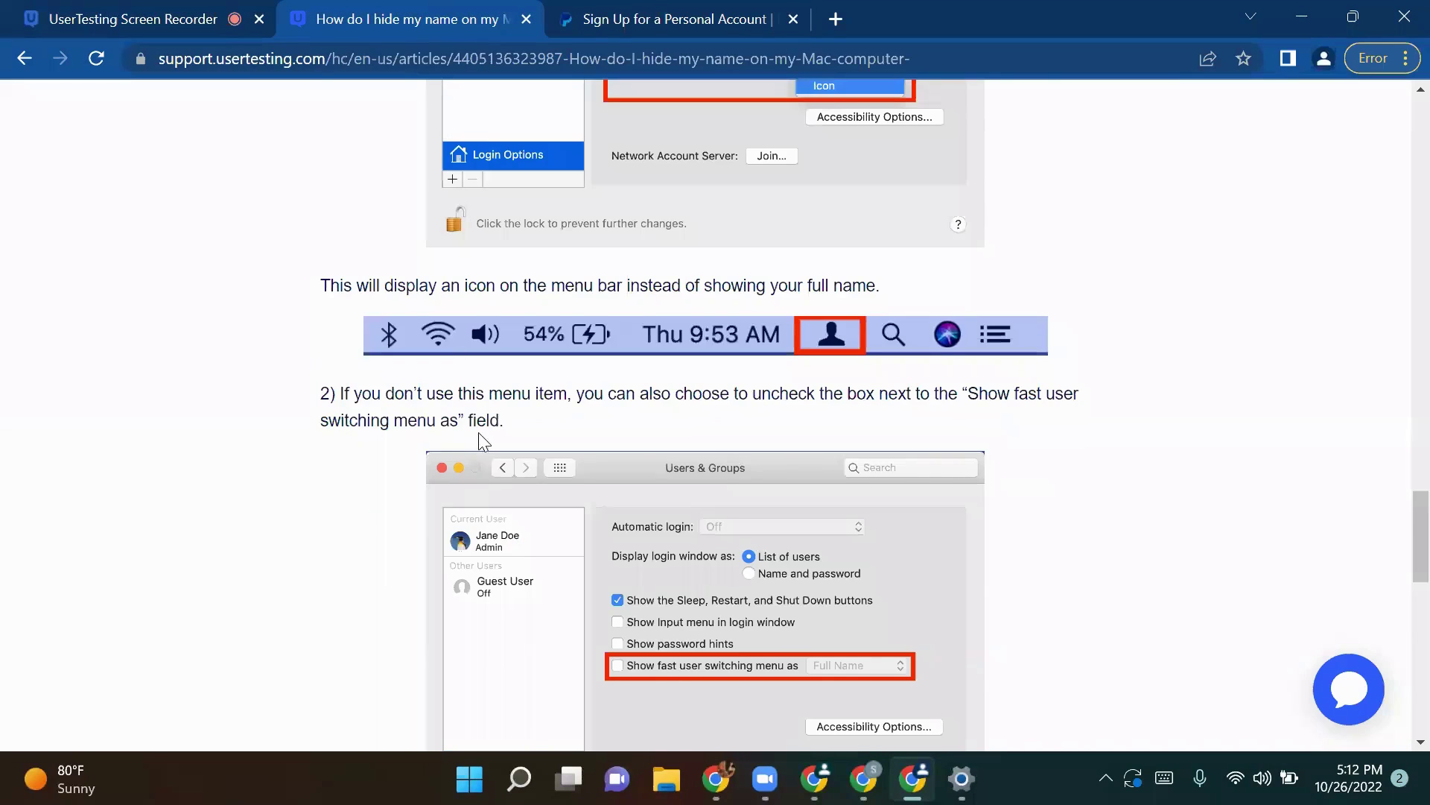
pyautogui.scroll(5, 478, 432)
pyautogui.scroll(20, 472, 435)
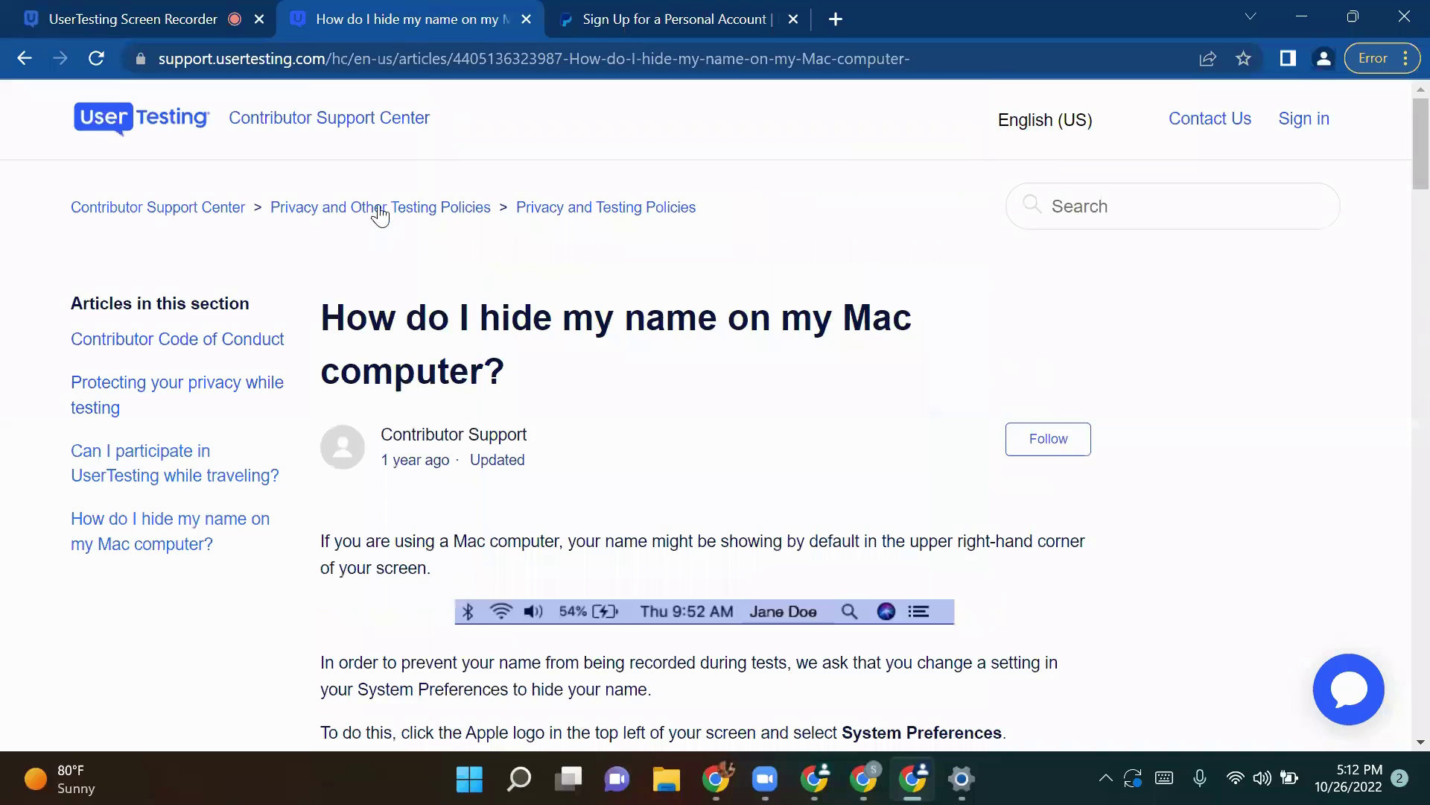
pyautogui.click(392, 217)
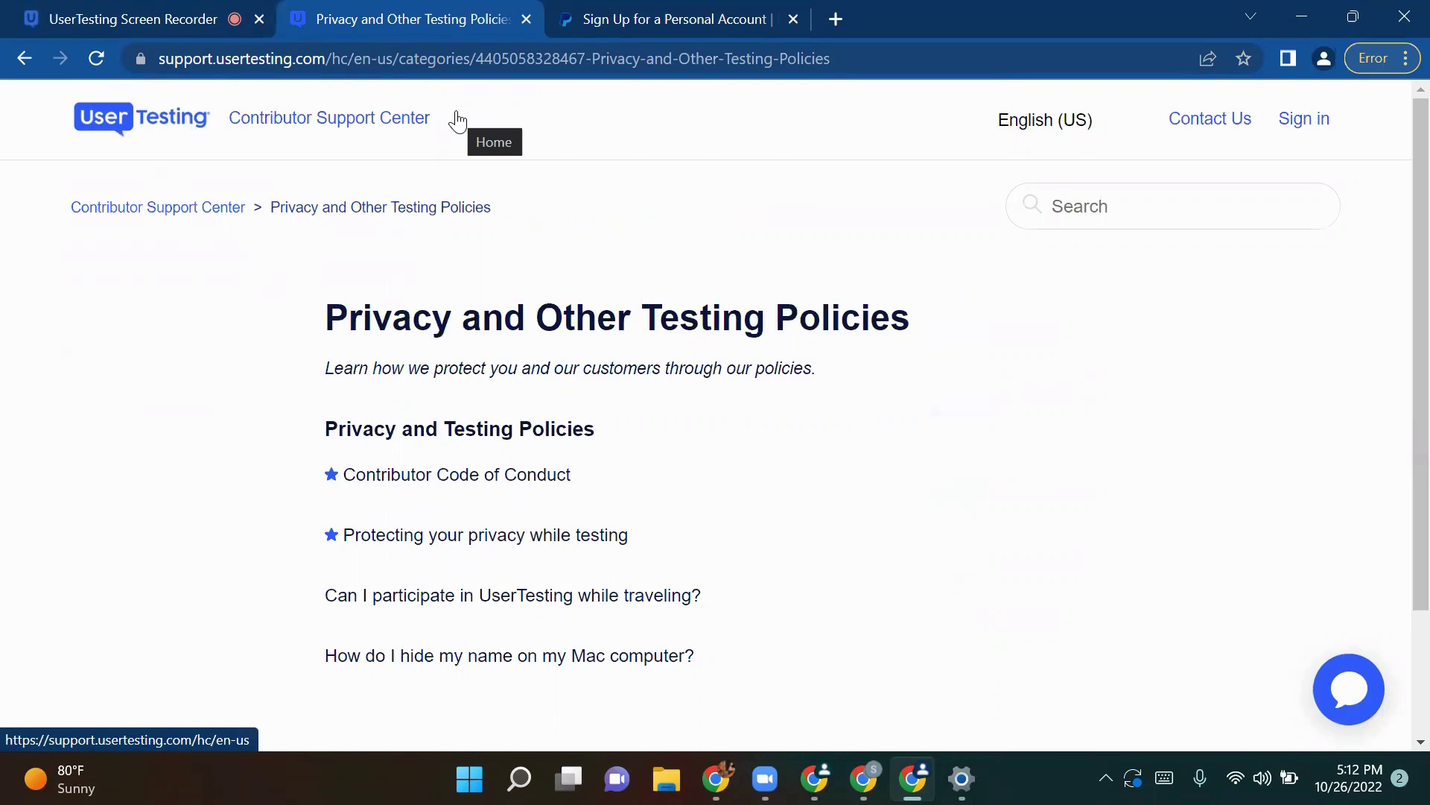
pyautogui.click(112, 10)
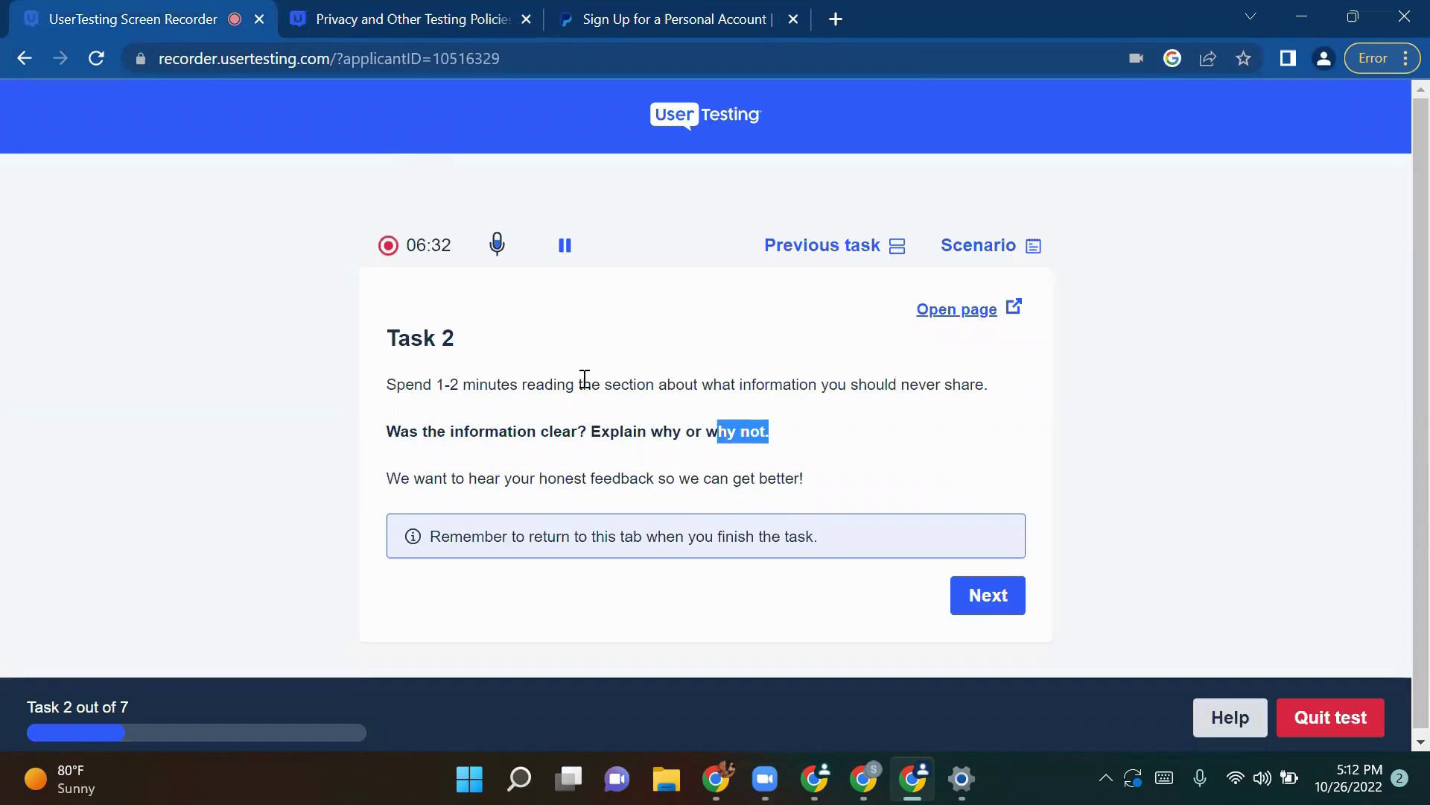
pyautogui.moveTo(455, 339); pyautogui.dragTo(271, 322)
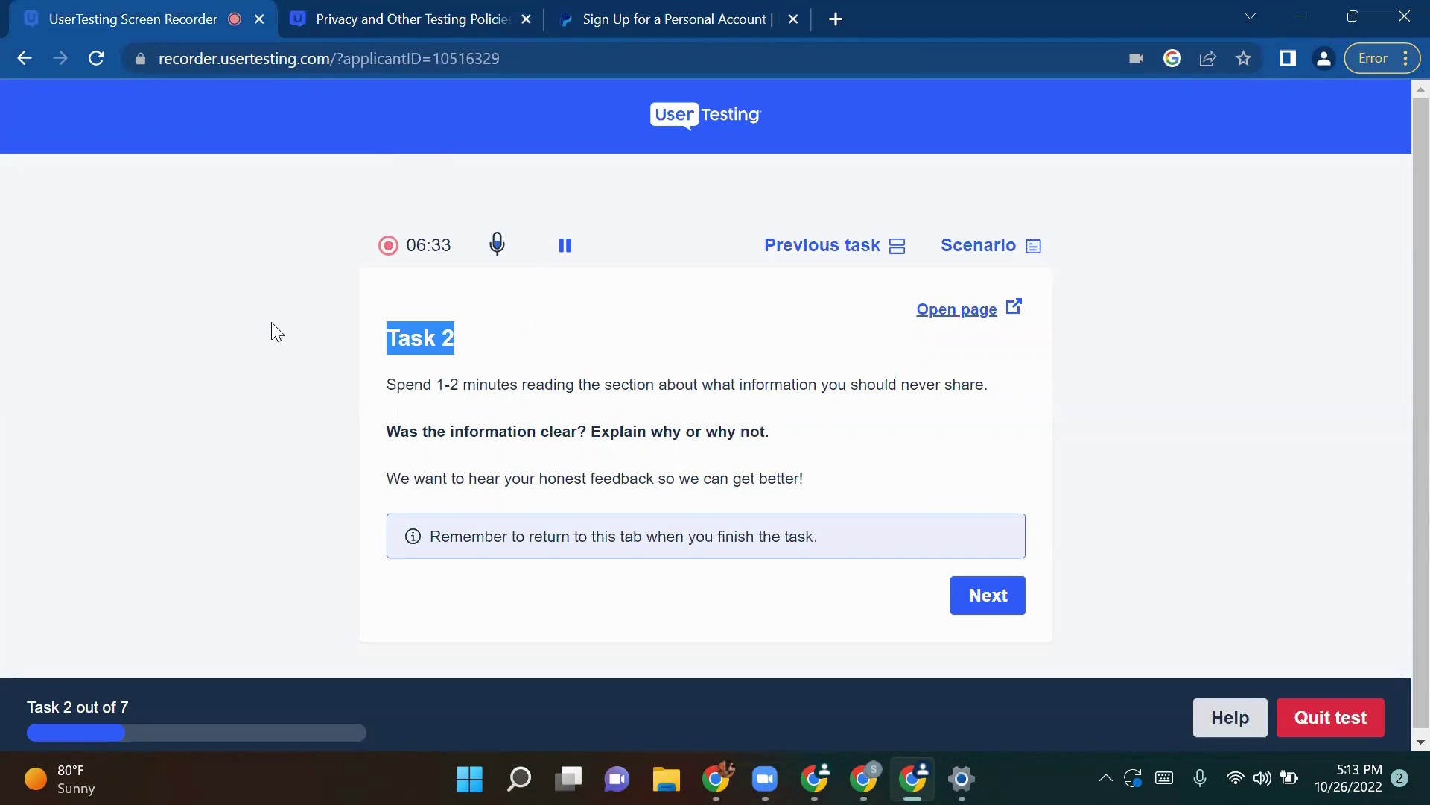
# Step: Advance to Task 3 and check the Code of Conduct and Protecting your privacy articles
pyautogui.click(989, 596)
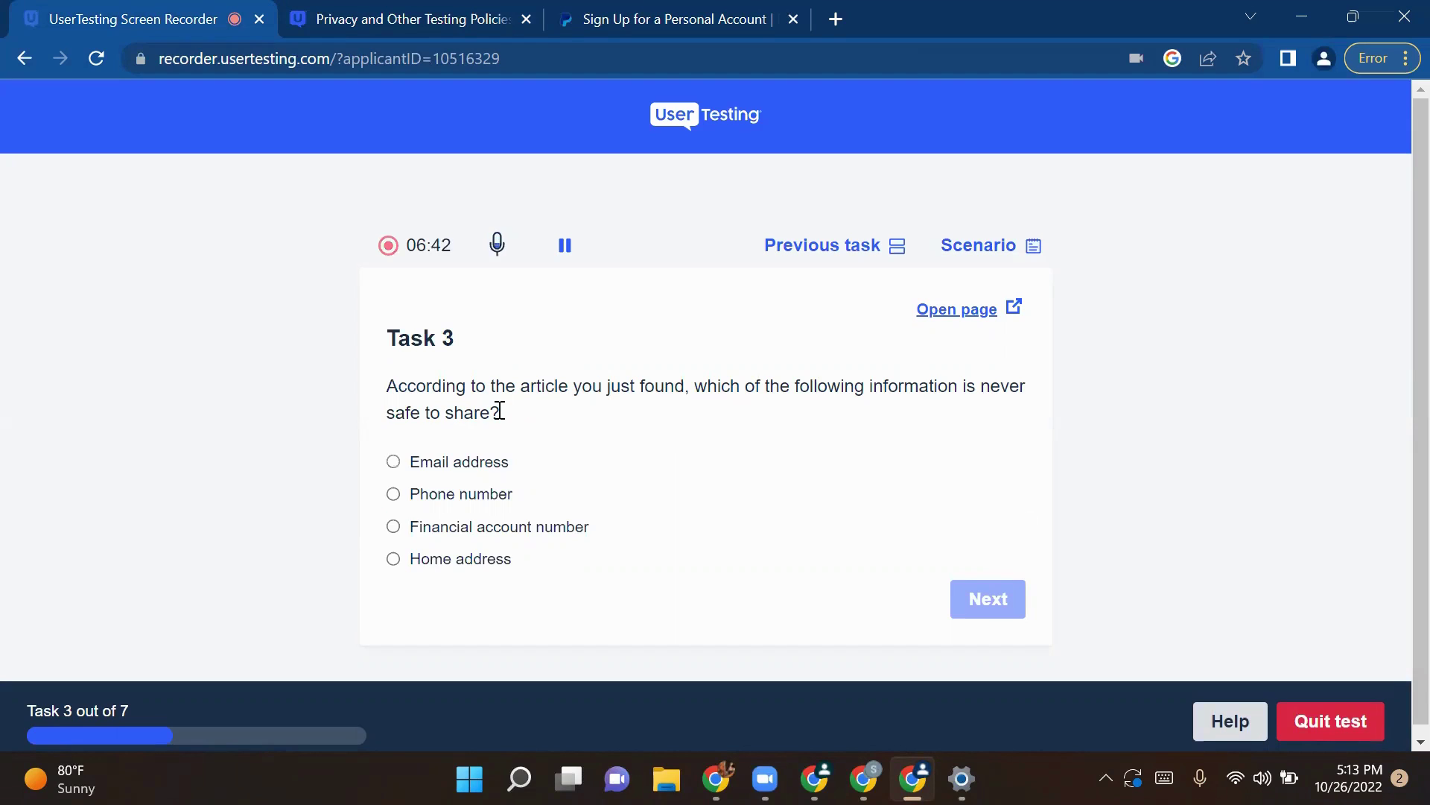
pyautogui.click(310, 13)
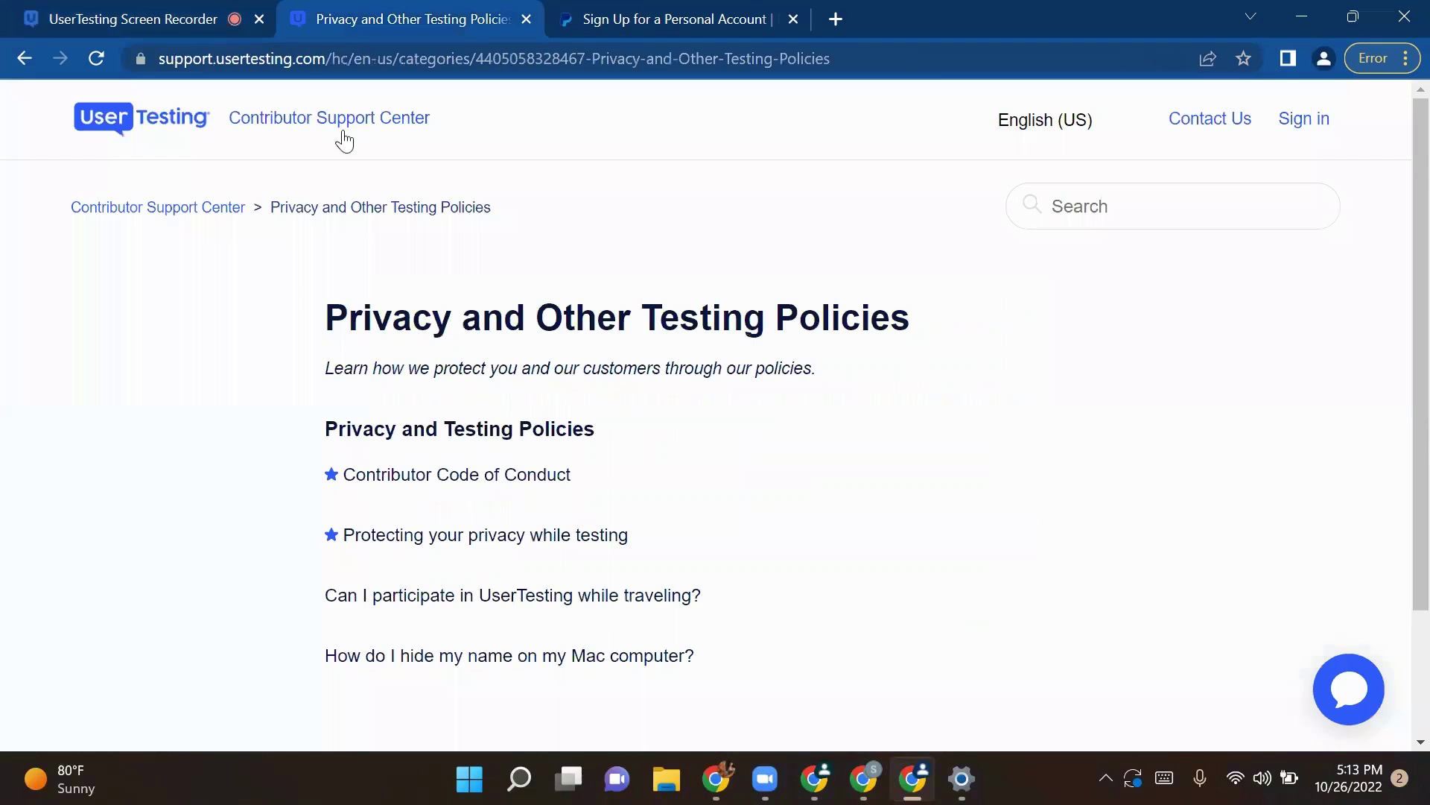
pyautogui.click(439, 488)
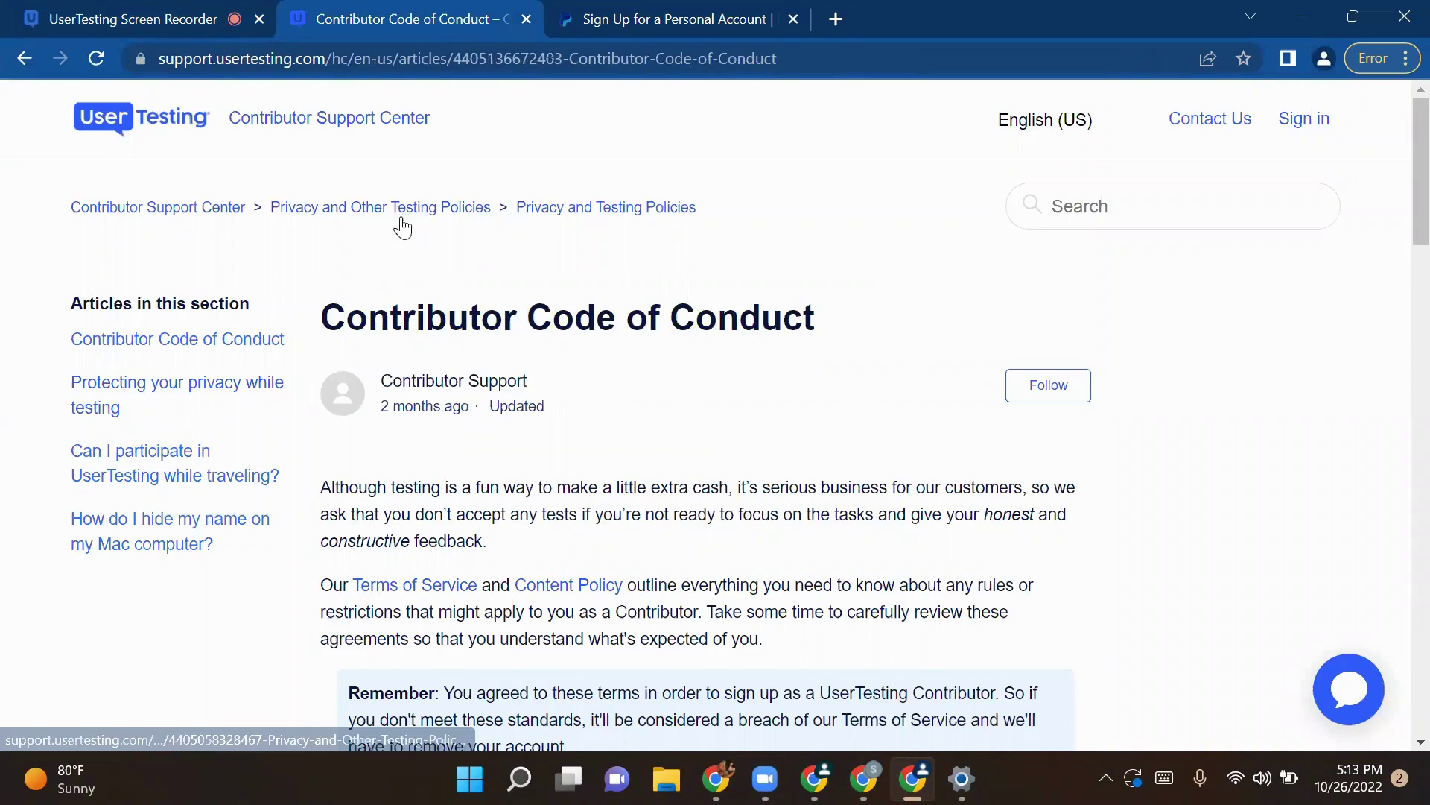
pyautogui.click(394, 209)
pyautogui.click(471, 542)
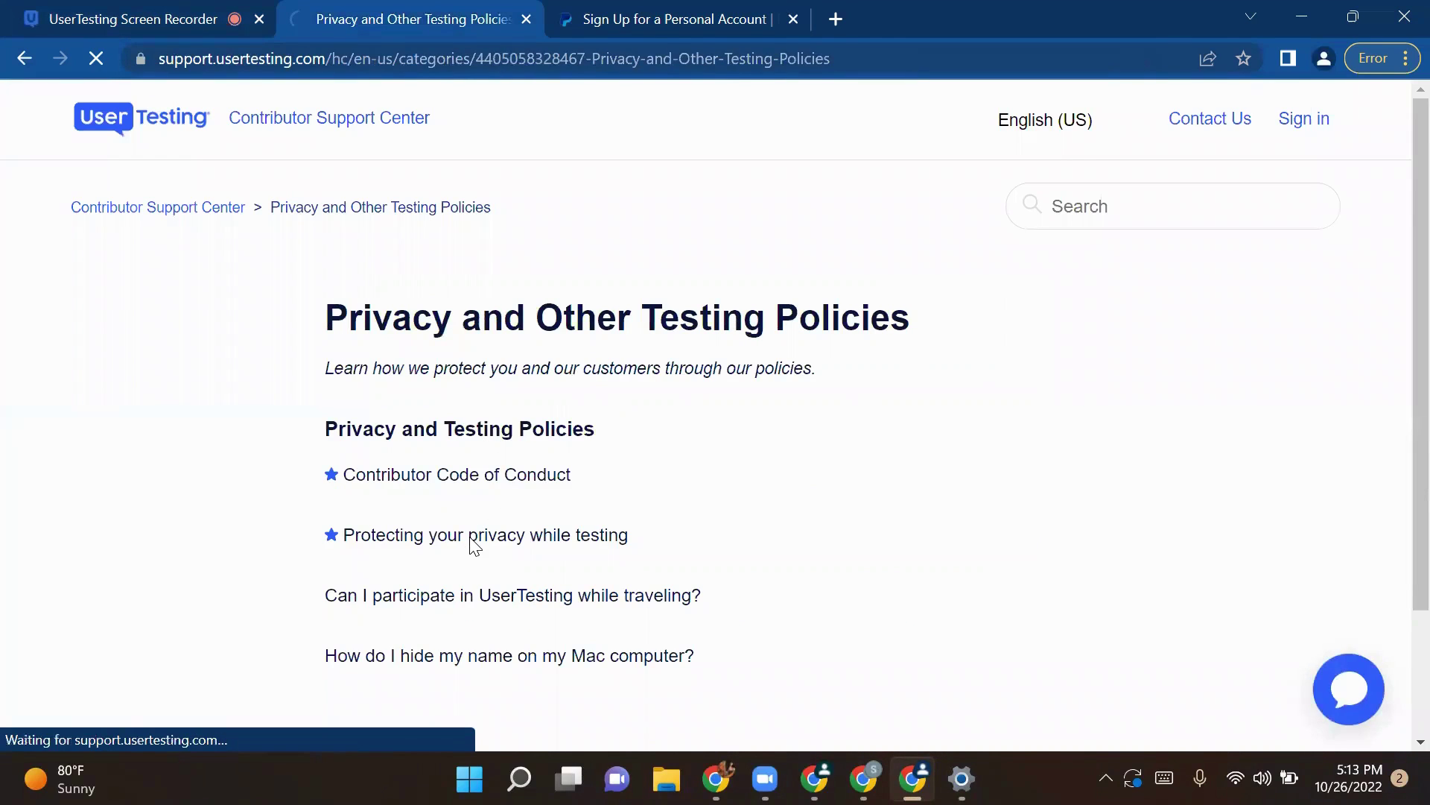
pyautogui.scroll(-3, 492, 588)
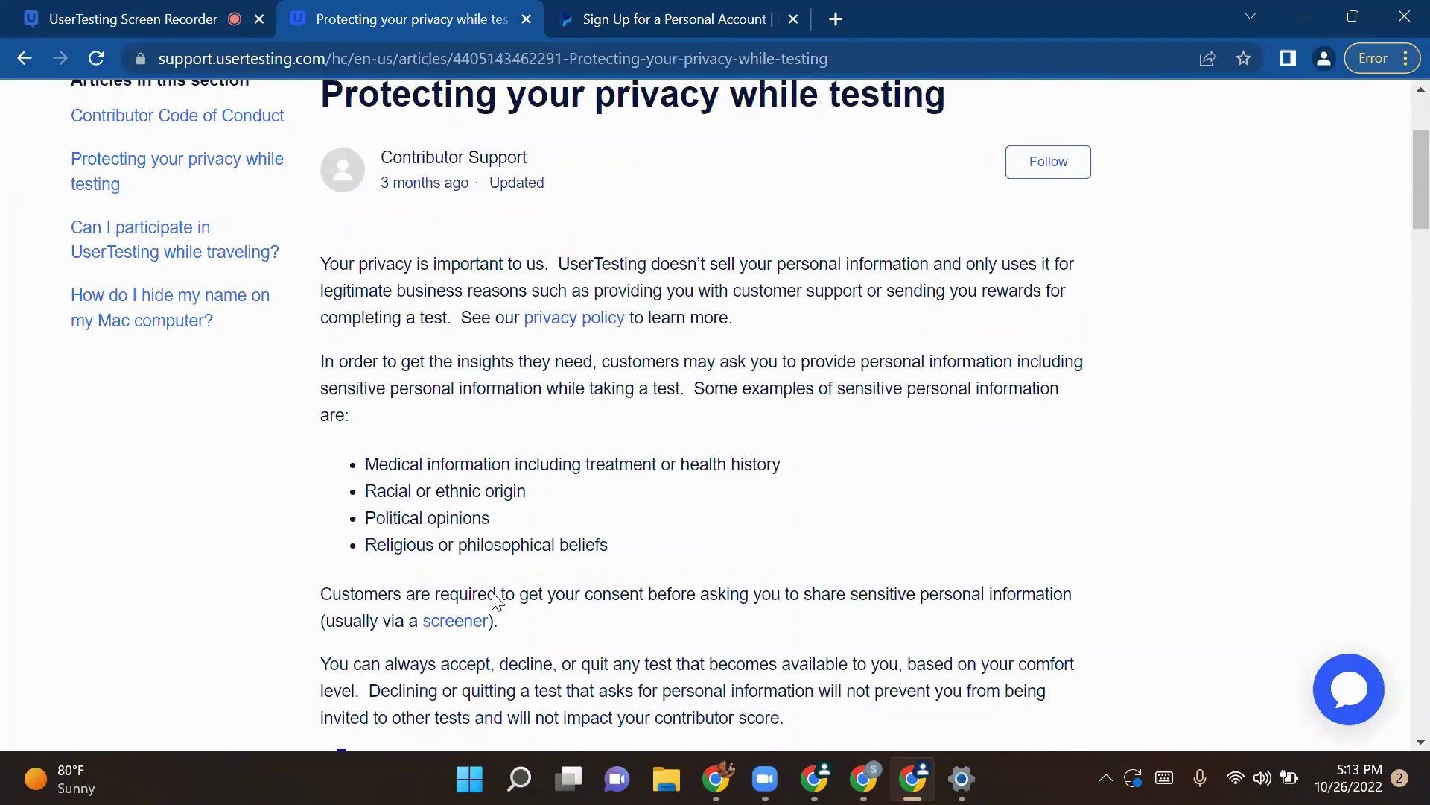
pyautogui.click(72, 14)
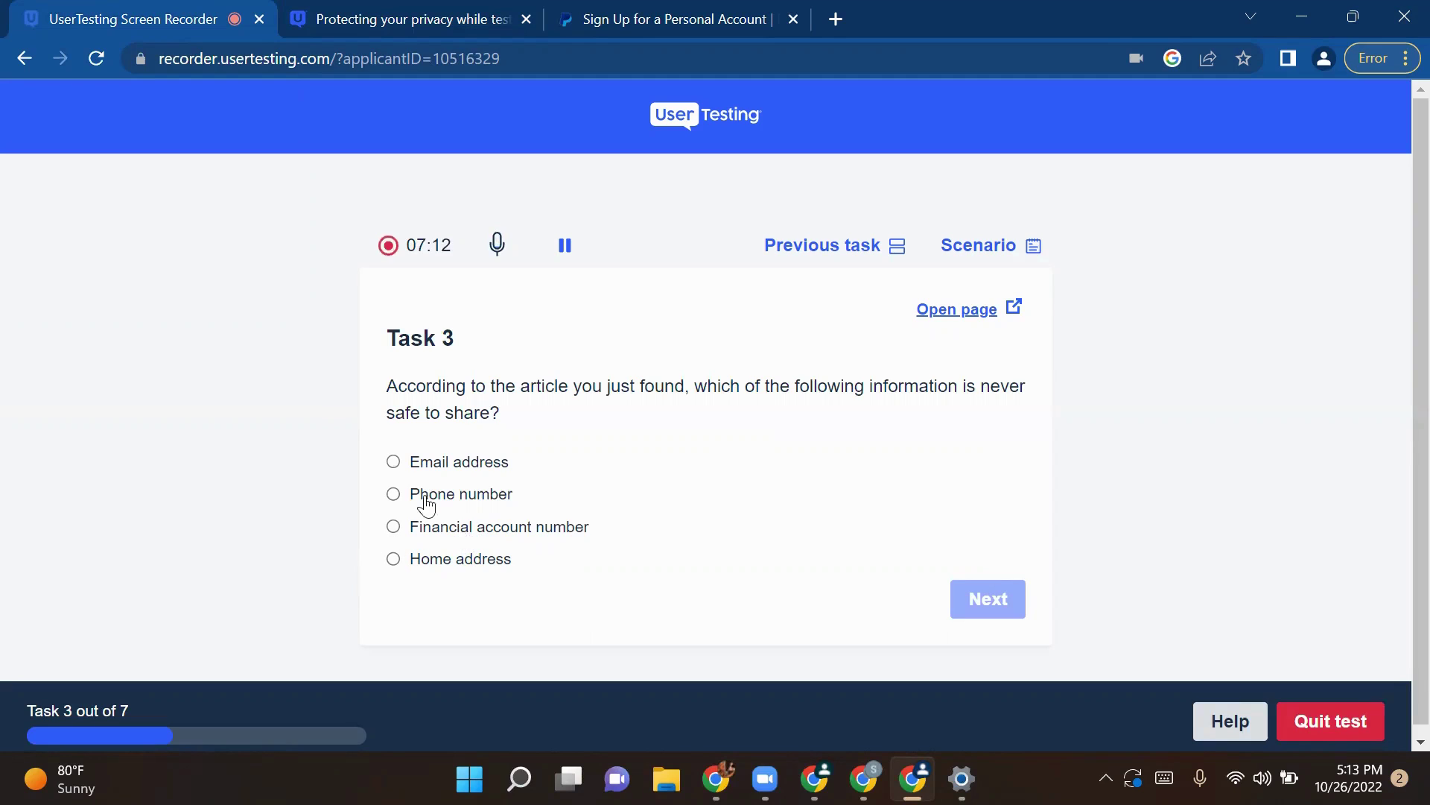
# Step: Choose Financial account number as the Task 3 answer and continue to Task 4
pyautogui.click(505, 463)
pyautogui.click(459, 504)
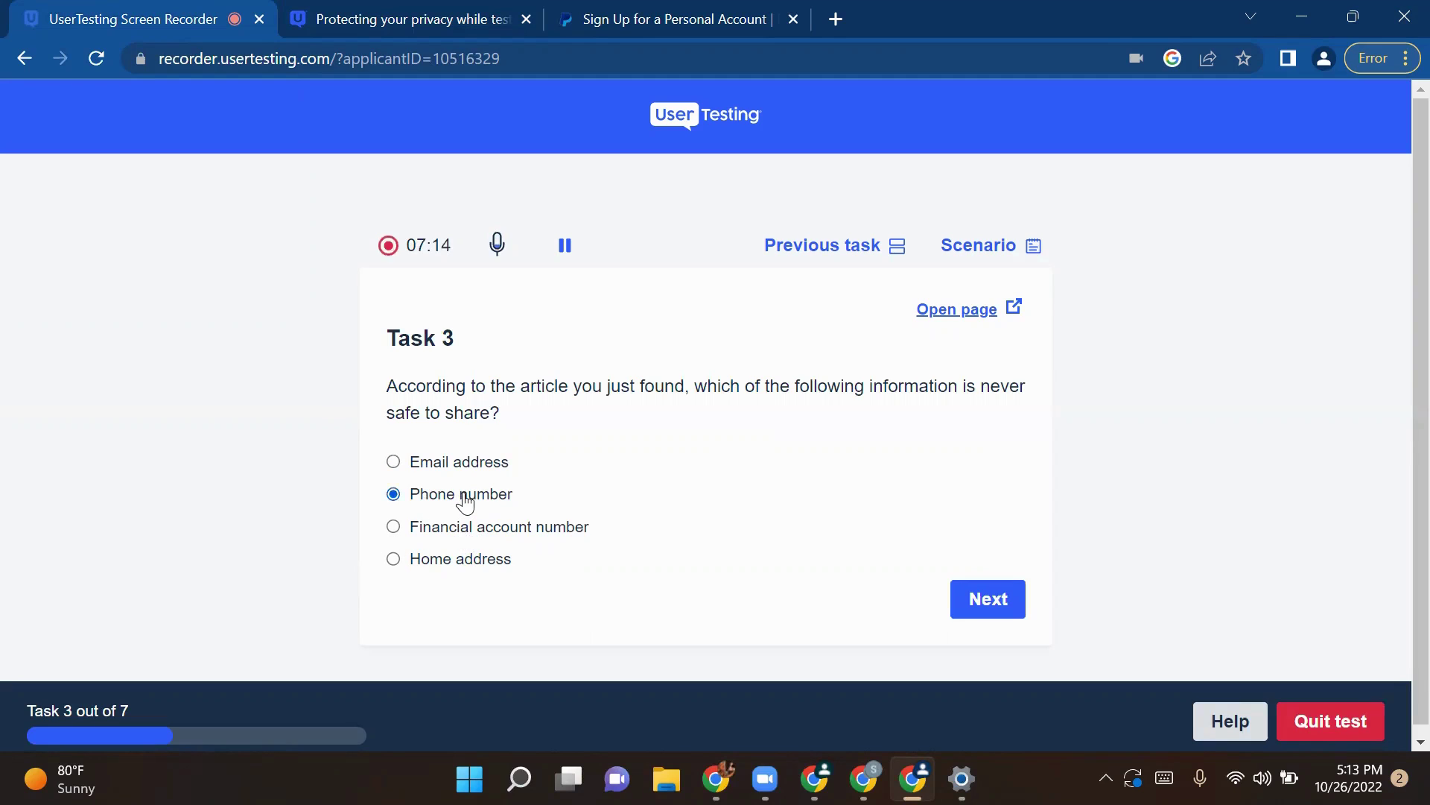
pyautogui.click(458, 568)
pyautogui.click(478, 537)
pyautogui.click(994, 601)
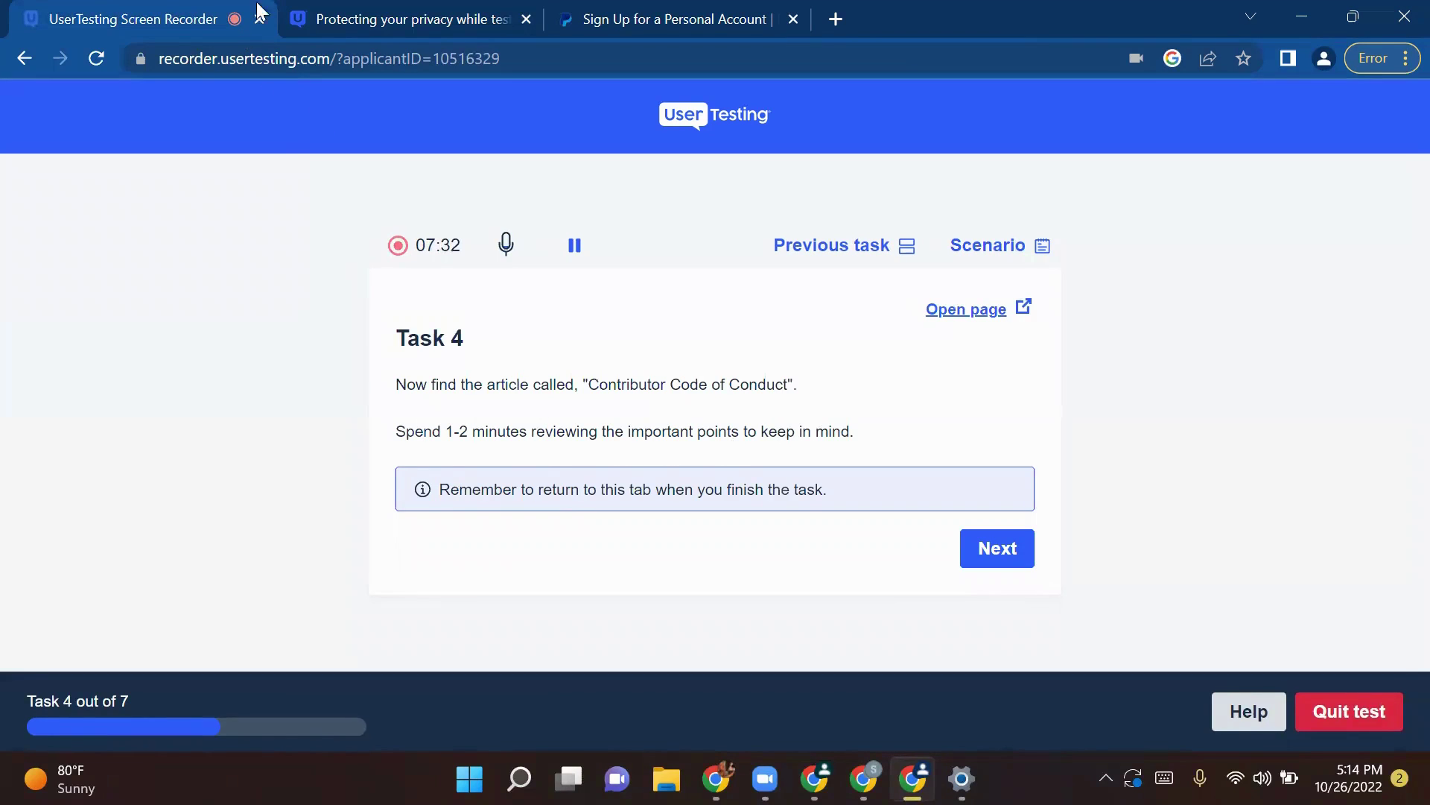
# Step: Open the Contributor Code of Conduct article from the Privacy and Other Testing Policies category
pyautogui.click(343, 8)
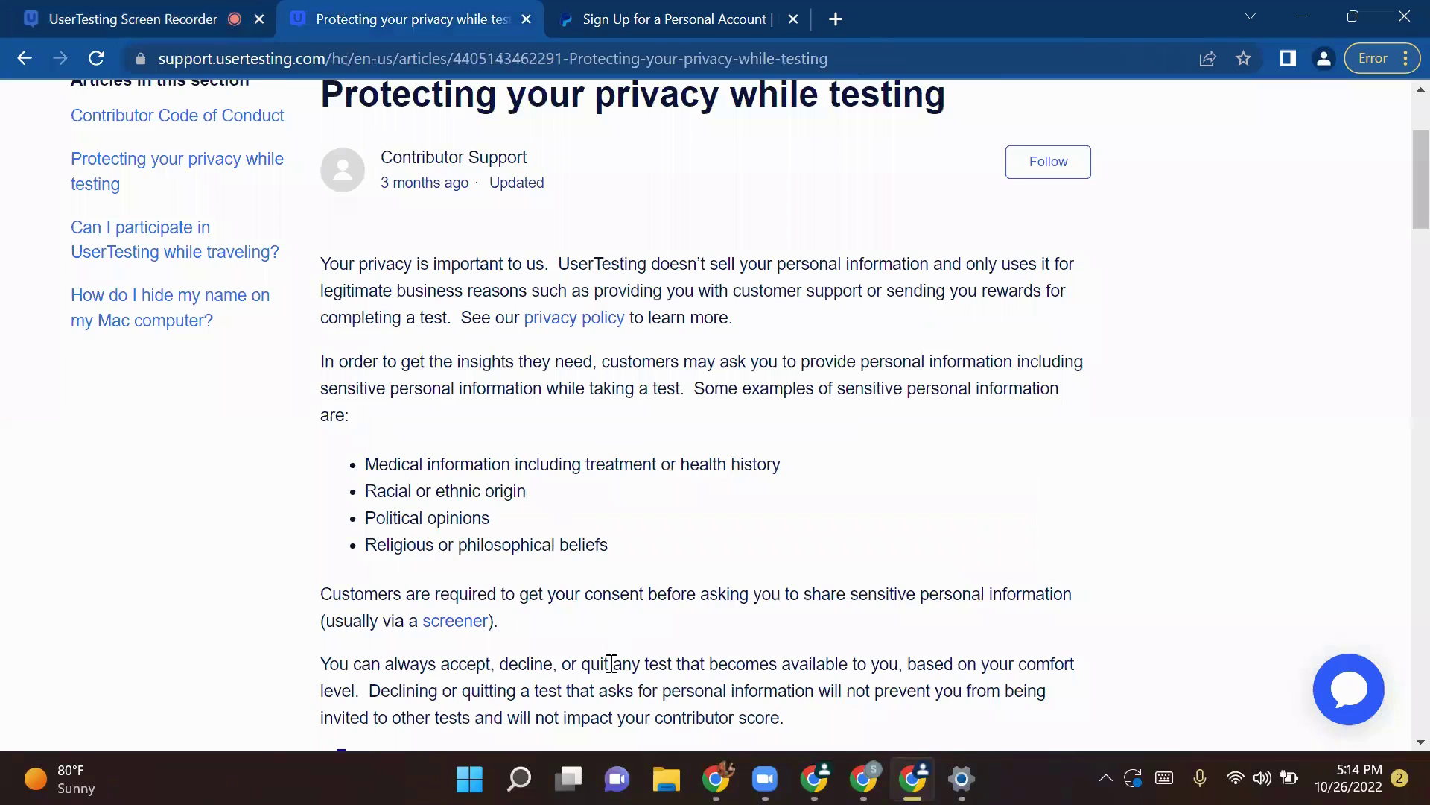
pyautogui.scroll(3, 611, 663)
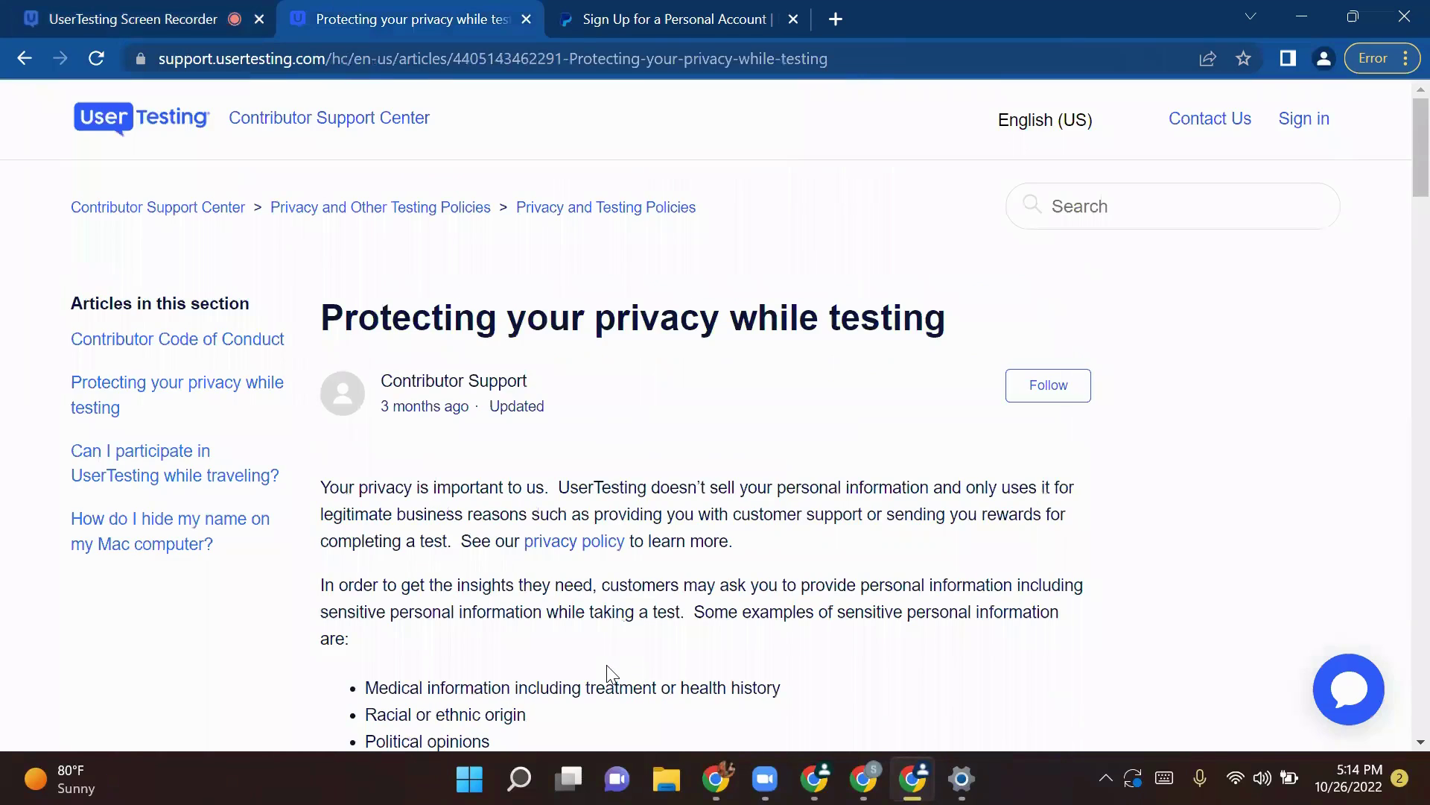
pyautogui.click(340, 208)
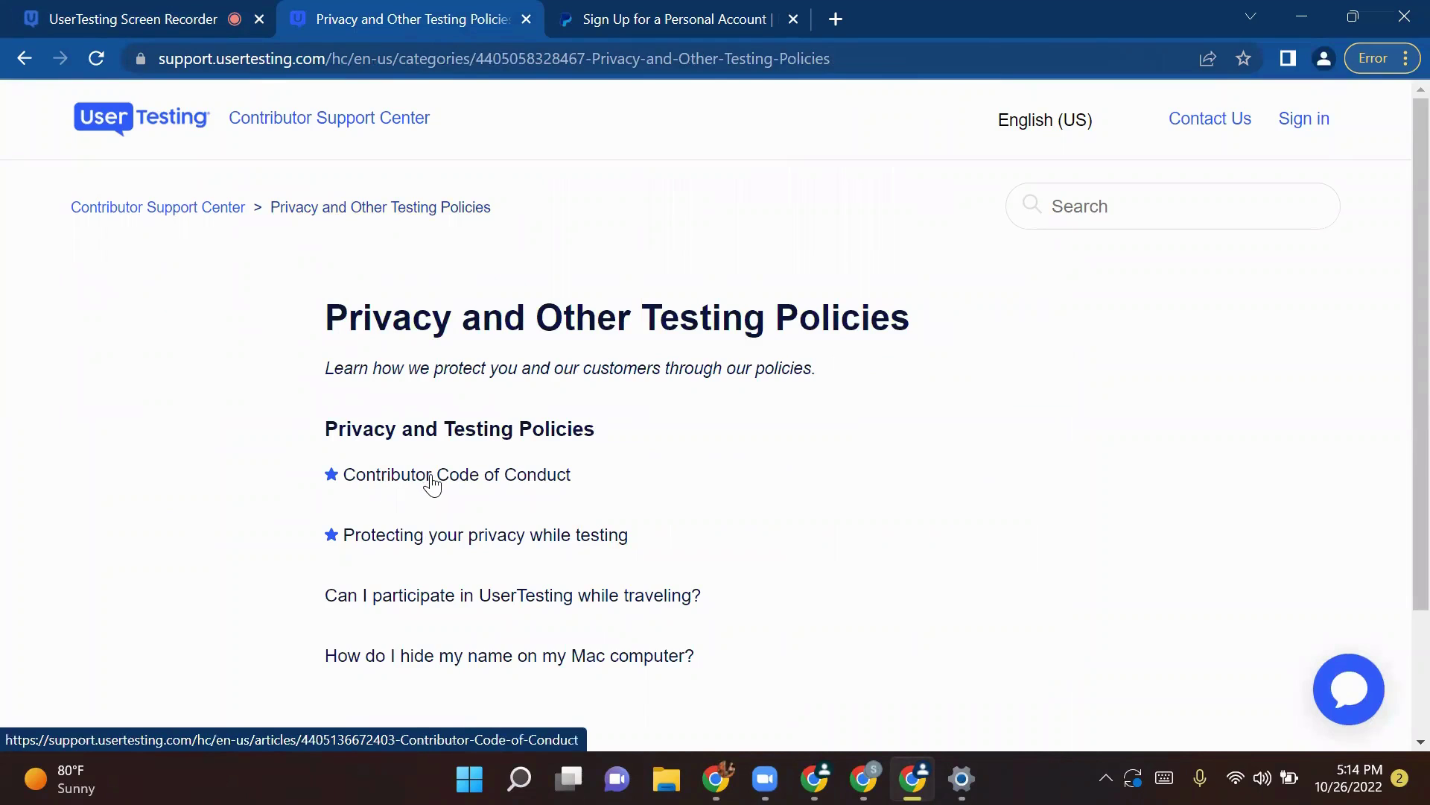
pyautogui.click(432, 484)
pyautogui.click(159, 15)
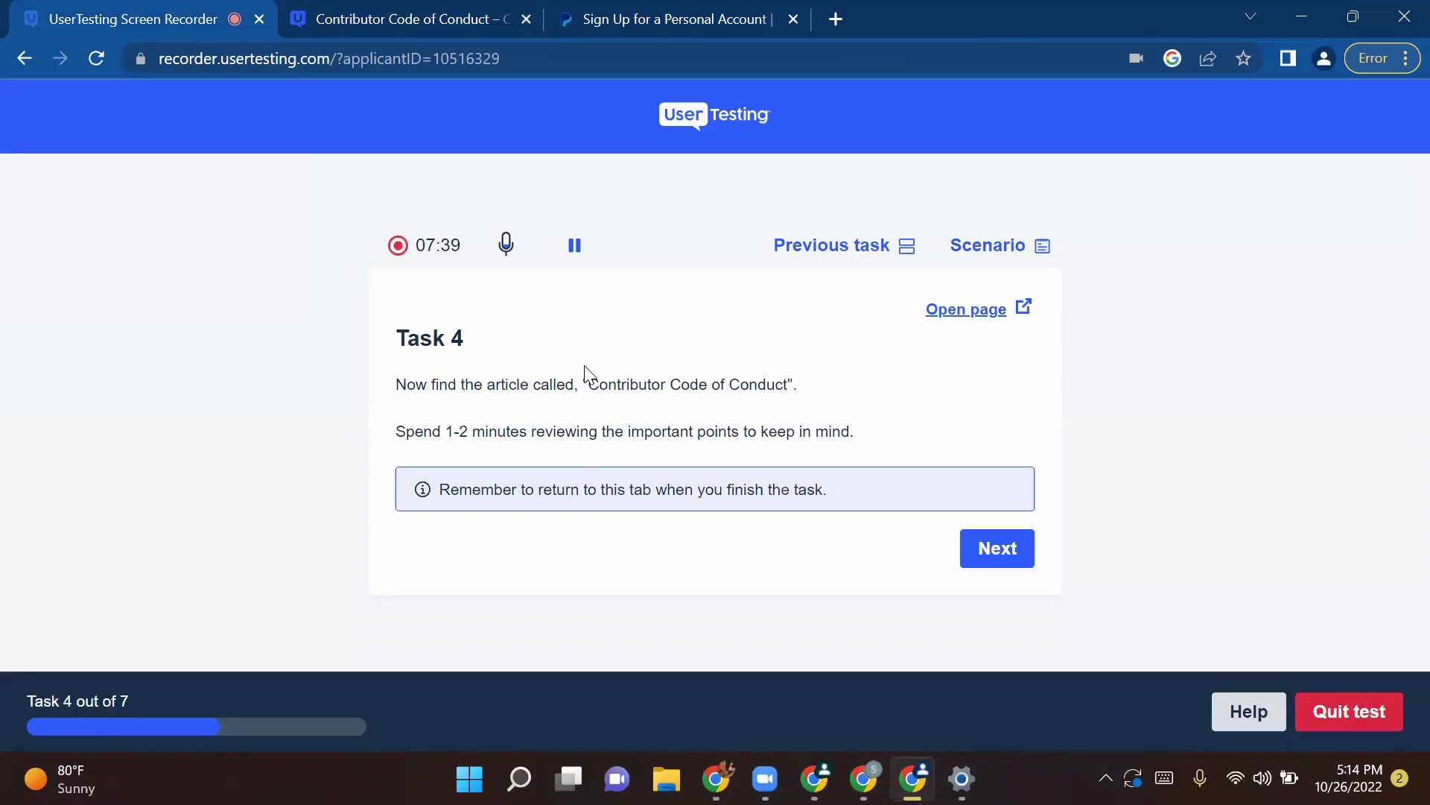
pyautogui.moveTo(585, 370); pyautogui.dragTo(767, 374)
# Step: Scroll through the Contributor Code of Conduct article, then return to Task 4 in the recorder
pyautogui.click(382, 15)
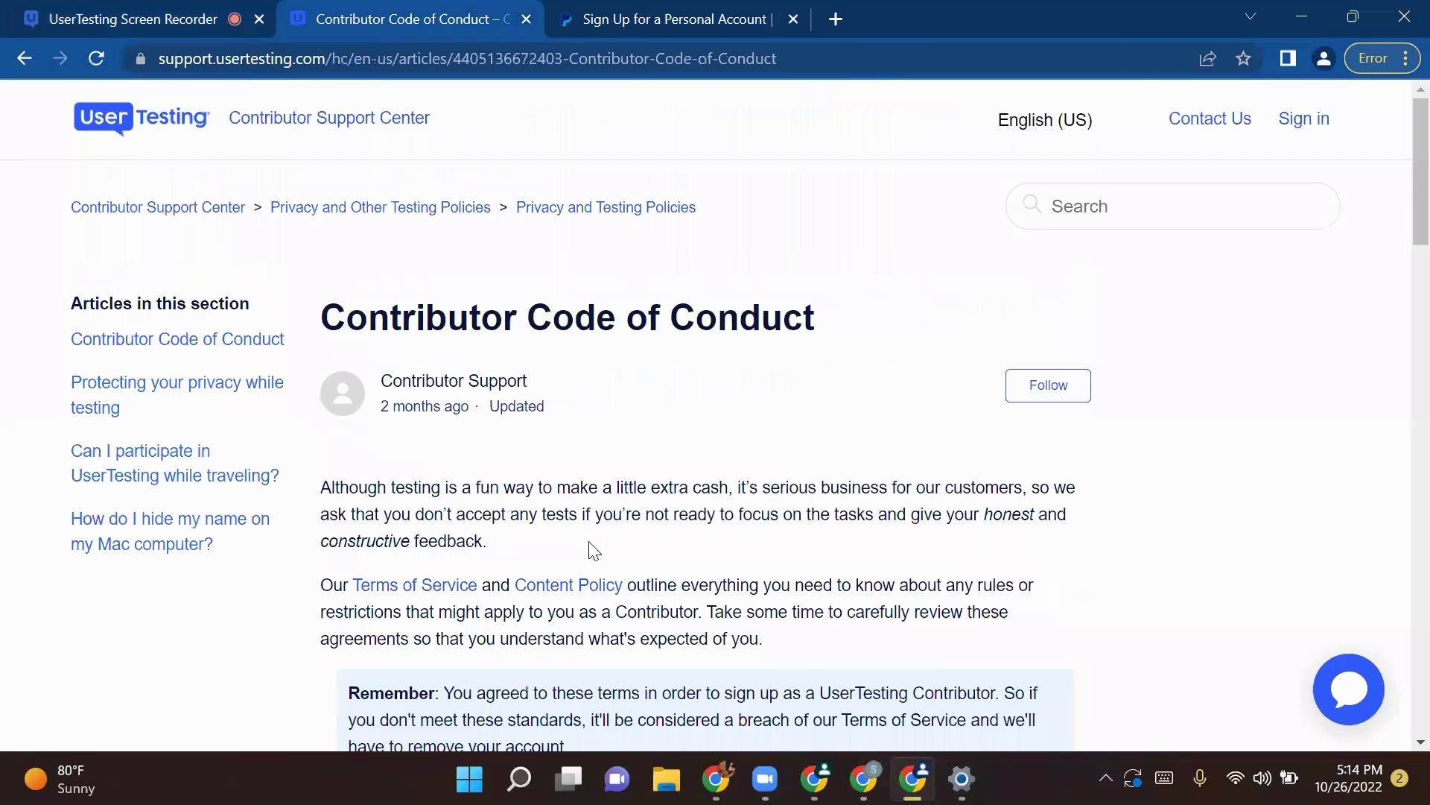
pyautogui.scroll(-1, 594, 559)
pyautogui.scroll(-10, 699, 629)
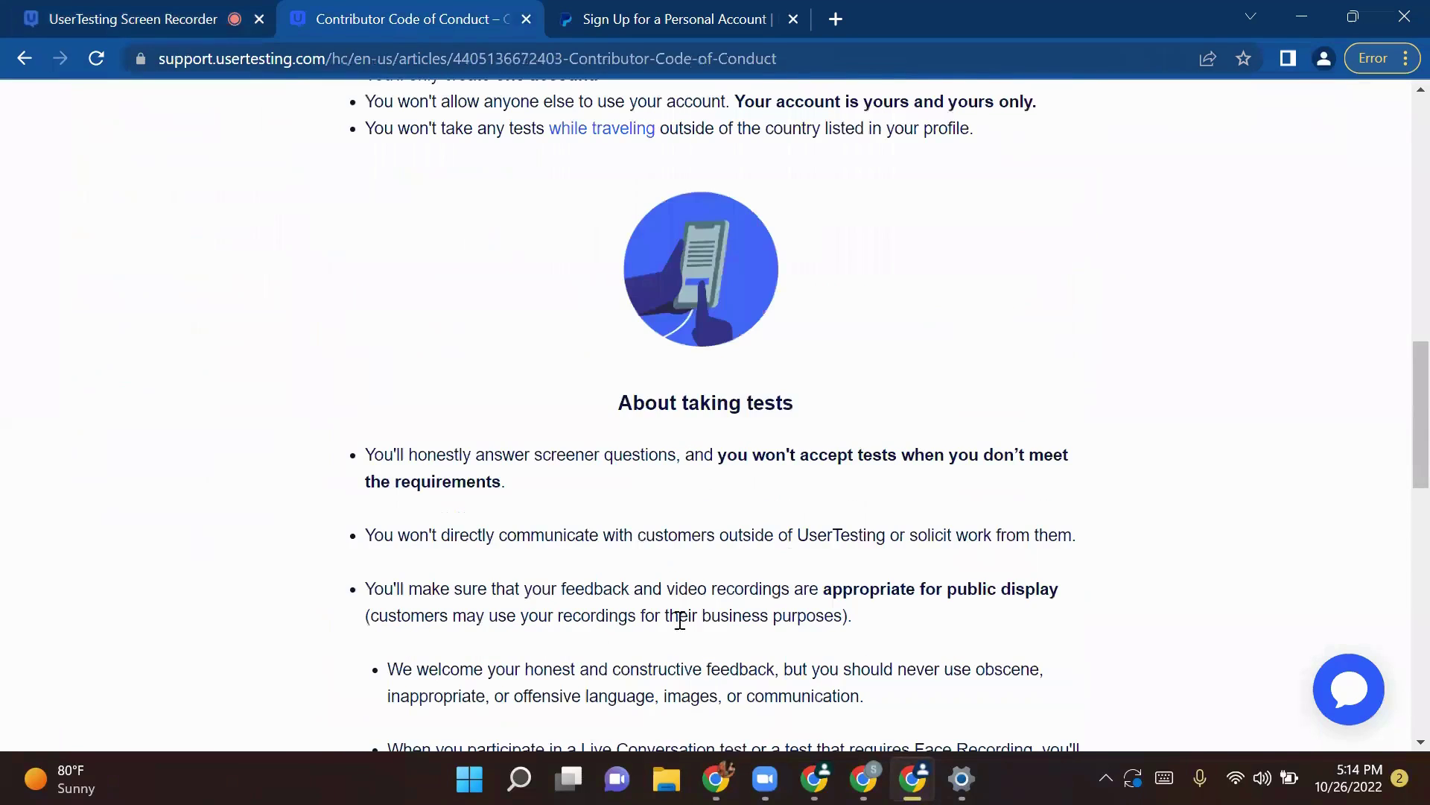
pyautogui.scroll(-6, 679, 620)
pyautogui.scroll(-3, 605, 395)
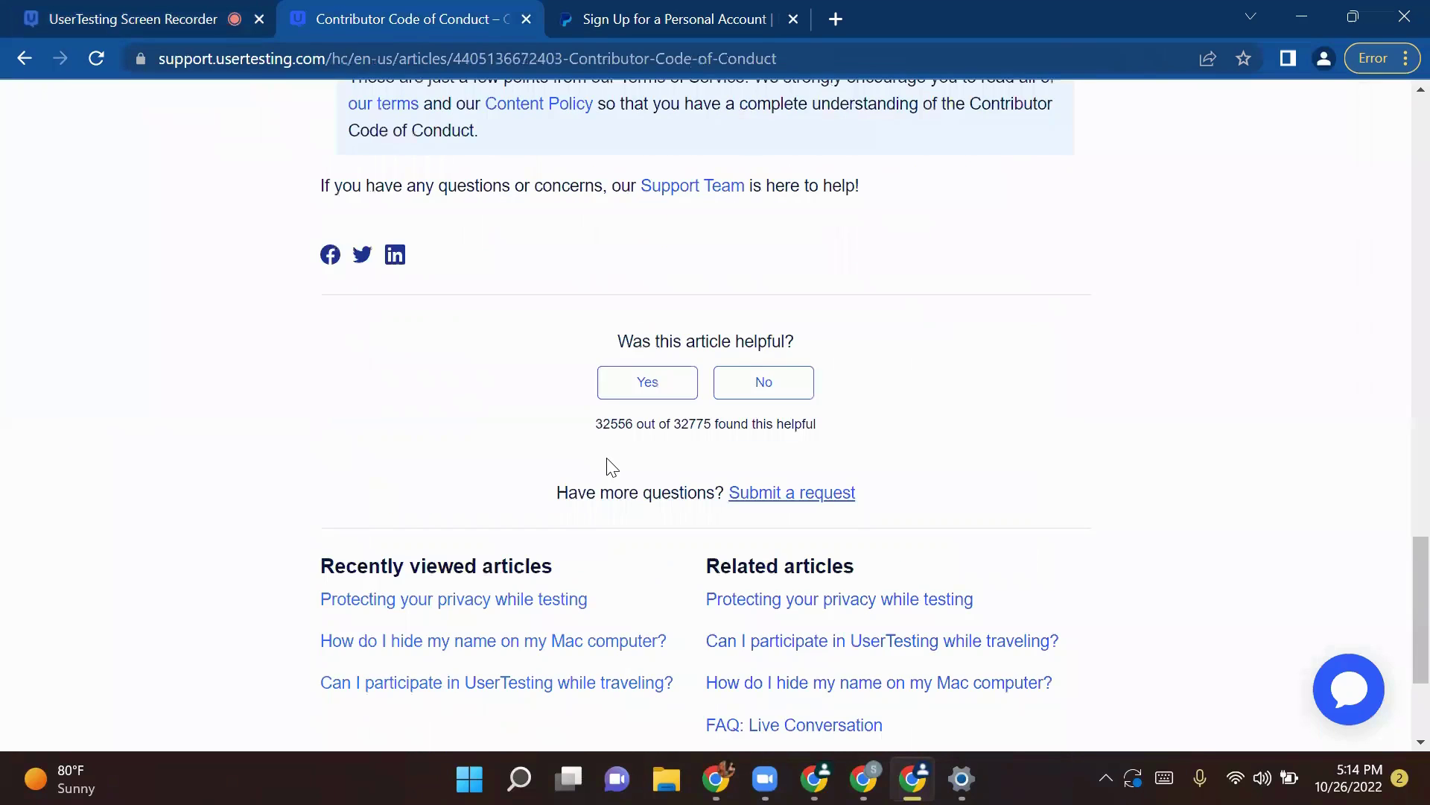
pyautogui.scroll(6, 606, 466)
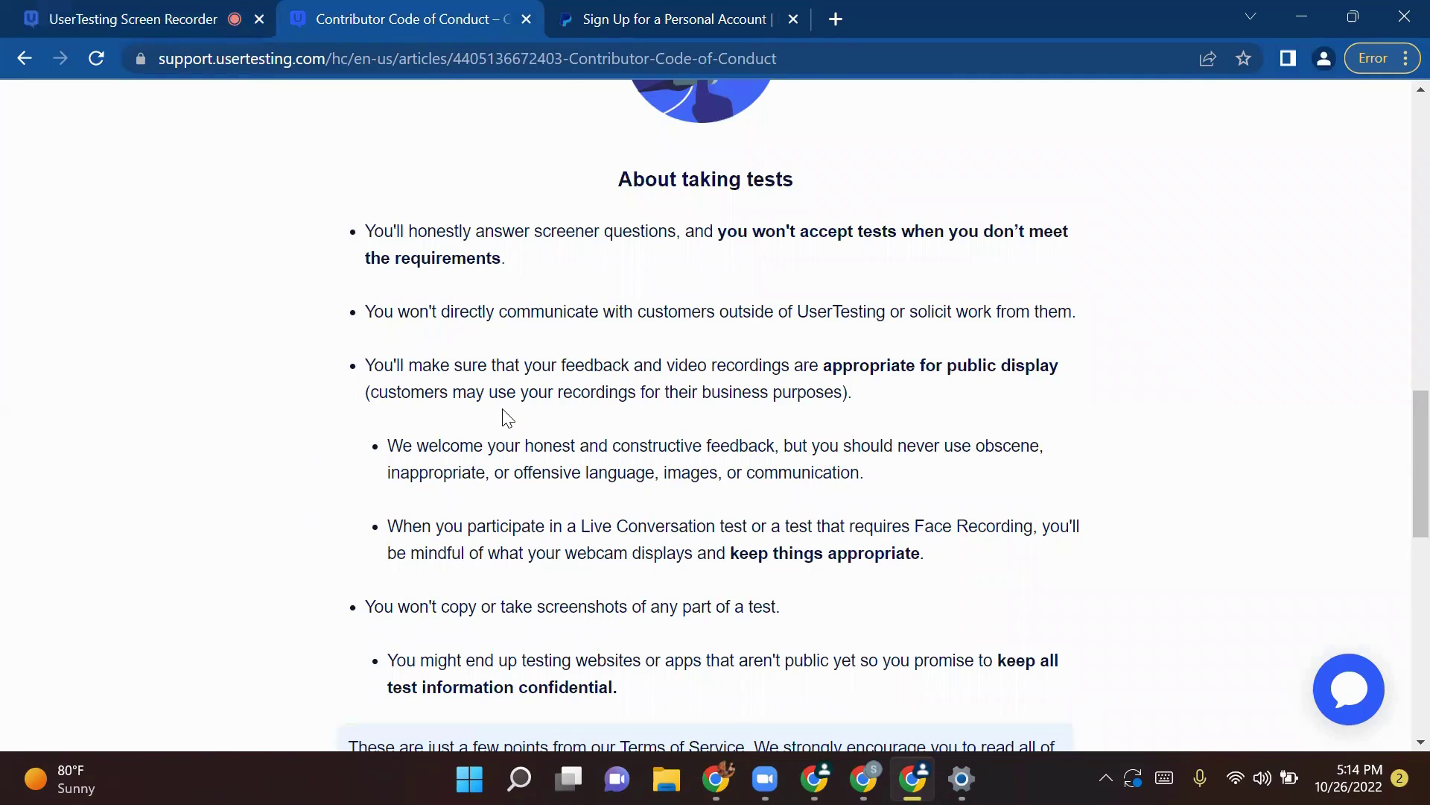
pyautogui.click(149, 13)
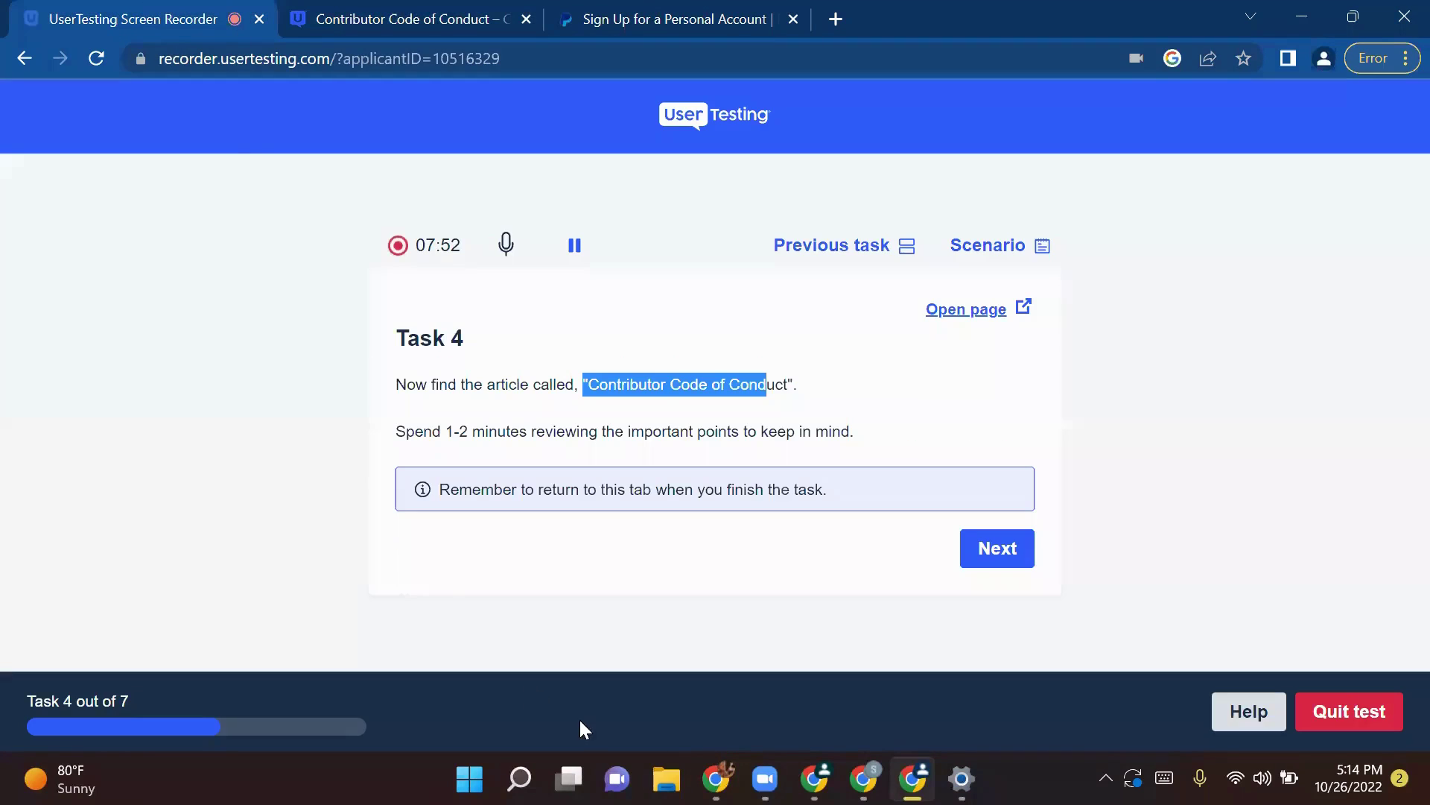
# Step: Advance to Task 5 and bring up the Contributor Code of Conduct article
pyautogui.click(989, 553)
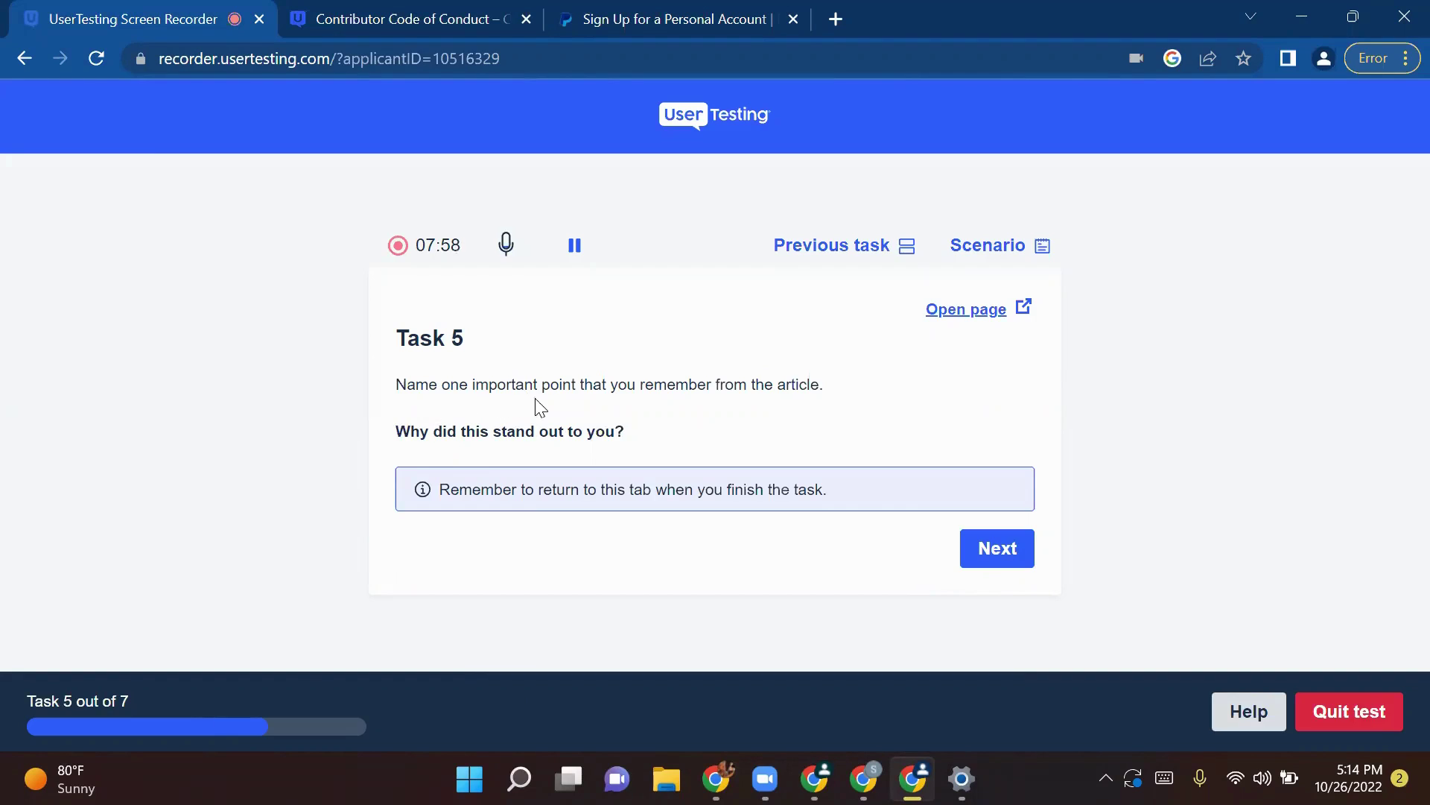
pyautogui.click(387, 9)
pyautogui.scroll(12, 512, 488)
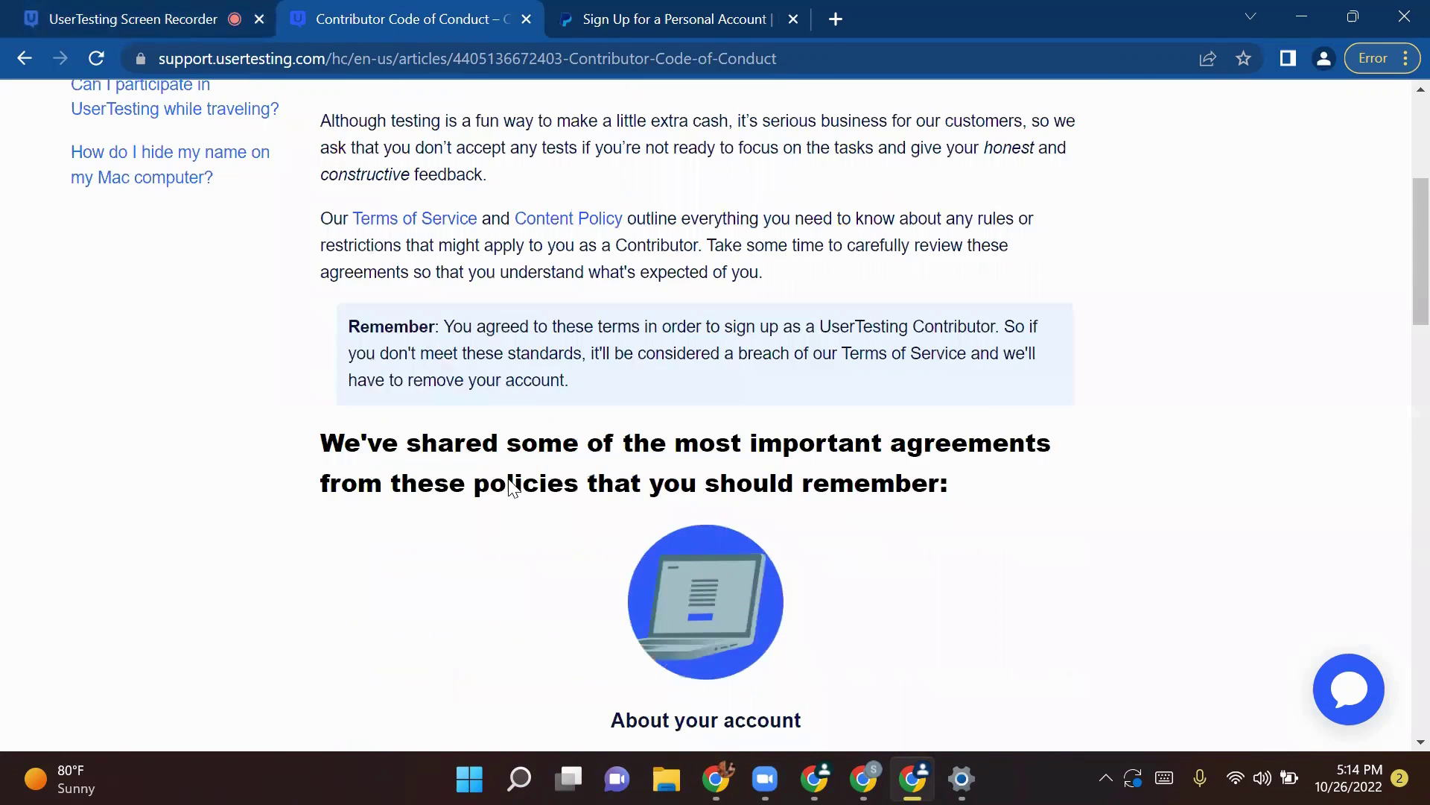
pyautogui.scroll(-7, 512, 488)
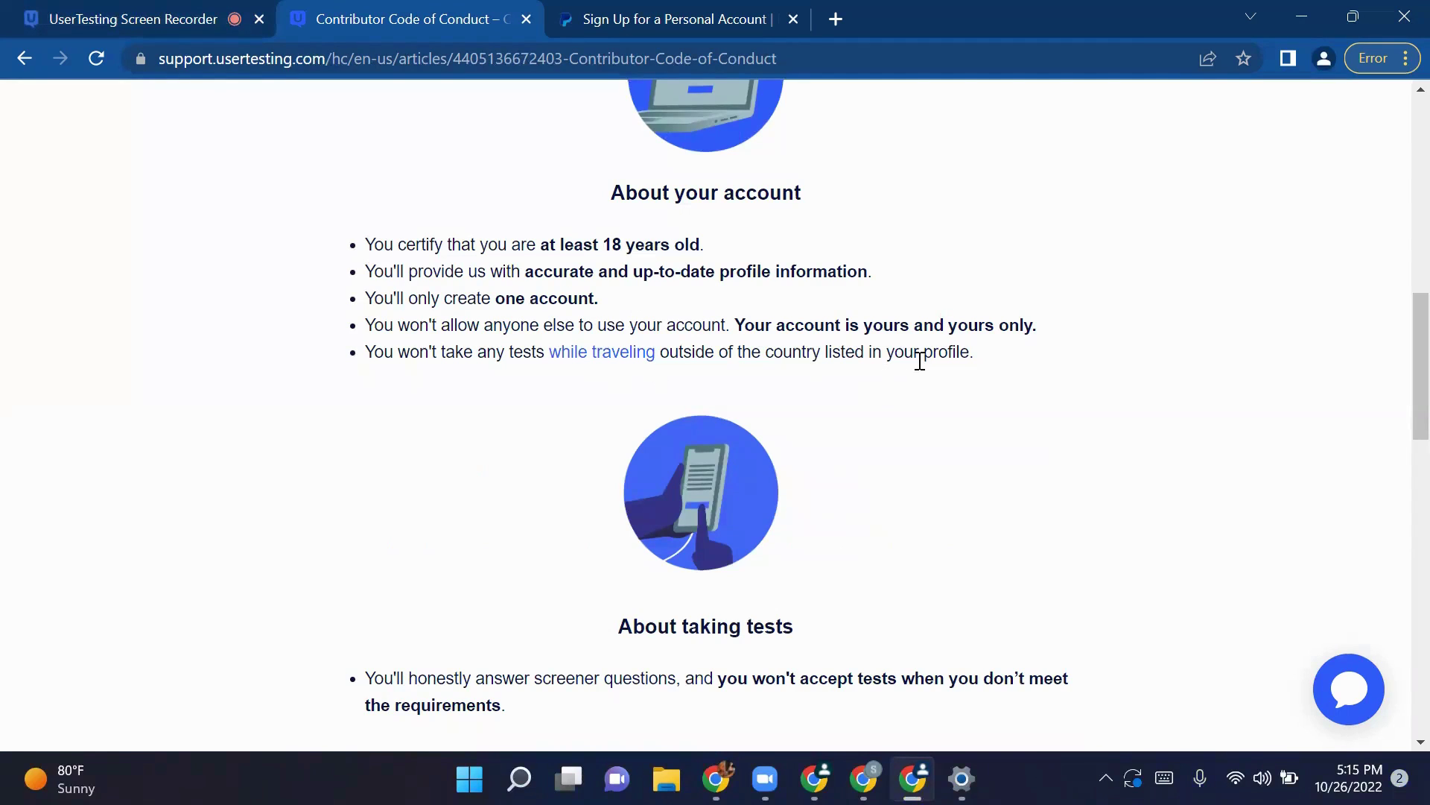
# Step: Reread the About your account points and go back to Task 5 in the recorder
pyautogui.moveTo(1039, 326); pyautogui.dragTo(377, 249)
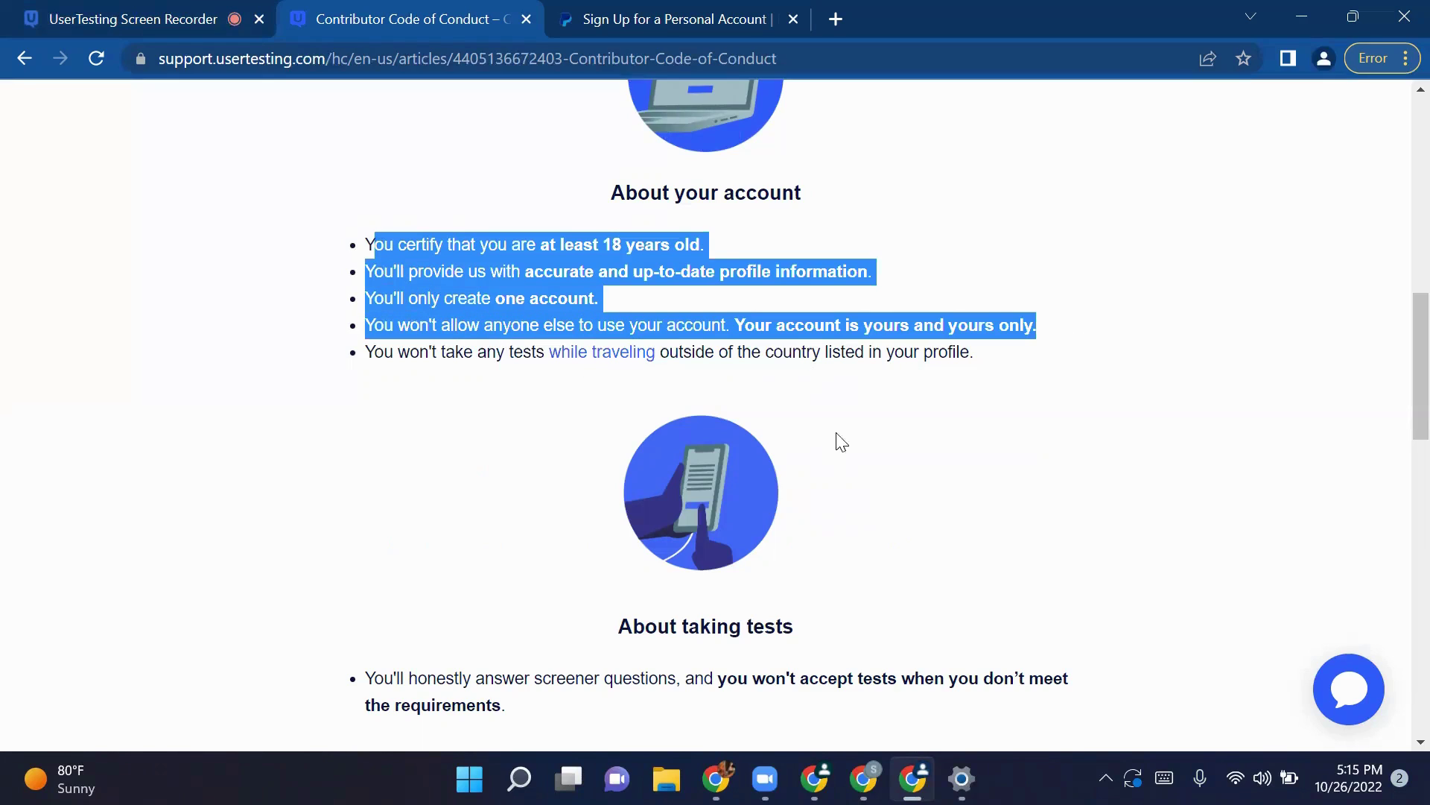
pyautogui.click(701, 306)
pyautogui.moveTo(942, 281); pyautogui.dragTo(248, 217)
pyautogui.click(179, 30)
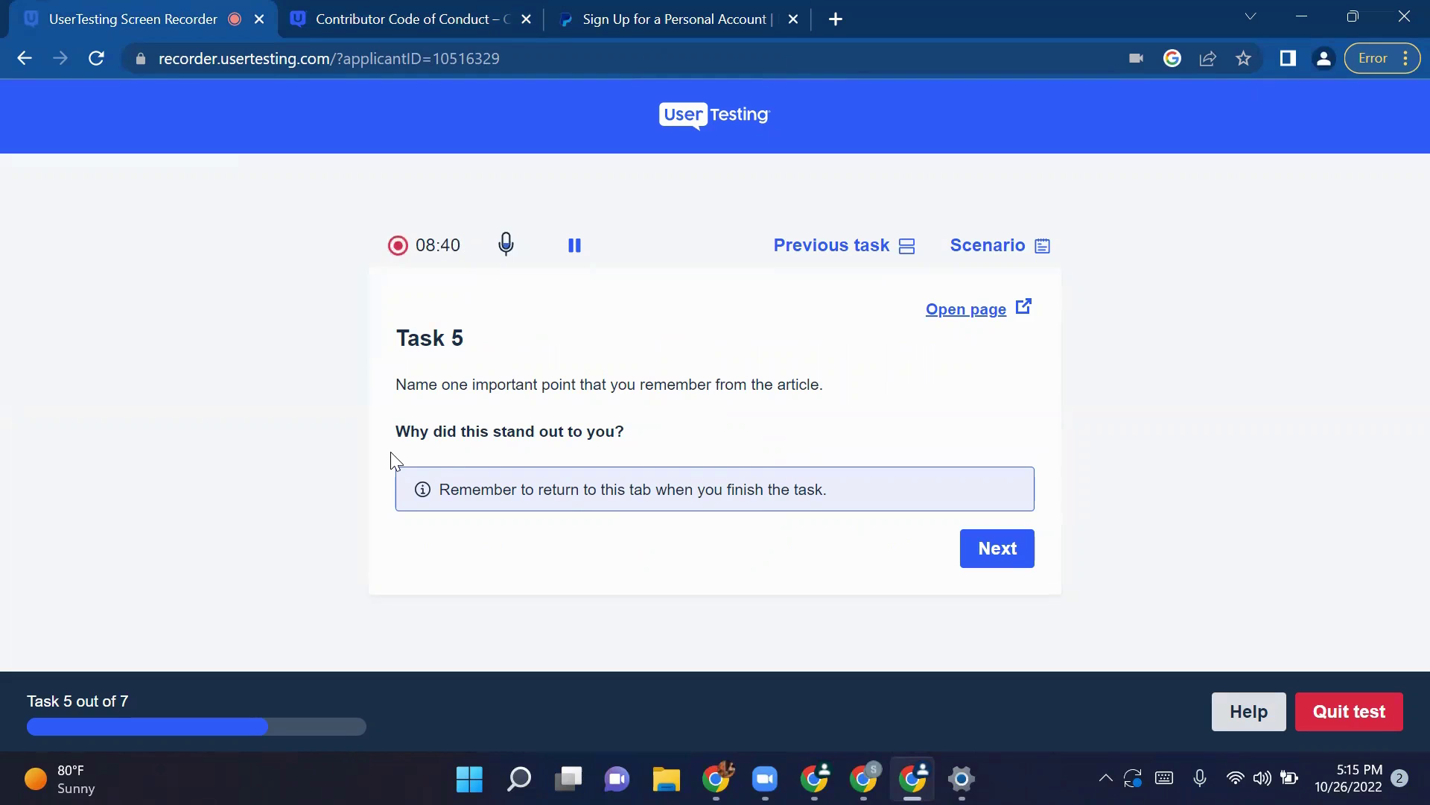
pyautogui.click(484, 20)
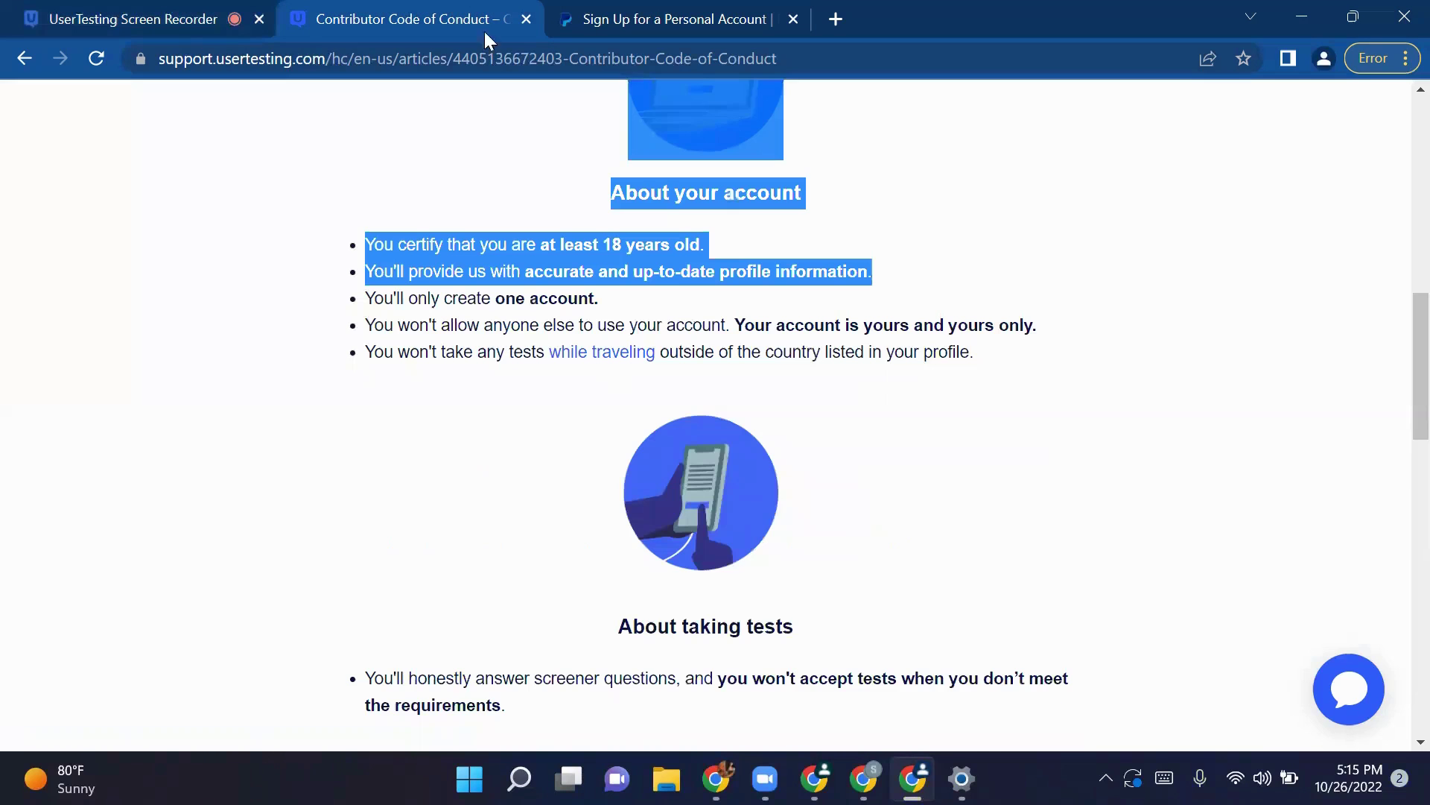
pyautogui.click(83, 6)
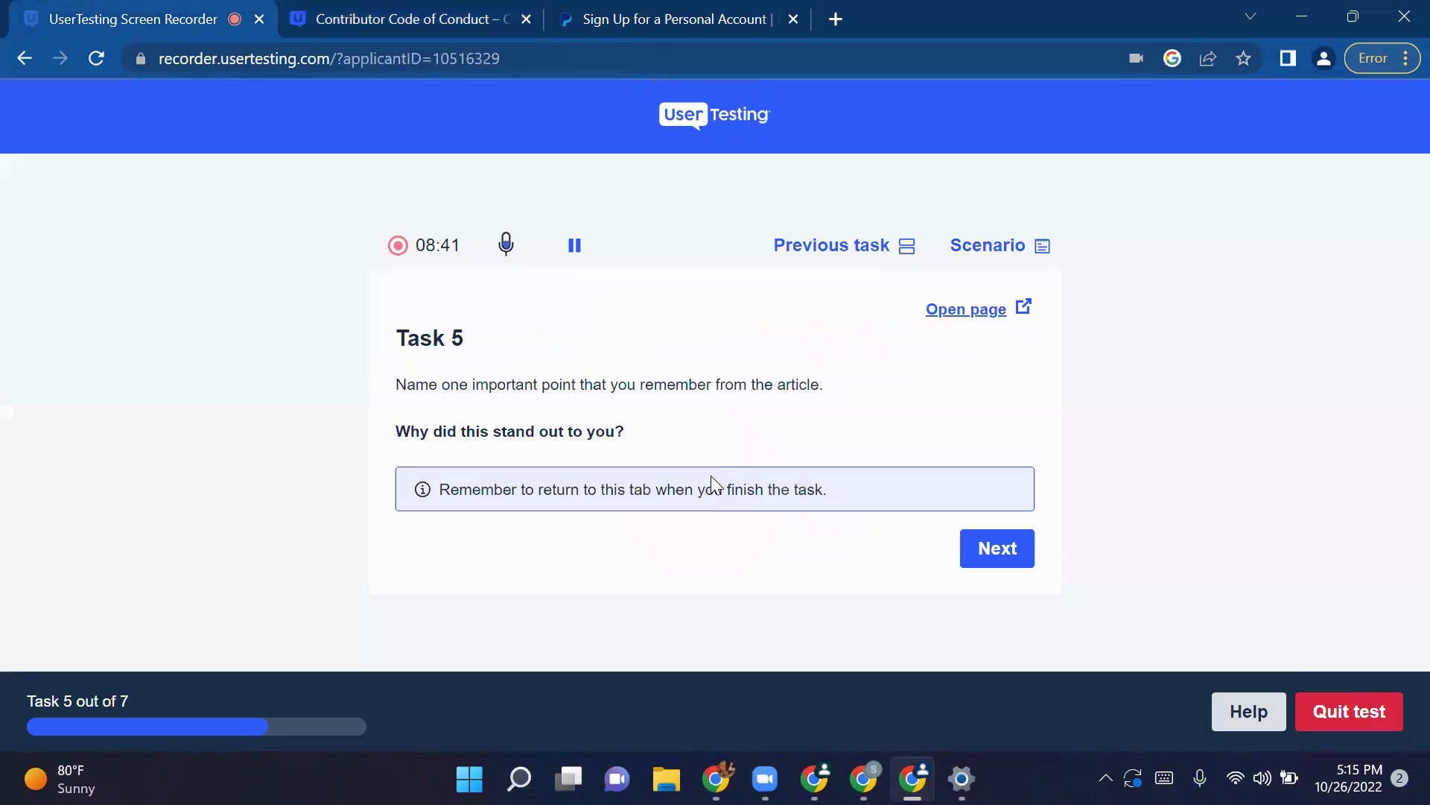
# Step: Move from Task 5 to Task 6, 'Any final thoughts?', and highlight its instructions
pyautogui.click(1000, 574)
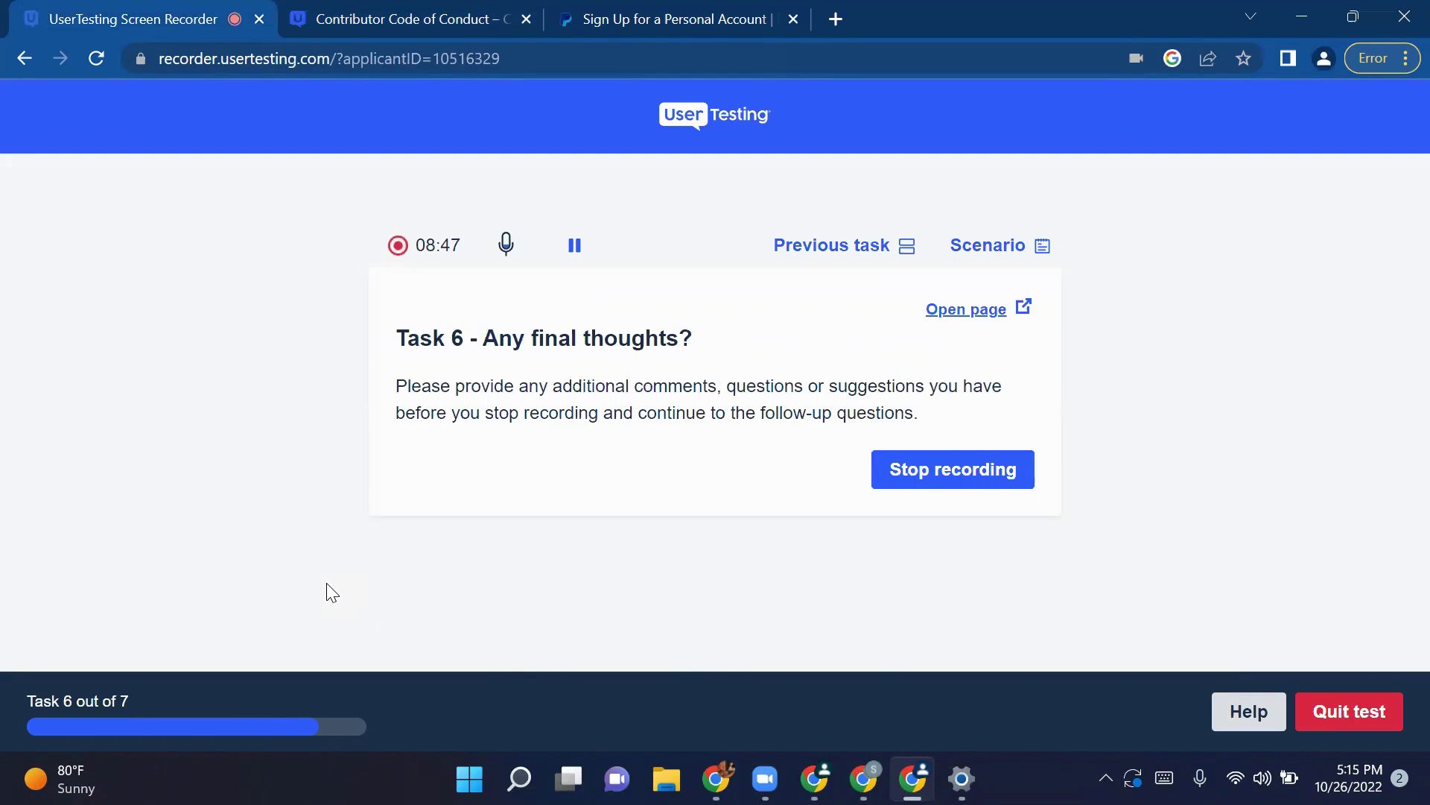
pyautogui.moveTo(931, 417); pyautogui.dragTo(393, 386)
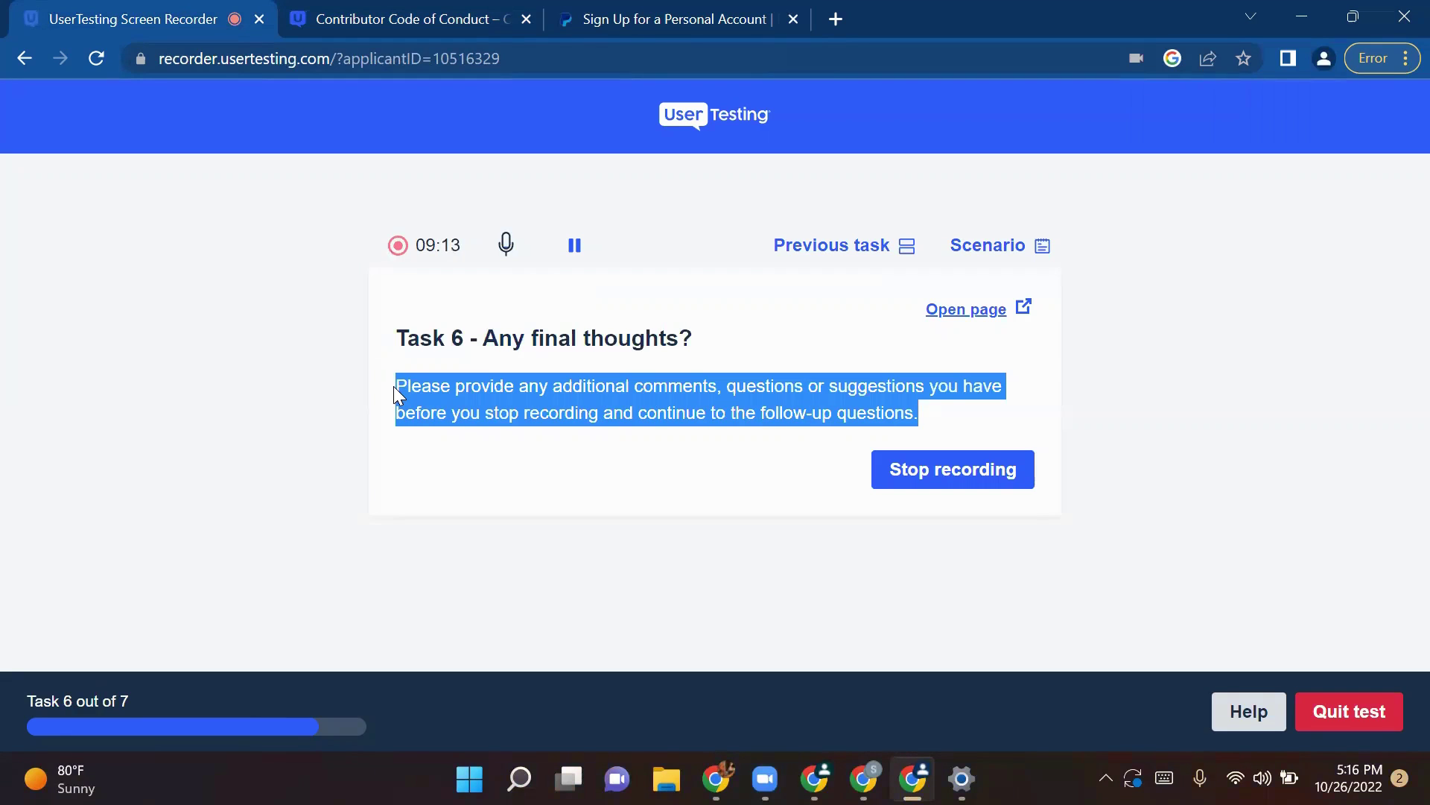
# Step: Scroll the Contributor Code of Conduct article back to its top, then glance at Task 6
pyautogui.click(398, 8)
pyautogui.scroll(6, 522, 477)
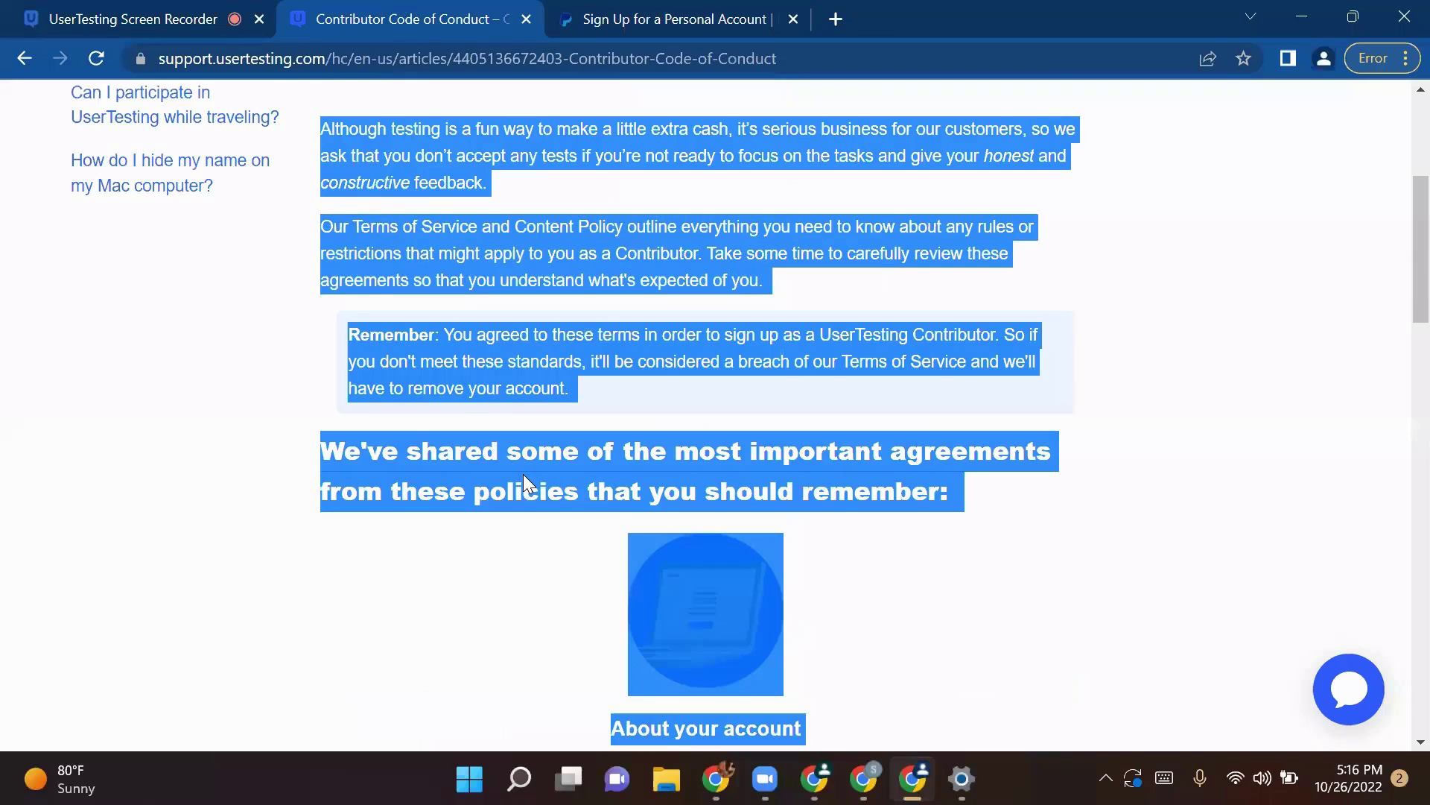
pyautogui.scroll(4, 523, 474)
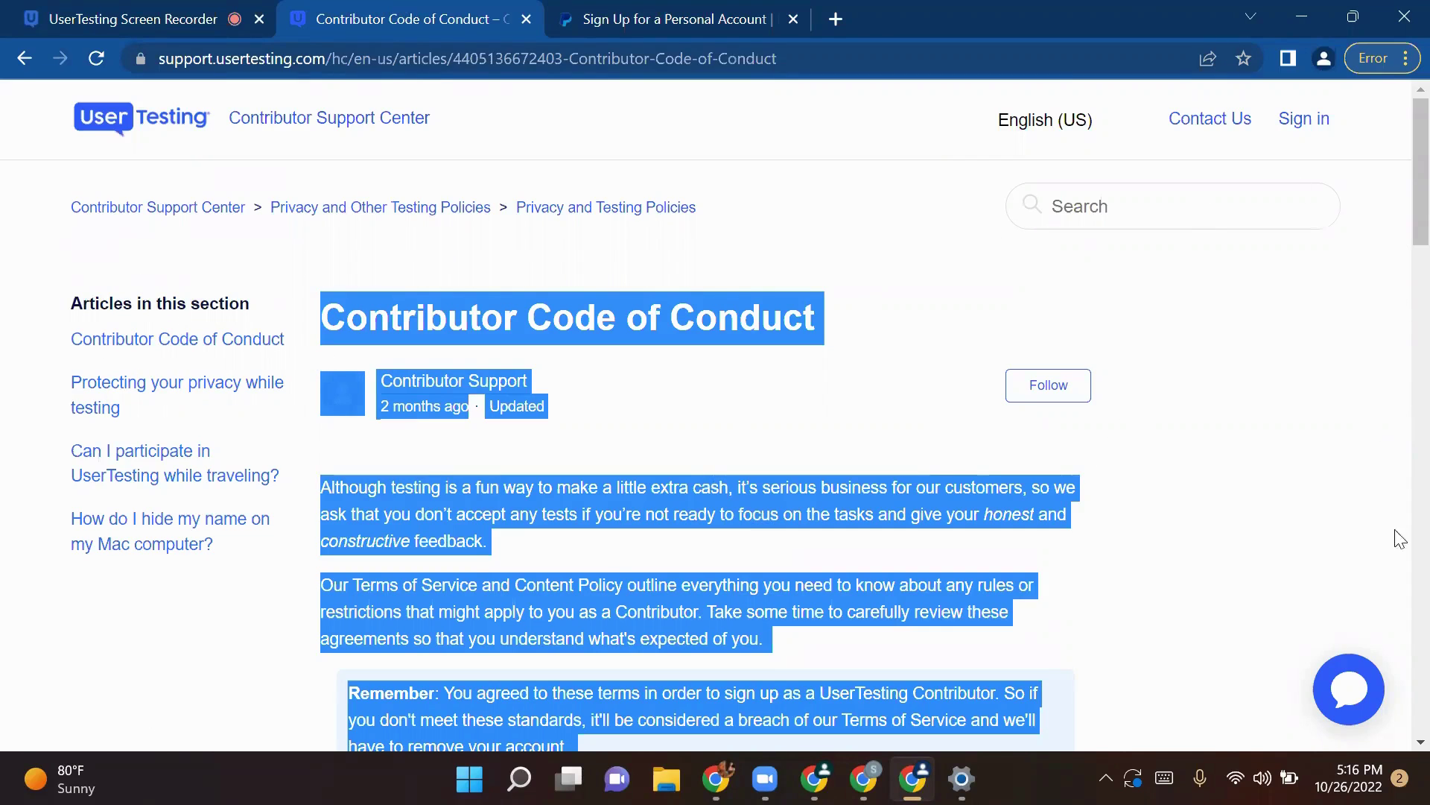
pyautogui.click(86, 10)
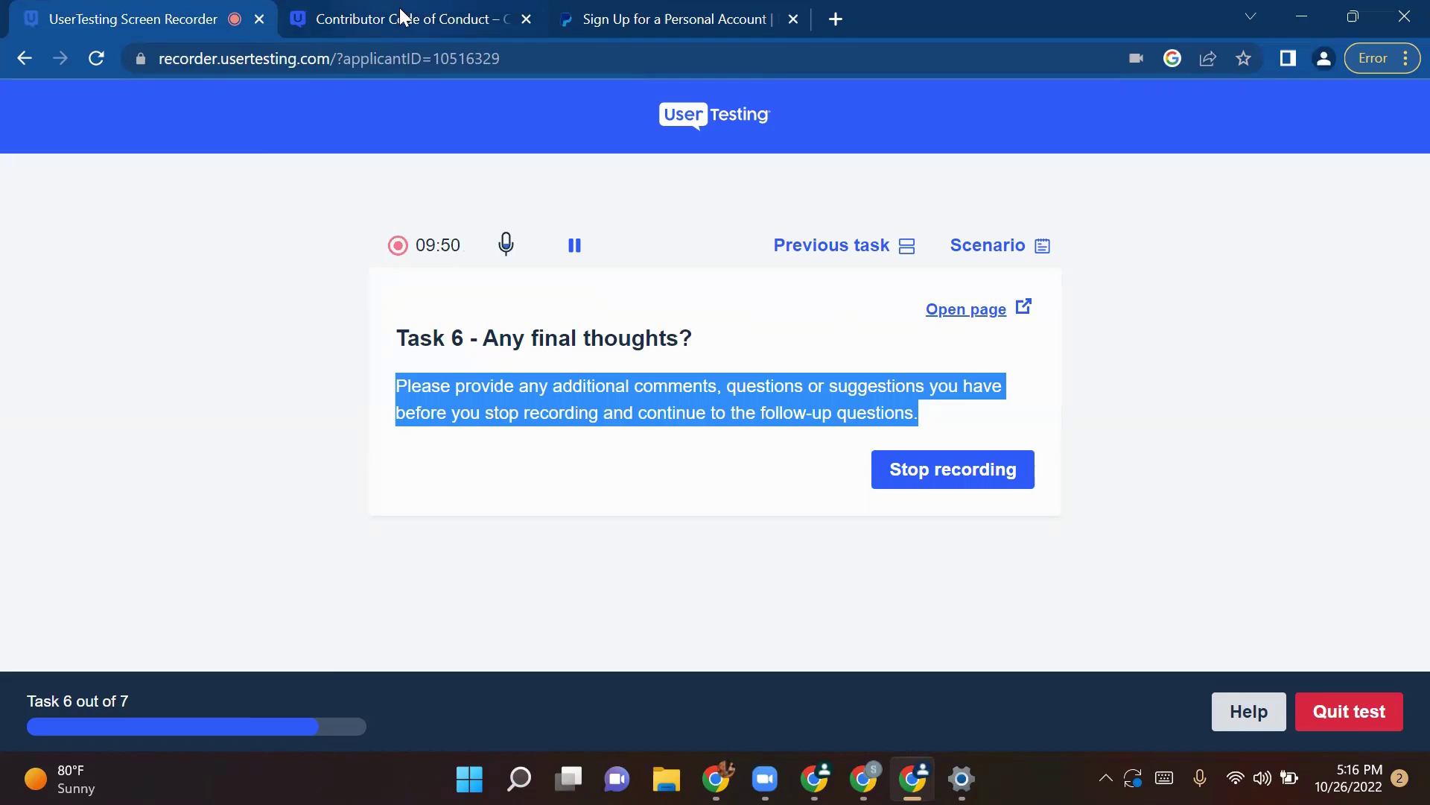
# Step: Bring the Code of Conduct article forward again and clear its text highlighting
pyautogui.click(401, 16)
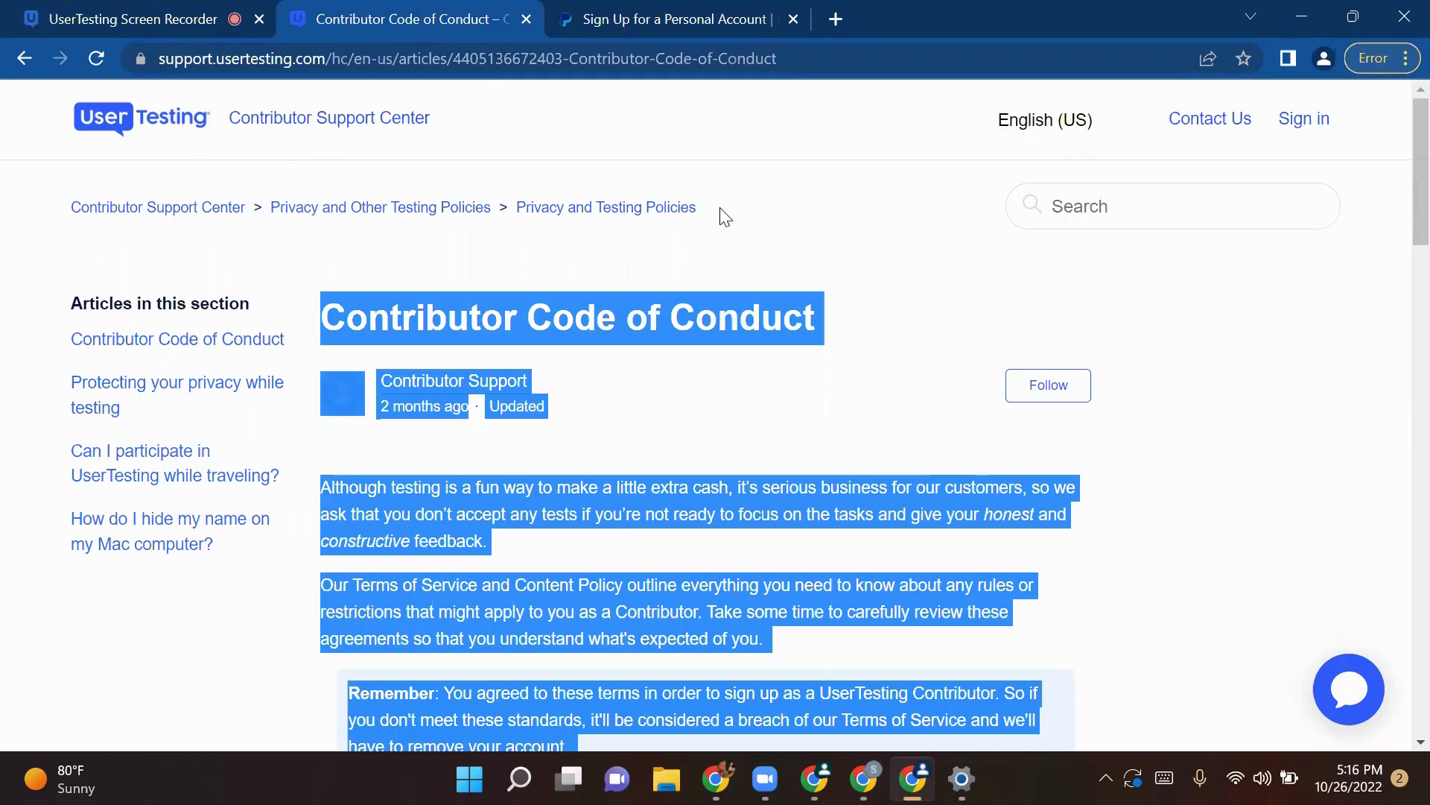
pyautogui.click(119, 9)
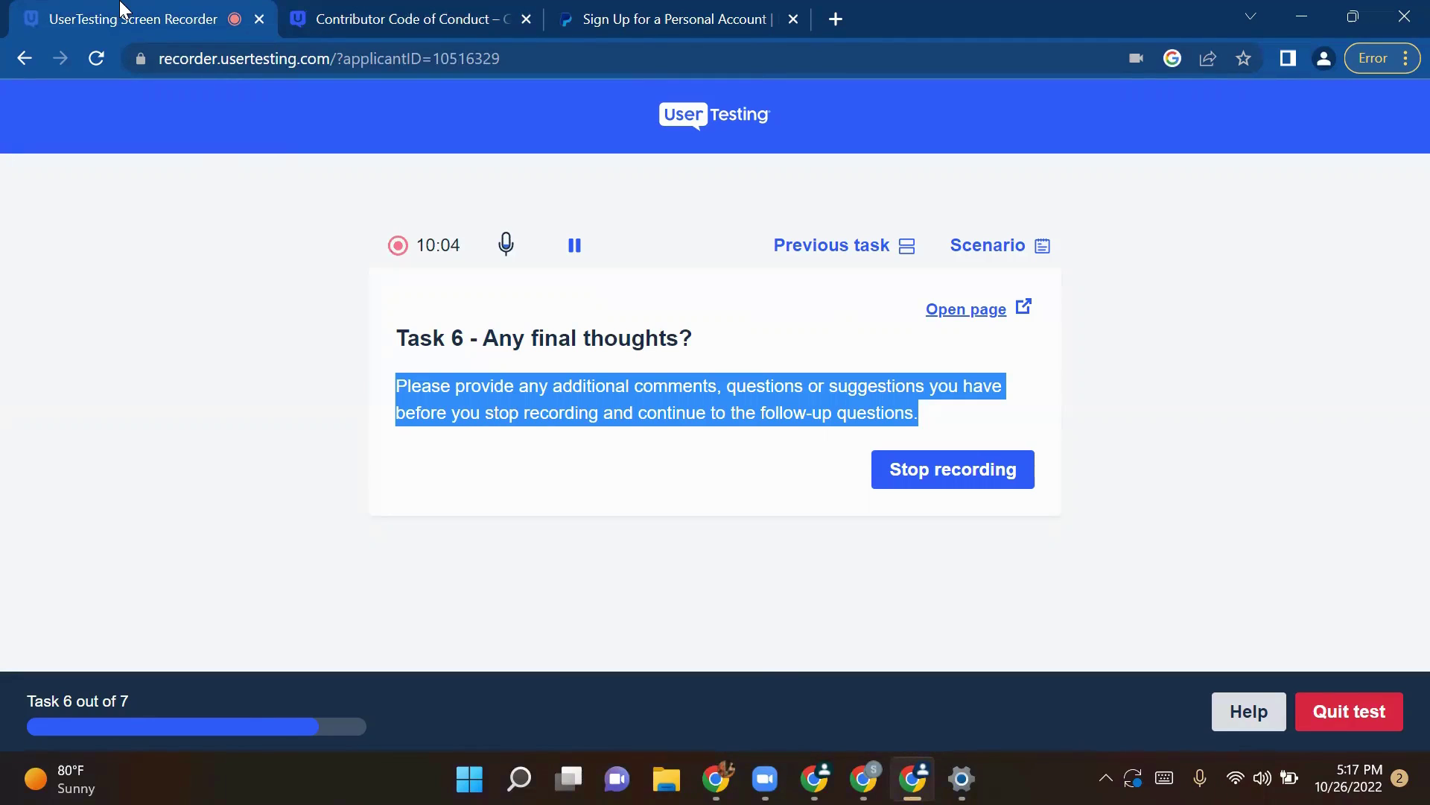
pyautogui.click(384, 14)
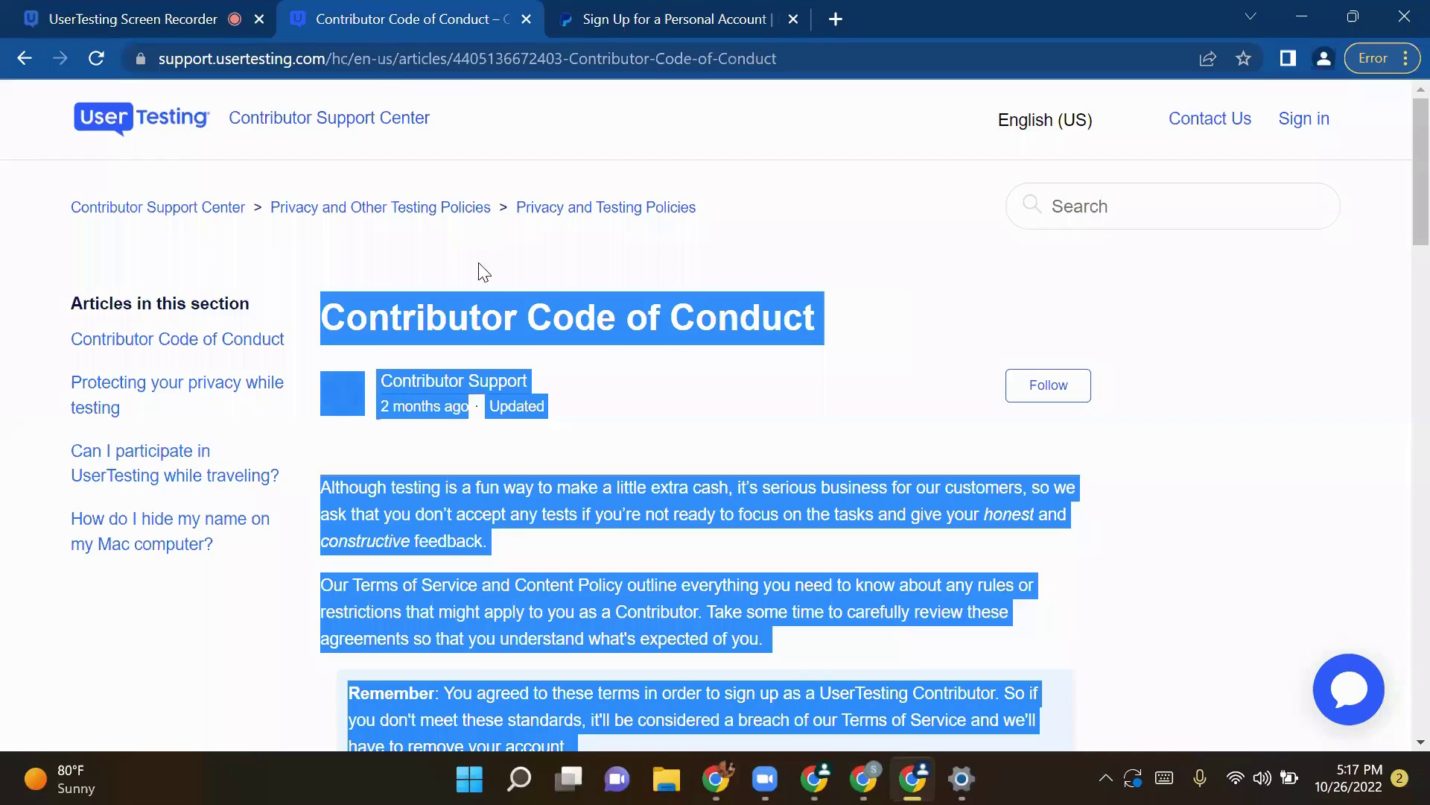
pyautogui.click(420, 444)
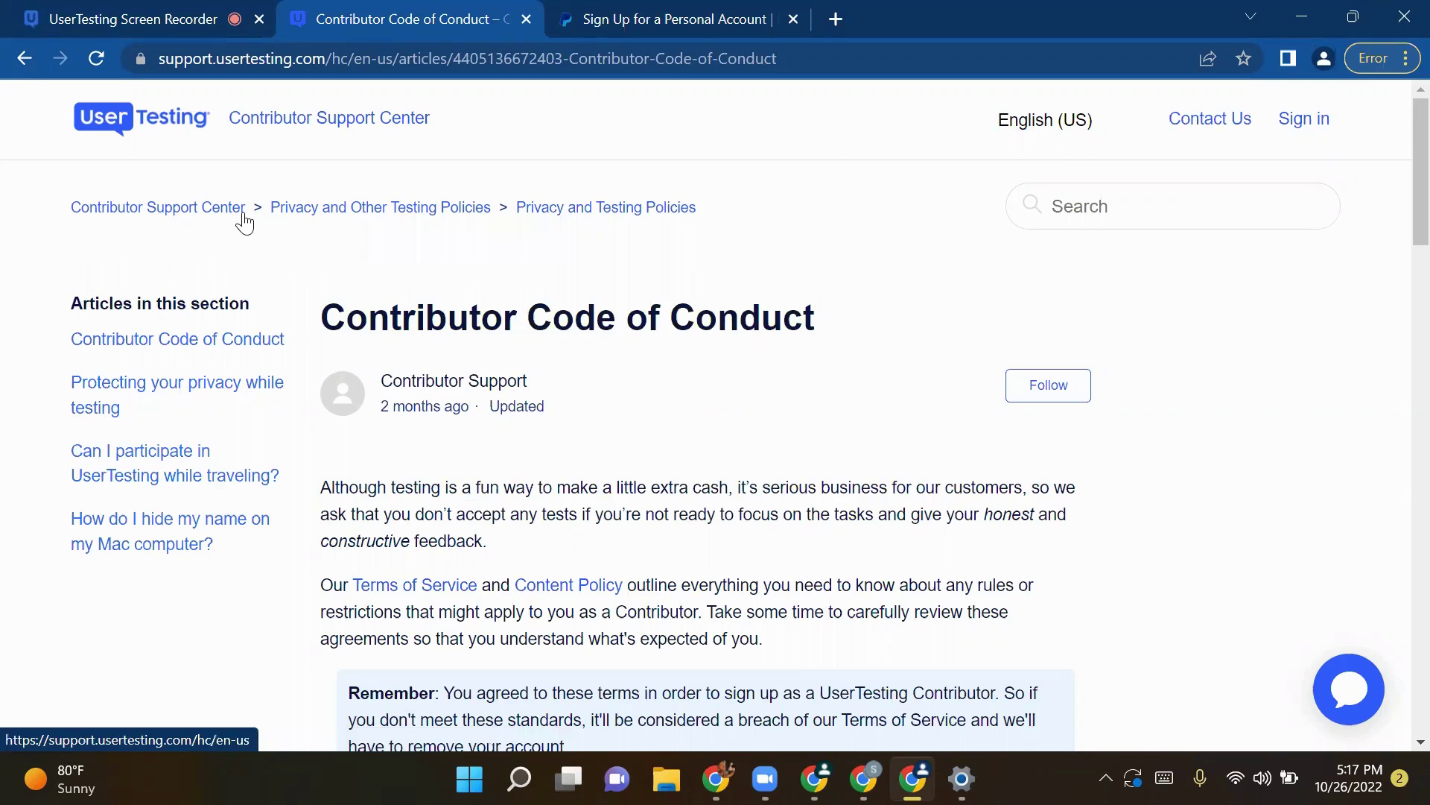
# Step: Bring the Screen Recorder tab forward on Task 6 of 7, 'Any final thoughts?'
pyautogui.click(133, 11)
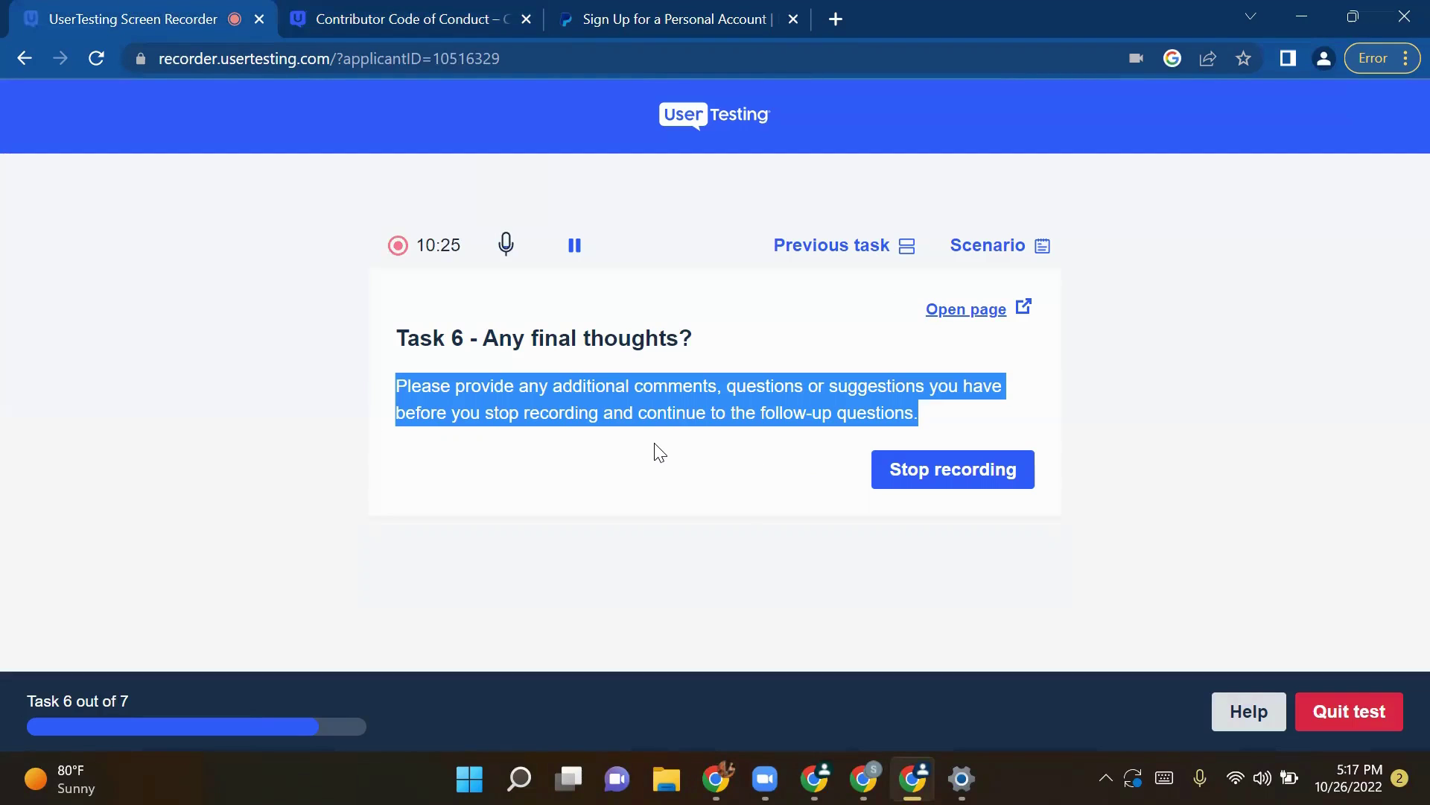